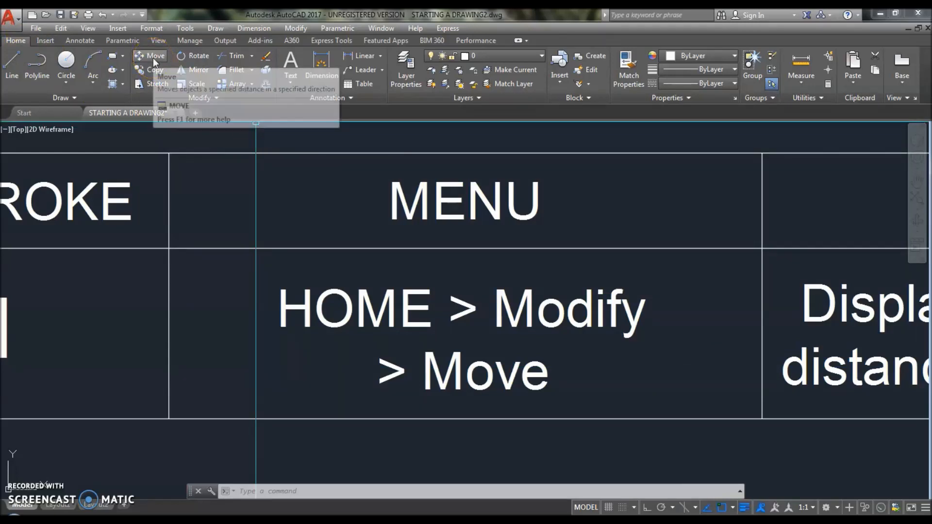
Examine the Move reference table's menu path and result description, the sample square beside it and the written Move instructions.
mouse_move(631, 220)
middle_mouse_down()
mouse_move(107, 223)
mouse_move(485, 221)
middle_mouse_up()
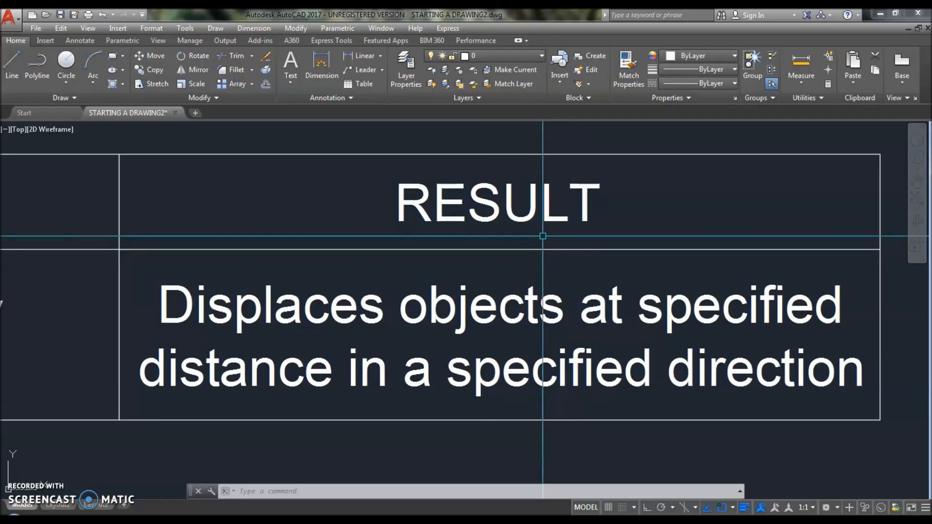
scroll(343, 267, "down", 6)
scroll(379, 258, "down", 5)
scroll(432, 252, "up", 5)
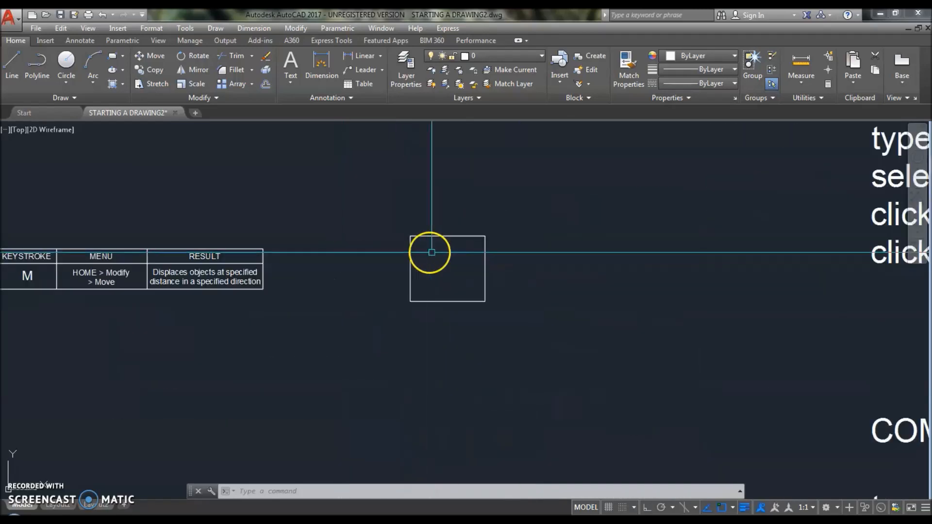
scroll(460, 263, "up", 2)
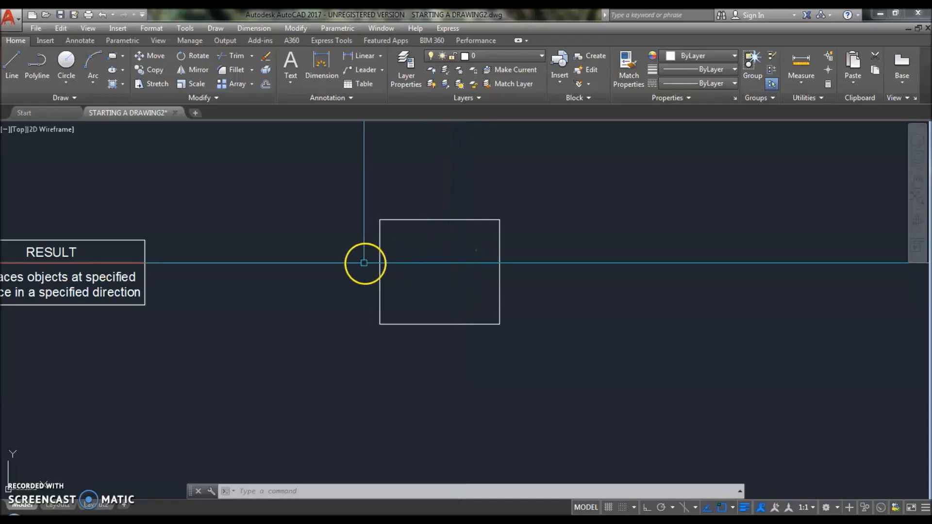
scroll(366, 262, "down", 7)
scroll(370, 262, "up", 5)
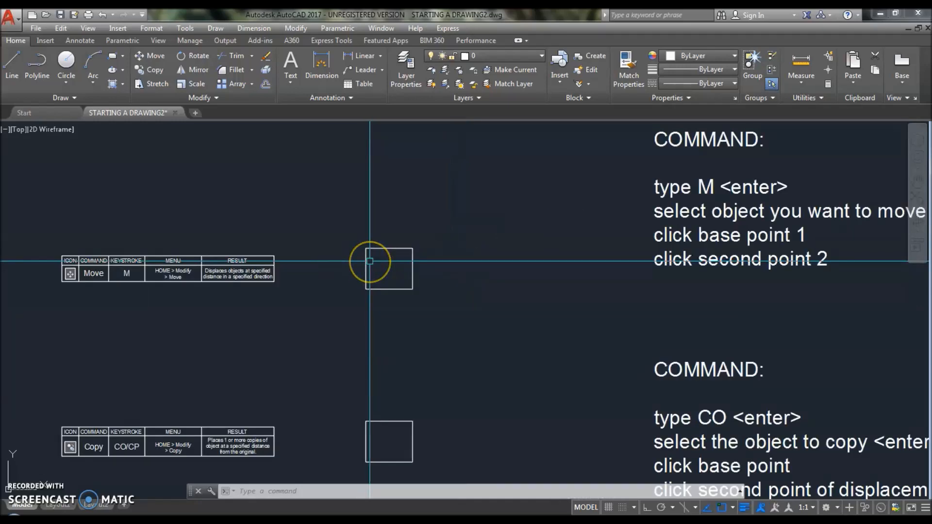
scroll(340, 285, "down", 4)
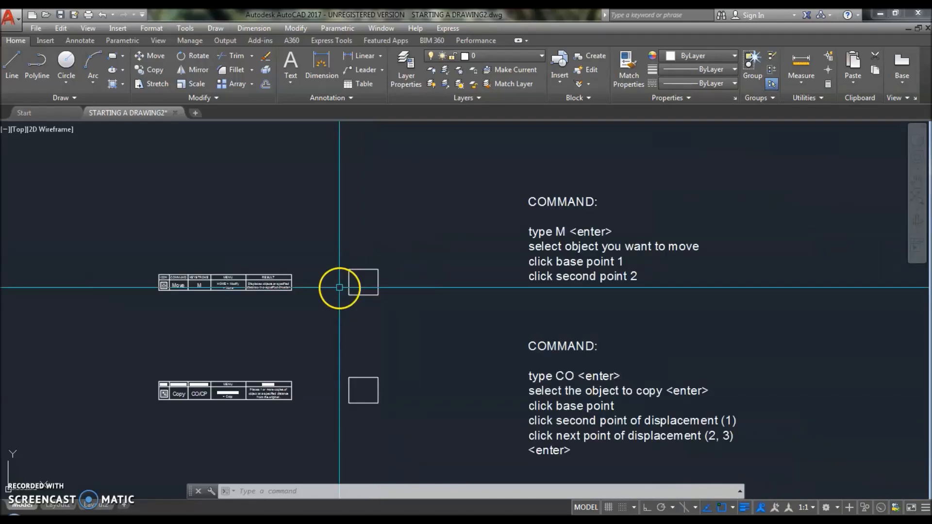
scroll(355, 283, "up", 2)
scroll(354, 284, "up", 2)
scroll(347, 285, "down", 2)
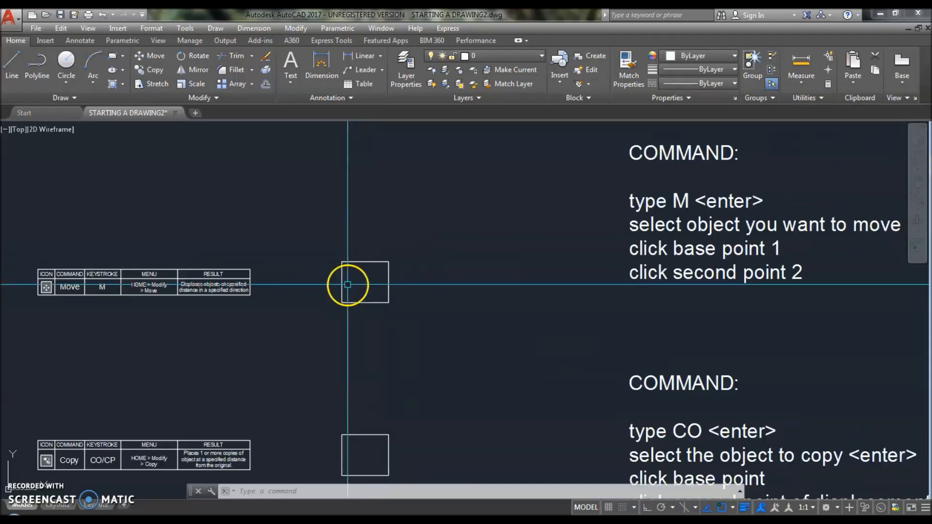
mouse_move(706, 180)
middle_mouse_down()
mouse_move(672, 223)
mouse_move(604, 202)
middle_mouse_up()
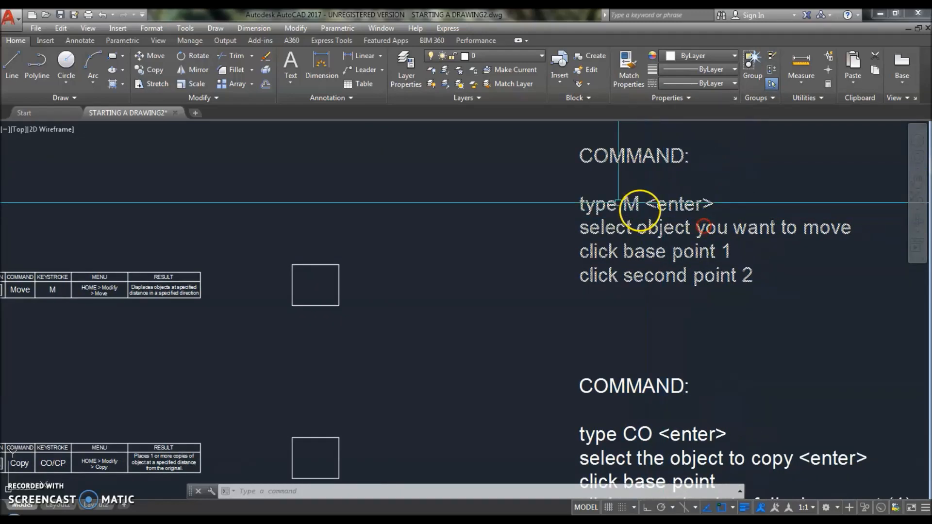
Move the square beside the Move table diagonally up and to the right, using its lower-left corner as base point.
type("M")
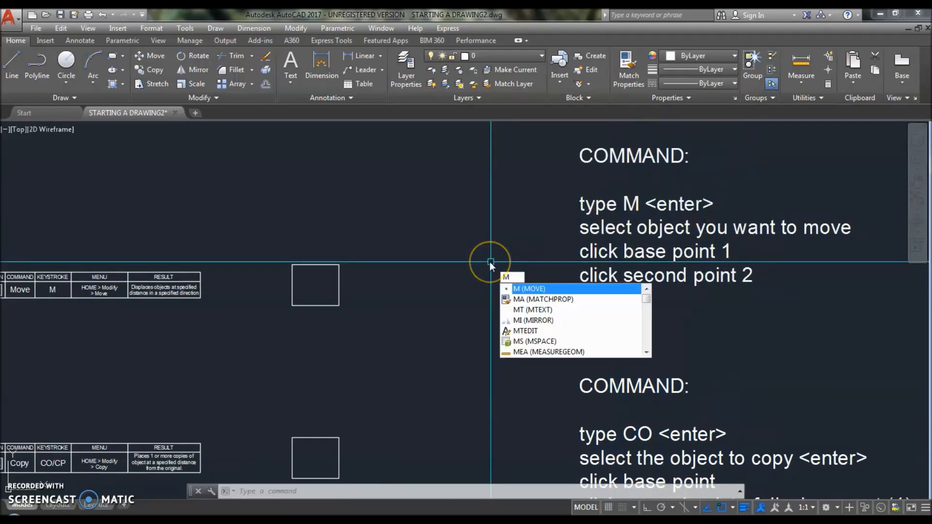
key("Return")
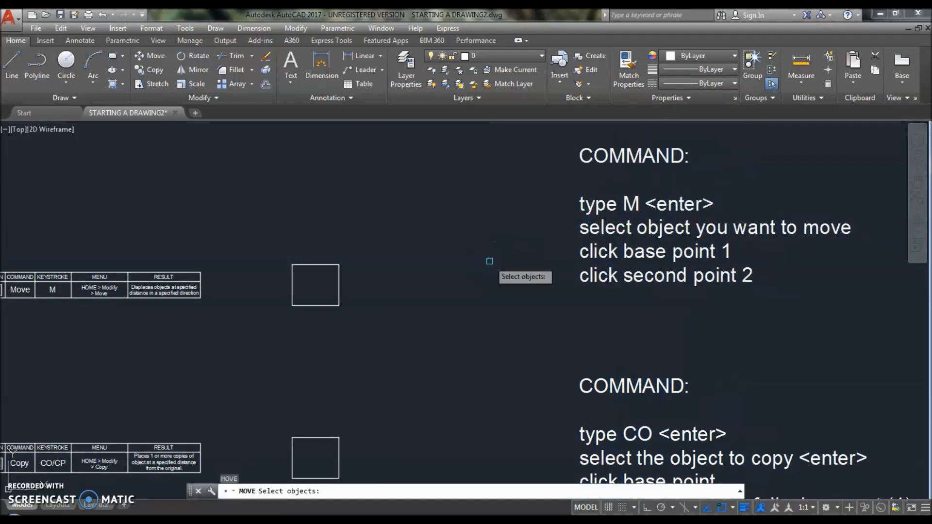
left_click(327, 264)
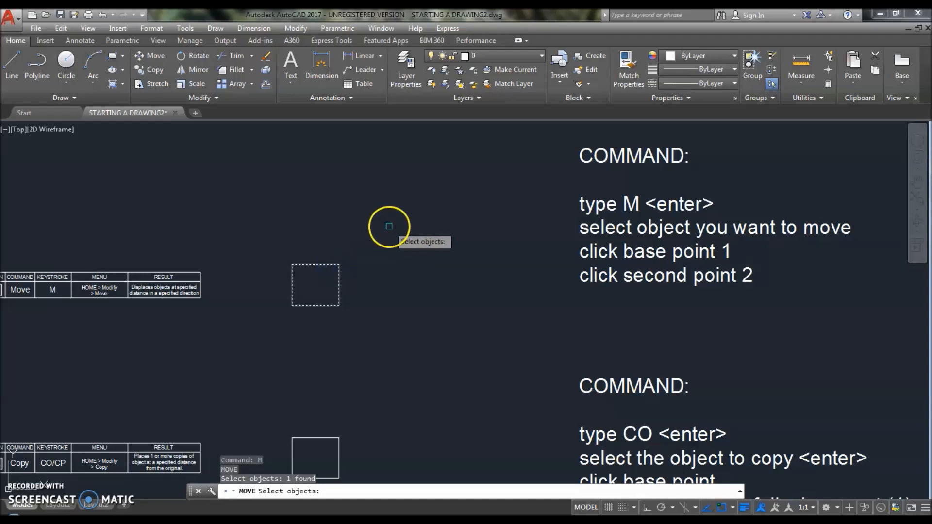
key("Return")
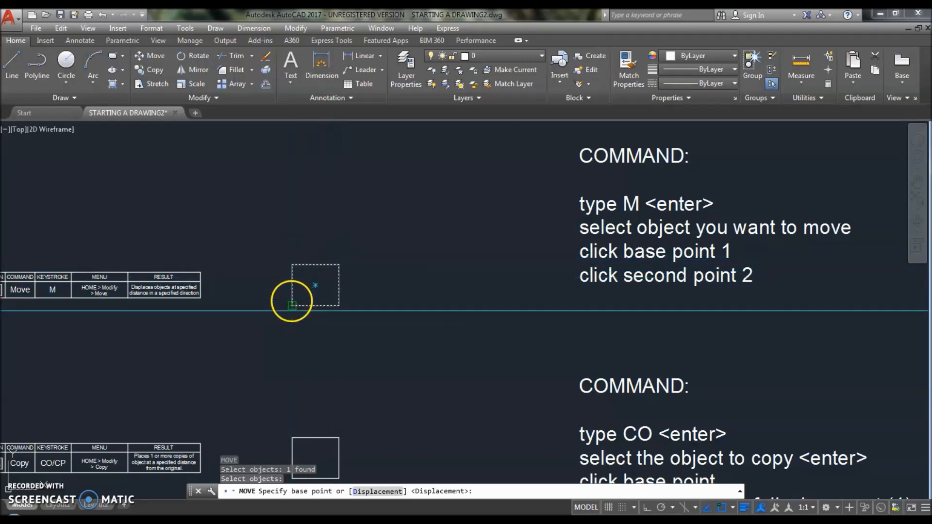
left_click(292, 306)
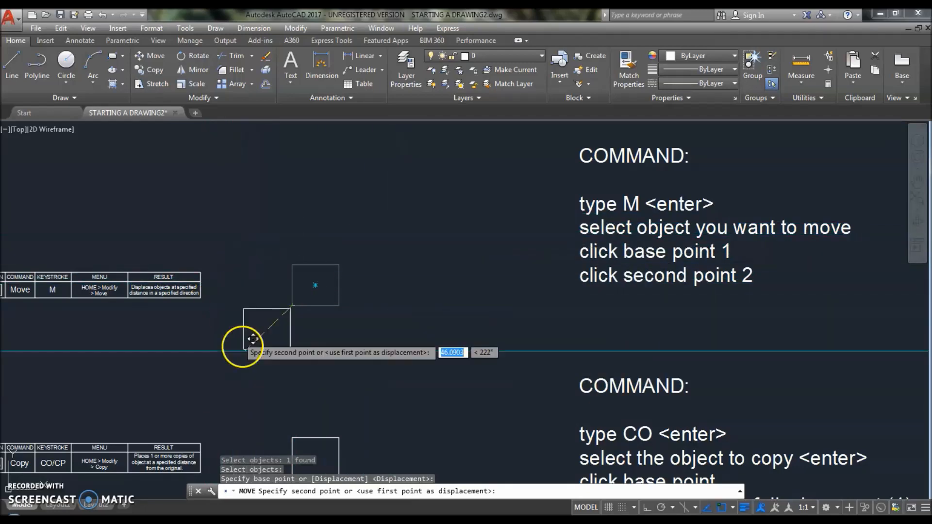
left_click(392, 251)
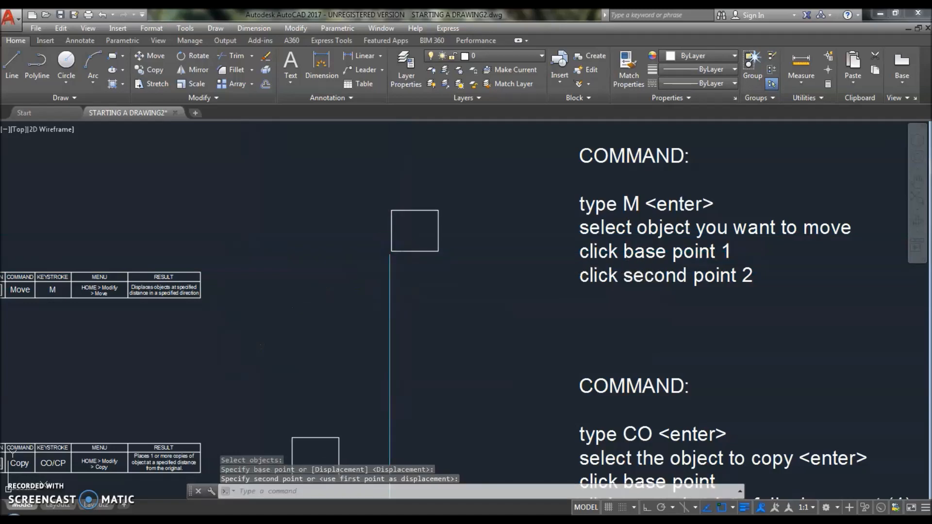
Examine the Copy reference table's icon, keystroke, menu path and result description, plus its sample square and written instructions.
middle_click_drag(223, 323, 650, 242)
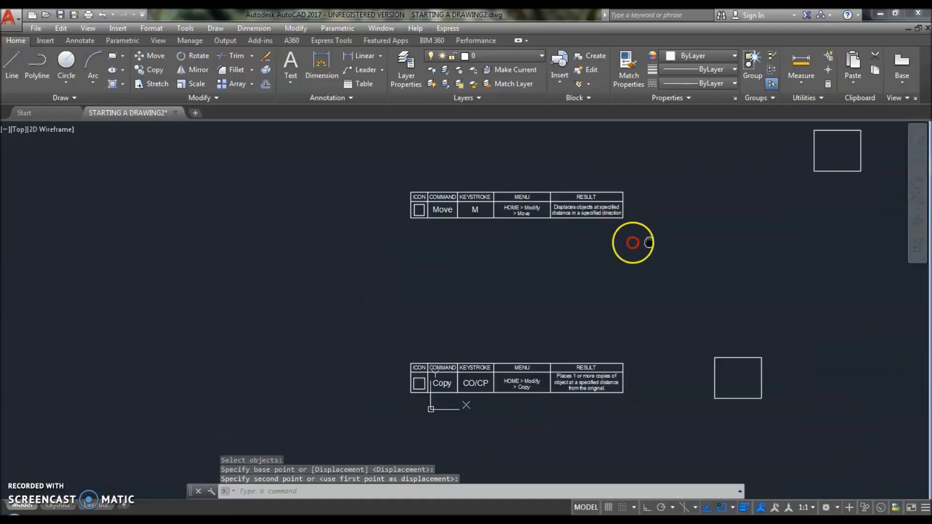
scroll(490, 407, "up", 4)
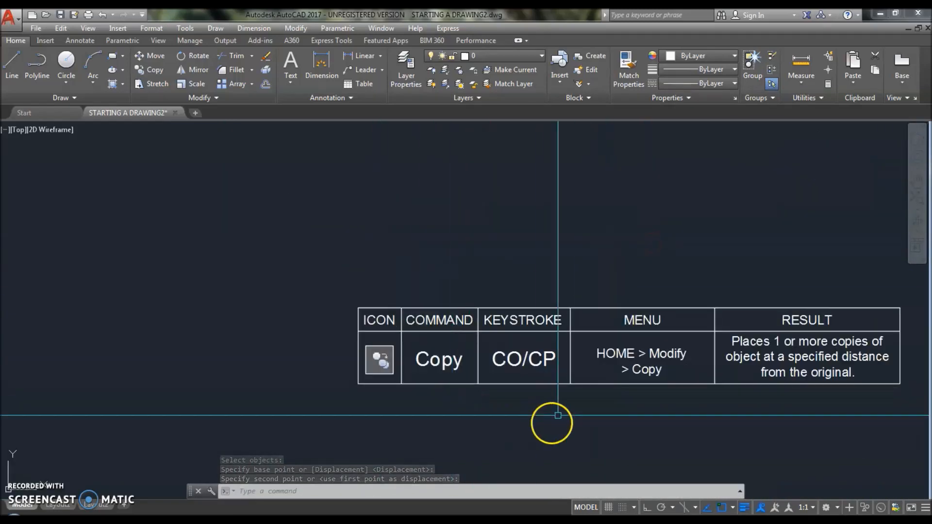
mouse_move(410, 380)
middle_mouse_down()
mouse_move(407, 347)
mouse_move(420, 348)
middle_mouse_up()
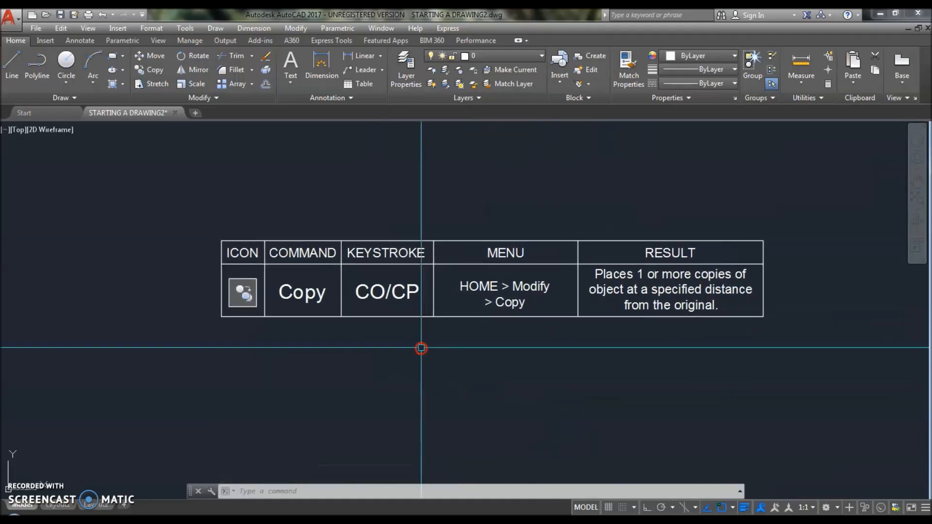
scroll(225, 292, "up", 4)
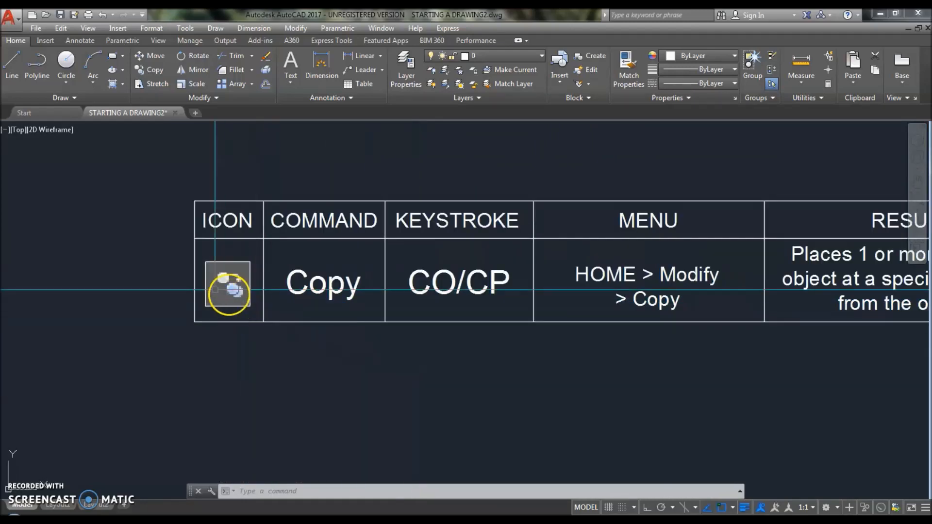
middle_click_drag(197, 302, 319, 318)
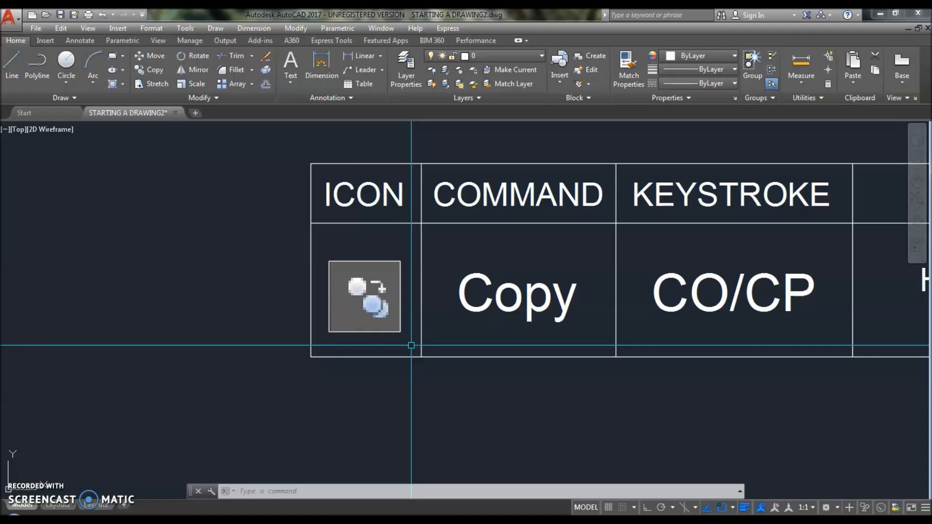
mouse_move(749, 354)
middle_mouse_down()
mouse_move(481, 348)
mouse_move(431, 364)
mouse_move(450, 365)
middle_mouse_up()
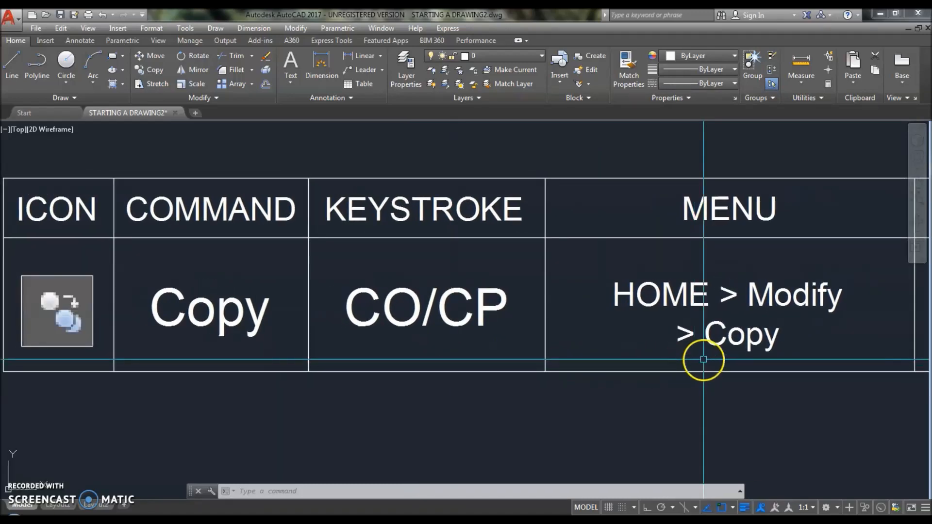
middle_click_drag(779, 329, 513, 320)
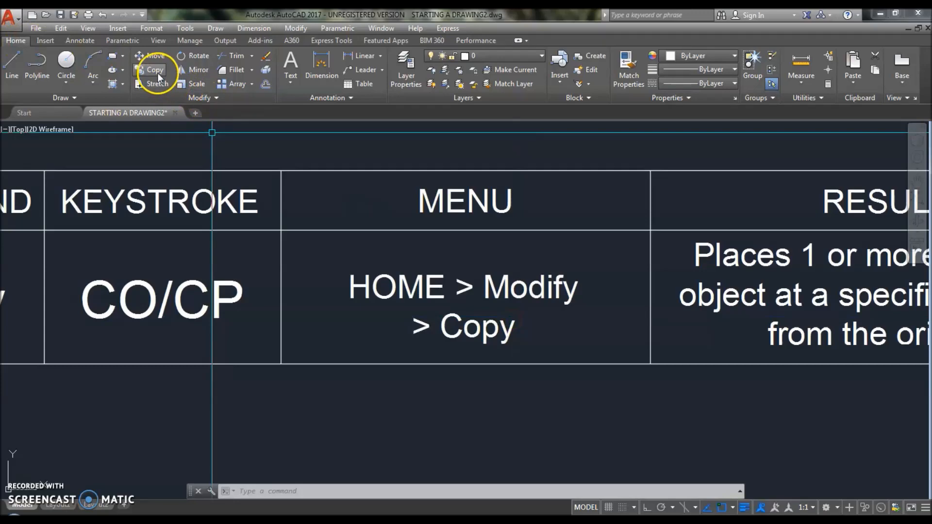
middle_click_drag(641, 254, 246, 260)
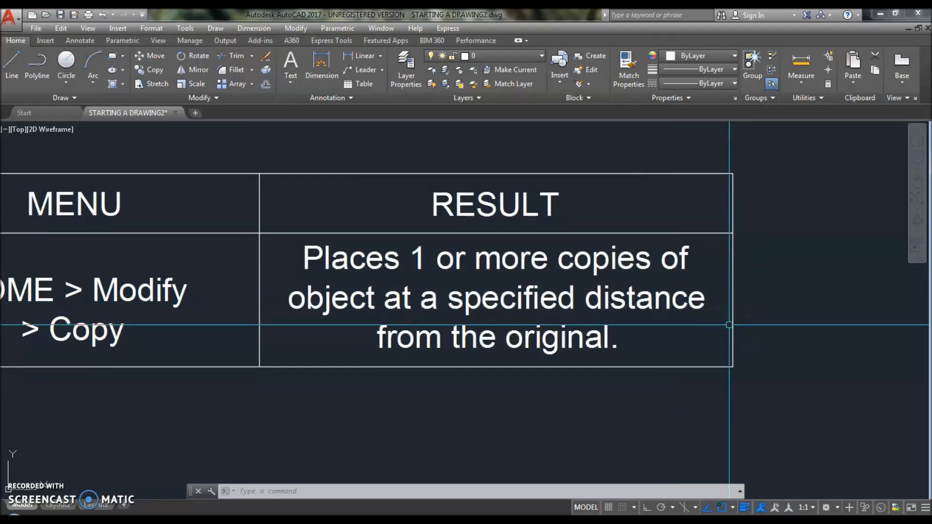
middle_click_drag(753, 329, 356, 330)
scroll(315, 332, "down", 3)
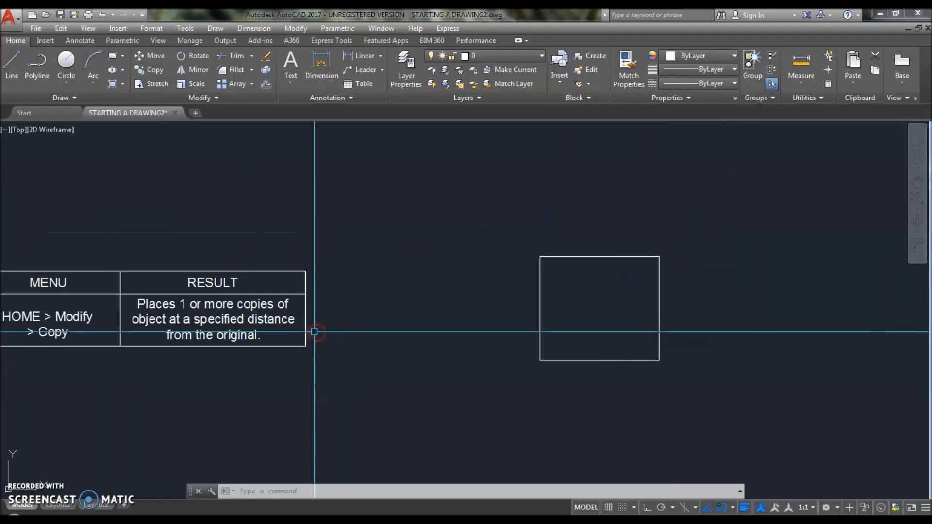
scroll(315, 332, "down", 4)
scroll(370, 358, "up", 2)
middle_click_drag(563, 347, 505, 347)
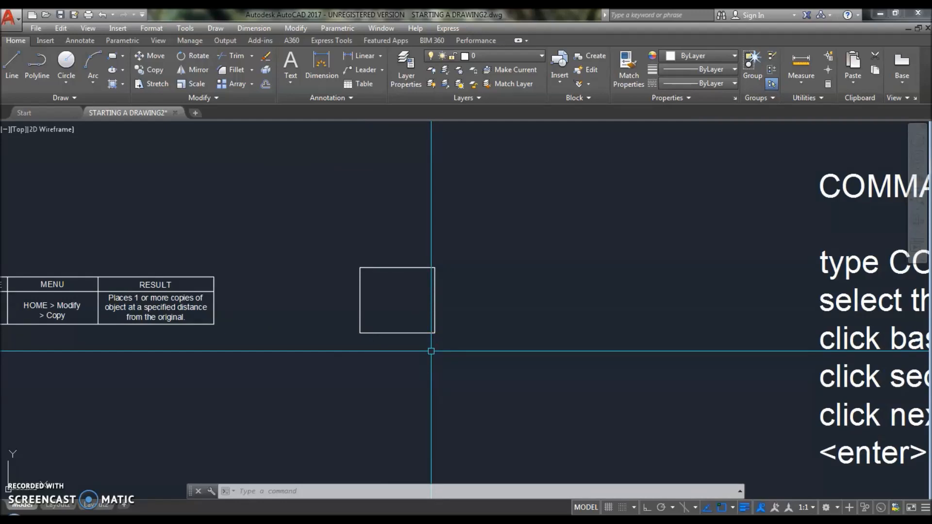
left_click(430, 333)
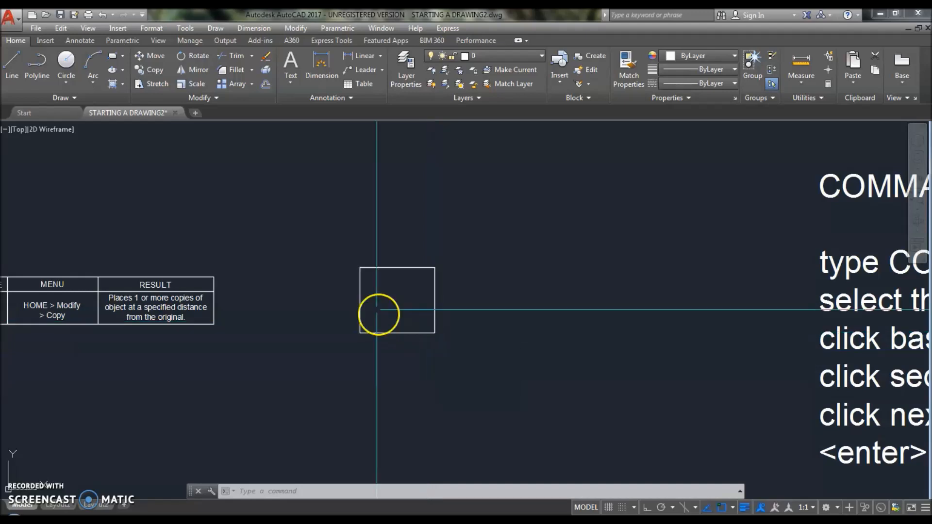
scroll(384, 315, "down", 2)
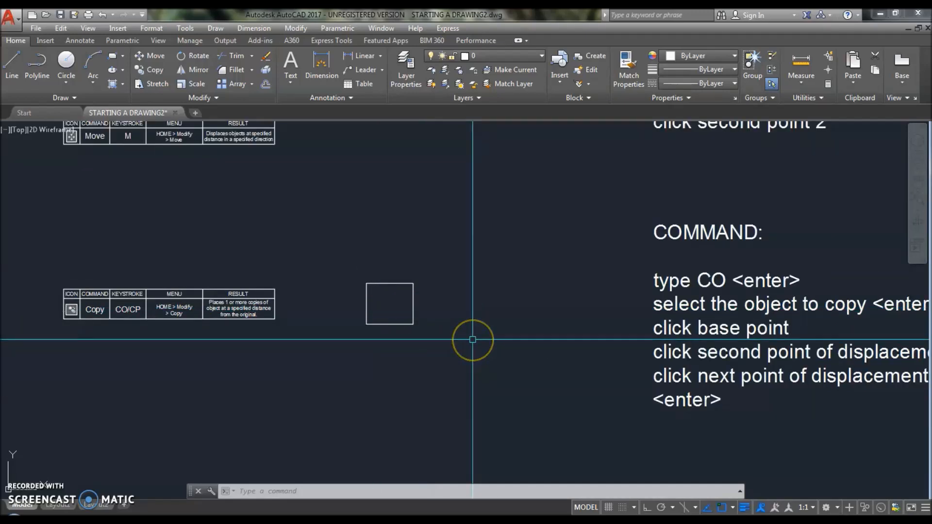
middle_click_drag(582, 333, 567, 304)
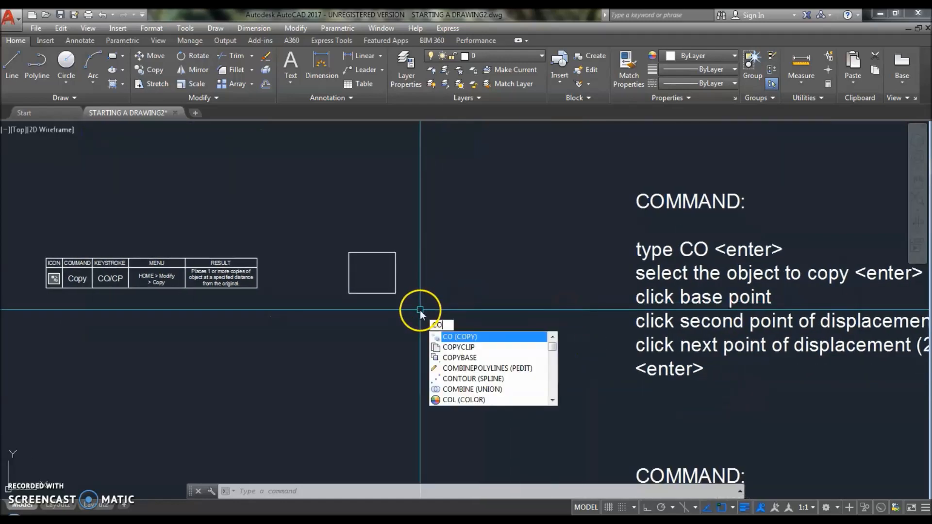
Copy the square beside the Copy table from its lower-left corner to three points, about 61 at 65°, 84 at 18° and 96 at 344°.
key("Return")
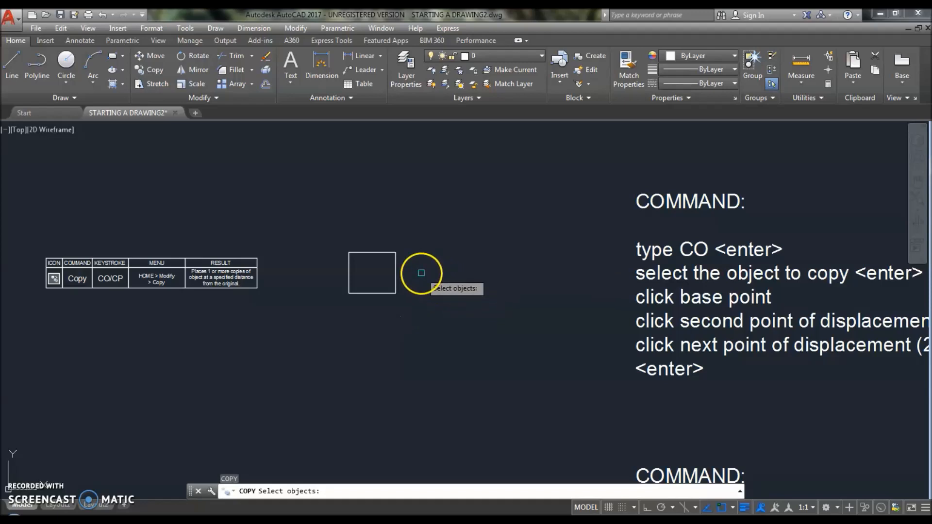
left_click(396, 269)
key("Return")
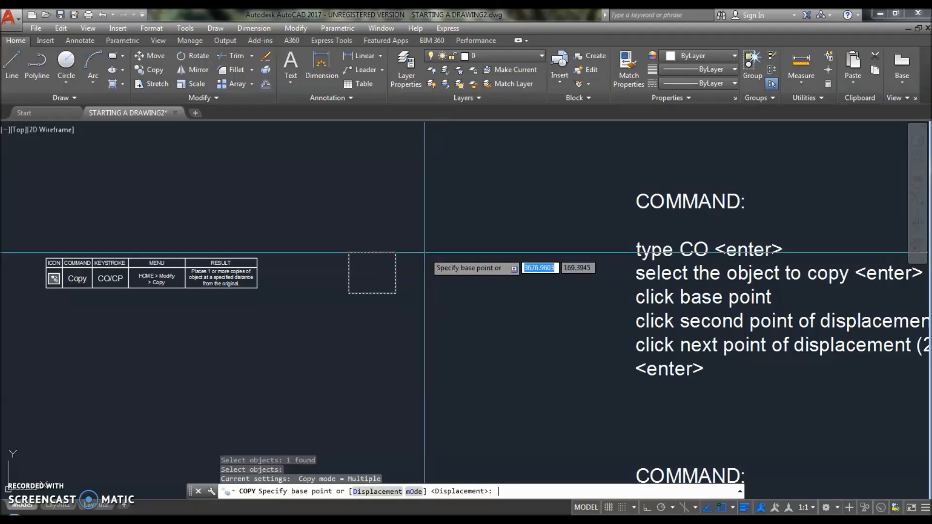
left_click(348, 293)
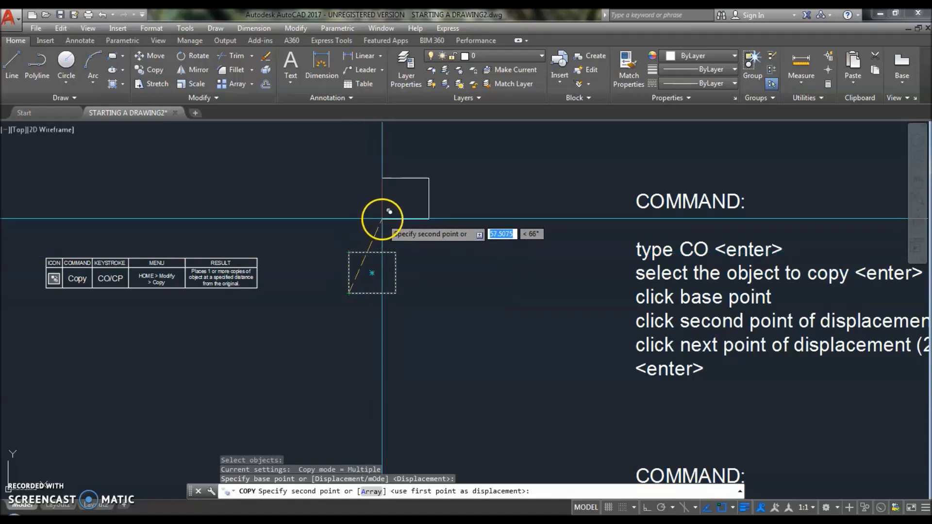
left_click(386, 214)
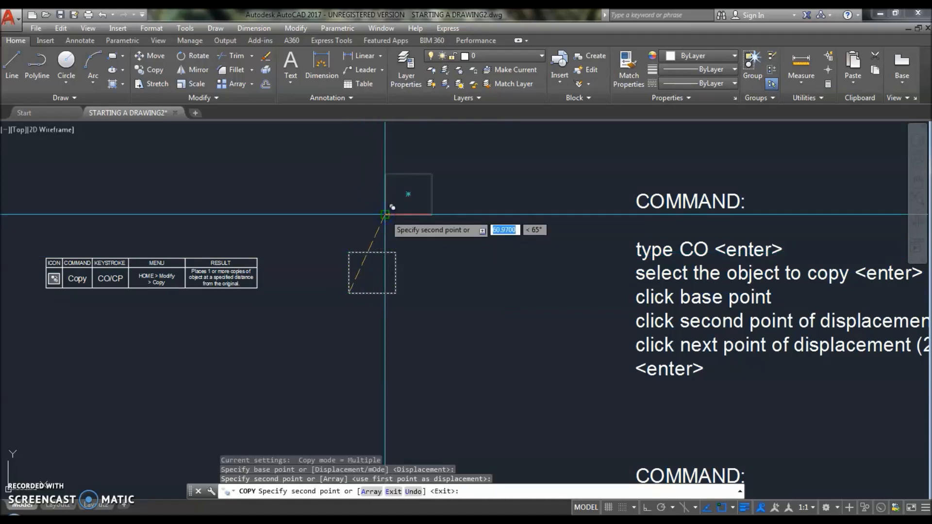
left_click(461, 256)
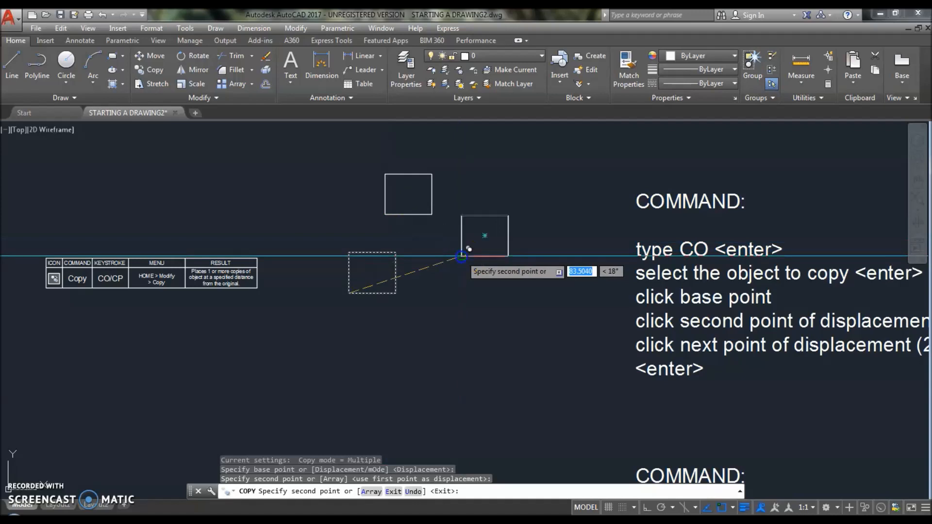
left_click(461, 320)
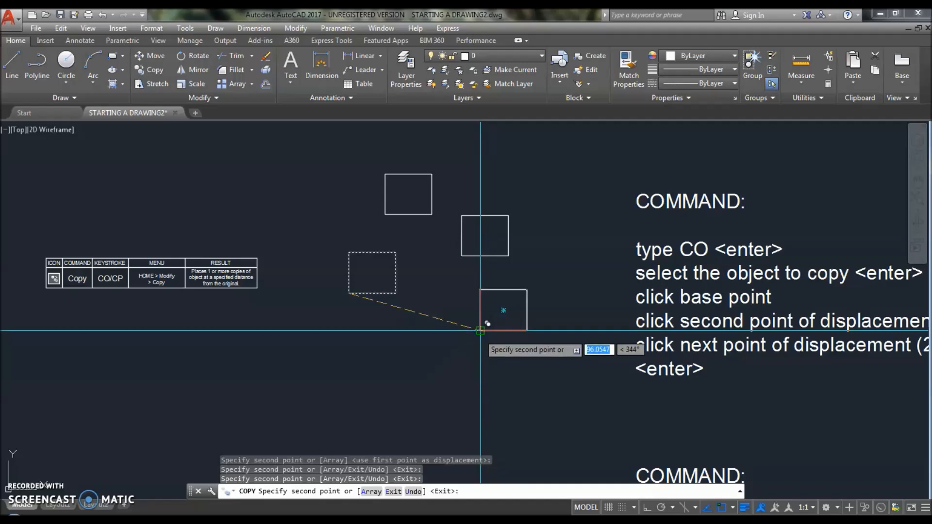
left_click(480, 330)
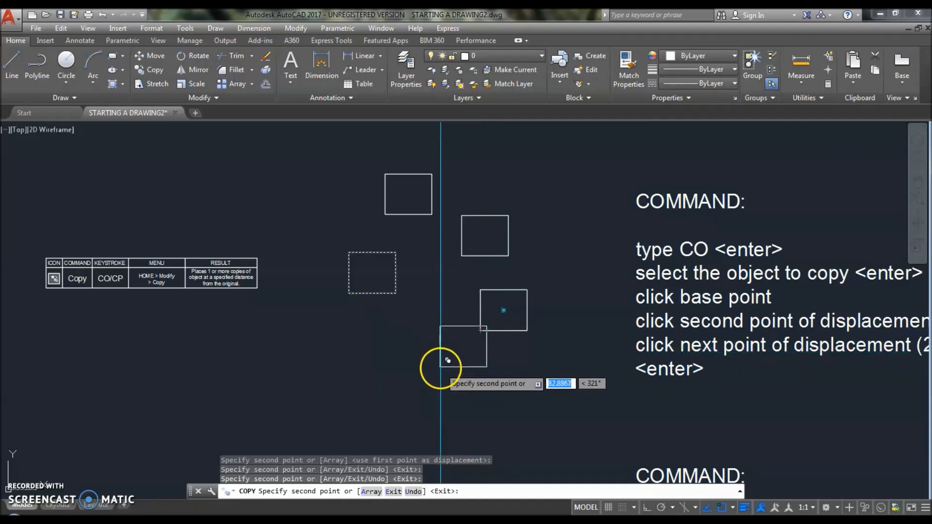
right_click(437, 359)
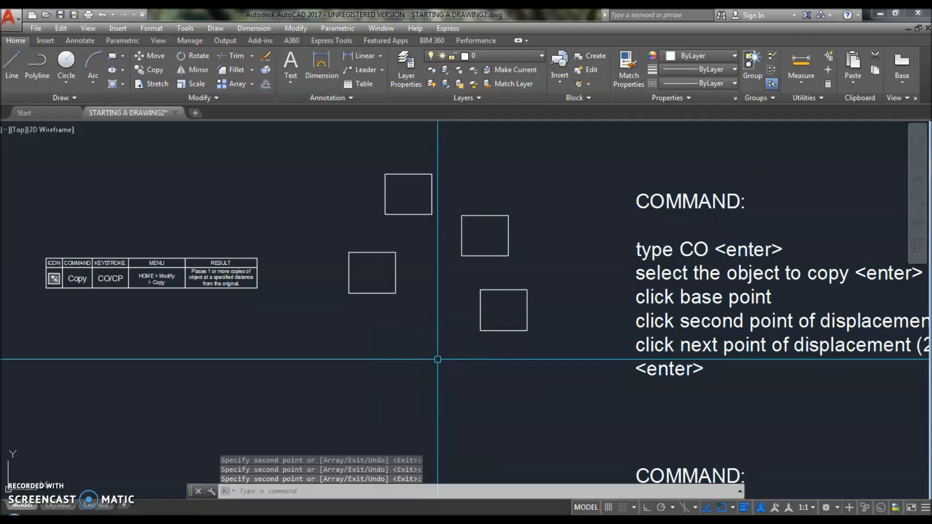
scroll(409, 250, "up", 3)
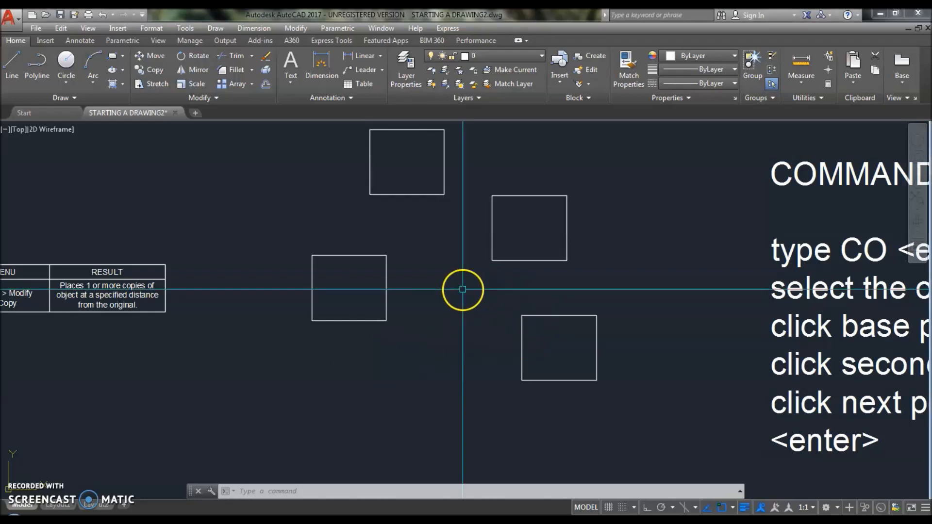
Copy the four squares beside the Copy table to the clipboard and paste them on the table's other side.
scroll(460, 340, "down", 2)
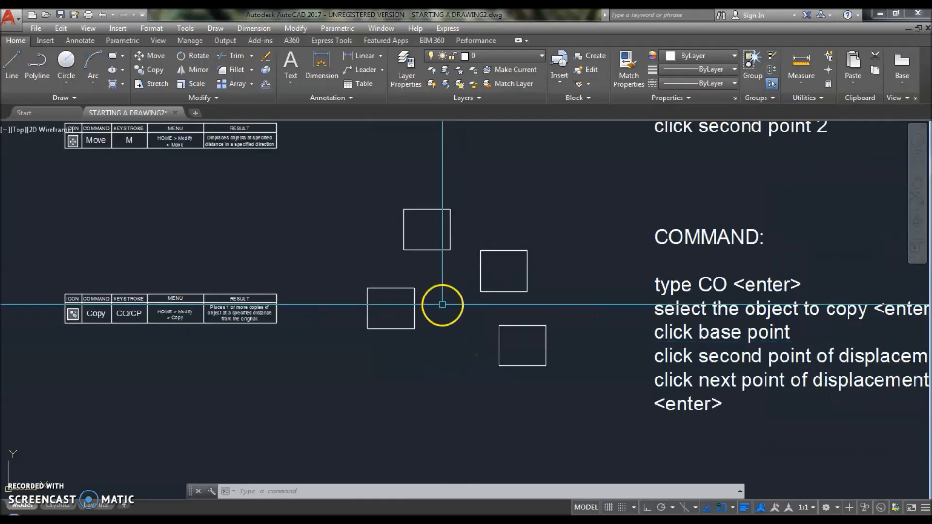
scroll(442, 305, "up", 2)
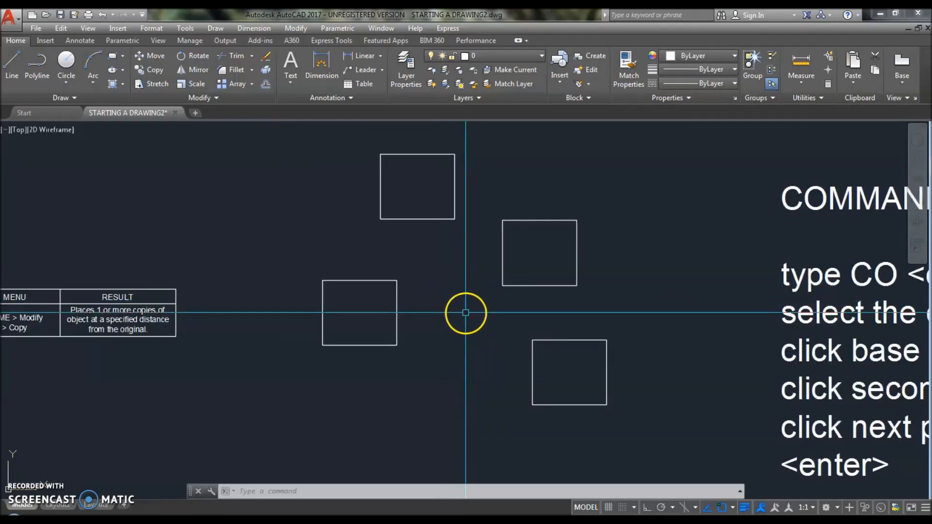
scroll(452, 273, "down", 2)
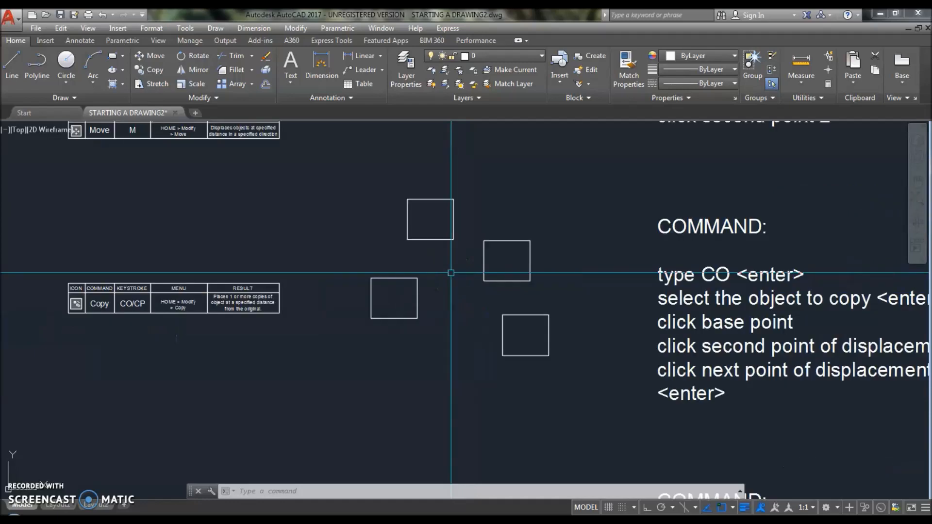
left_click(520, 346)
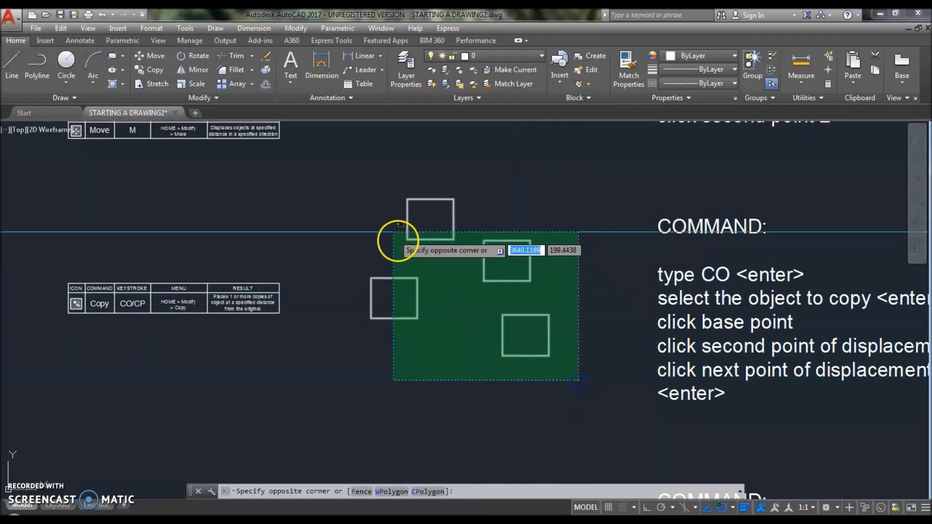
left_click(371, 183)
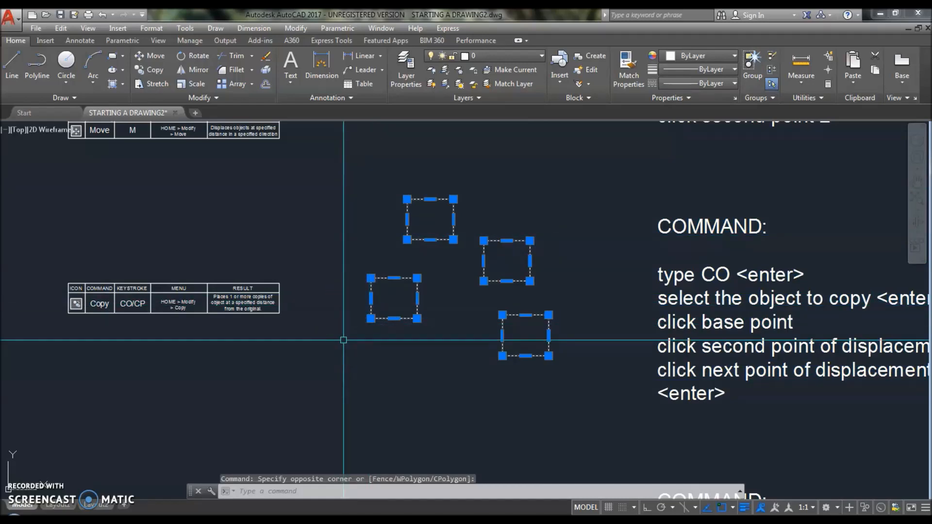
key("ctrl+c")
scroll(499, 271, "down", 2)
scroll(395, 306, "down", 3)
scroll(399, 298, "up", 2)
scroll(398, 298, "up", 2)
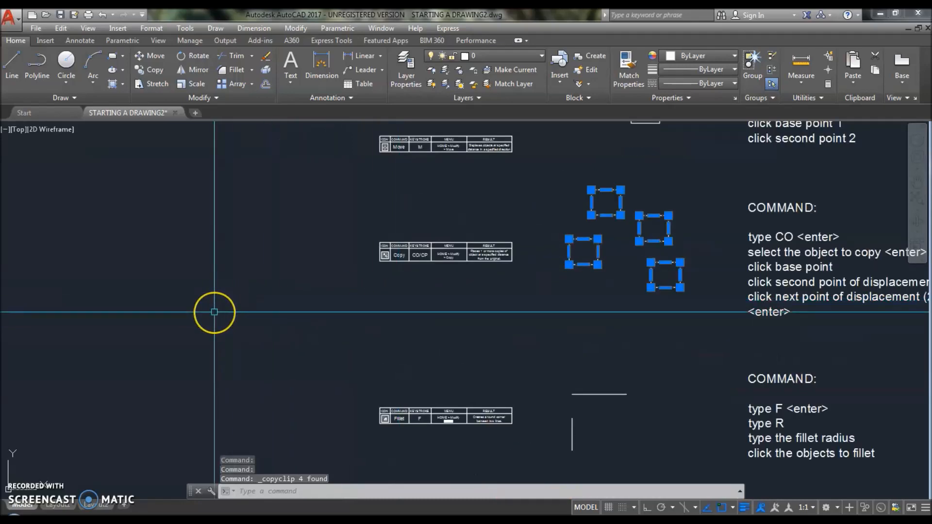
key("ctrl+v")
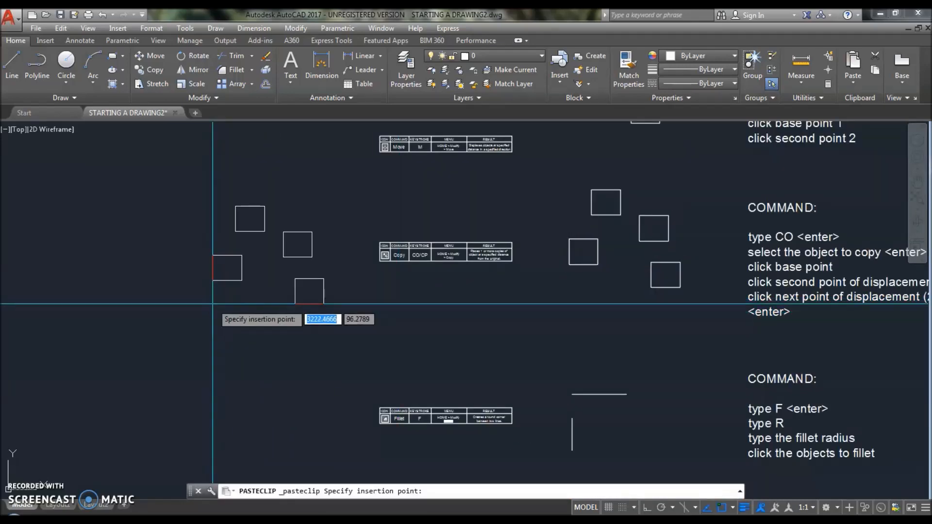
left_click(207, 298)
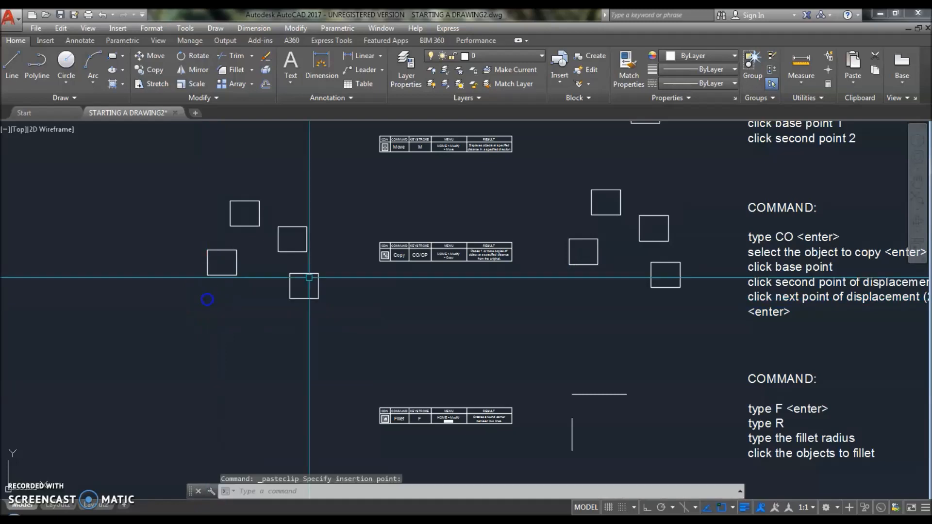
Erase the four pasted squares to the left of the Copy table.
left_click(332, 183)
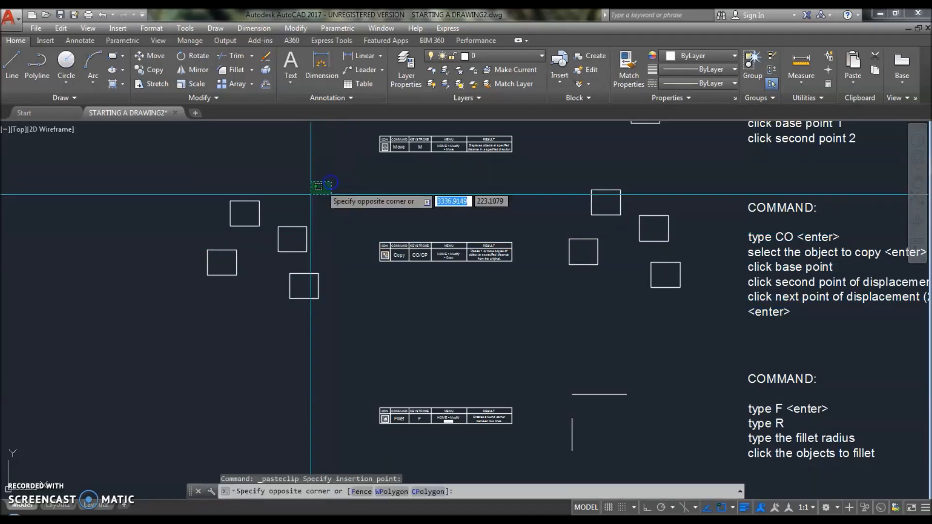
left_click(204, 335)
type("E")
key("Return")
Examine the Fillet reference table's icon, keystroke, menu path and result description, plus its two sample lines and written instructions.
scroll(438, 442, "up", 8)
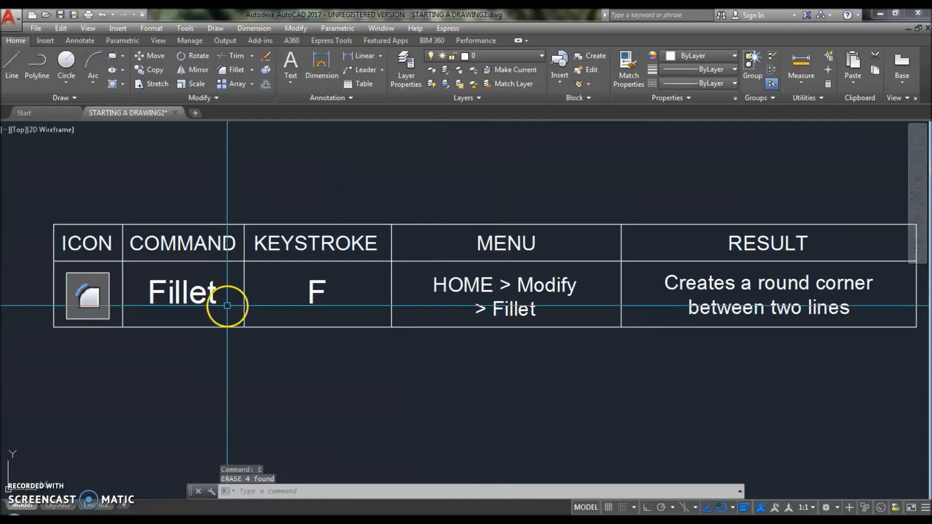
scroll(44, 323, "up", 4)
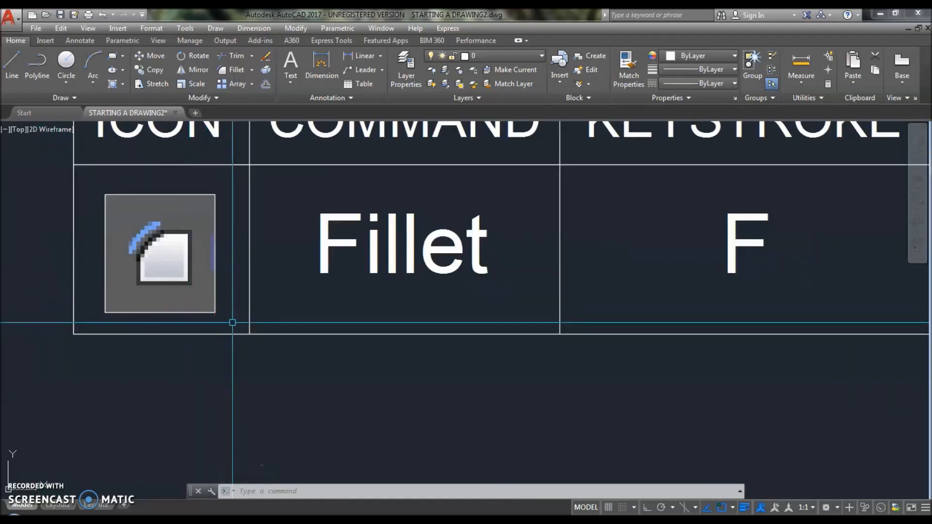
middle_click_drag(596, 333, 585, 348)
middle_click_drag(475, 311, 448, 358)
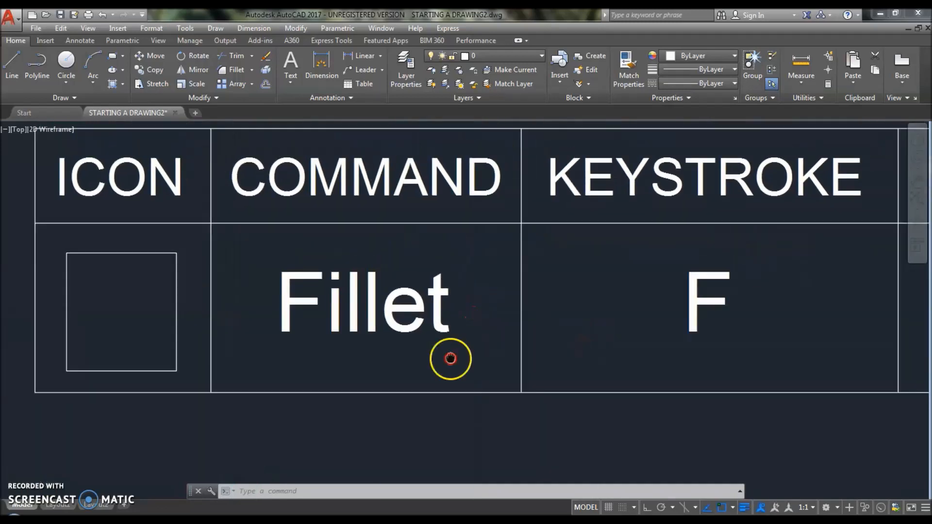
mouse_move(778, 356)
middle_mouse_down()
mouse_move(581, 356)
mouse_move(497, 374)
mouse_move(531, 374)
middle_mouse_up()
middle_click_drag(771, 312, 284, 313)
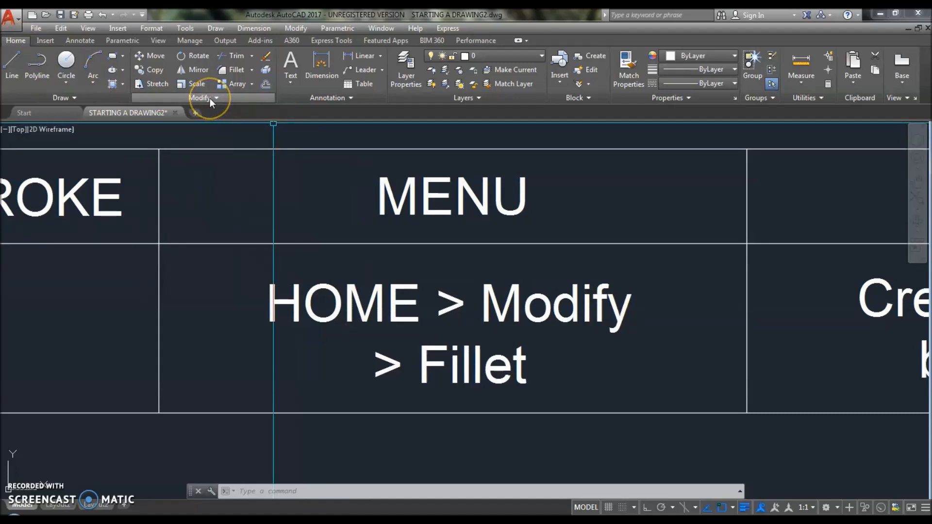
middle_click_drag(661, 272, 26, 271)
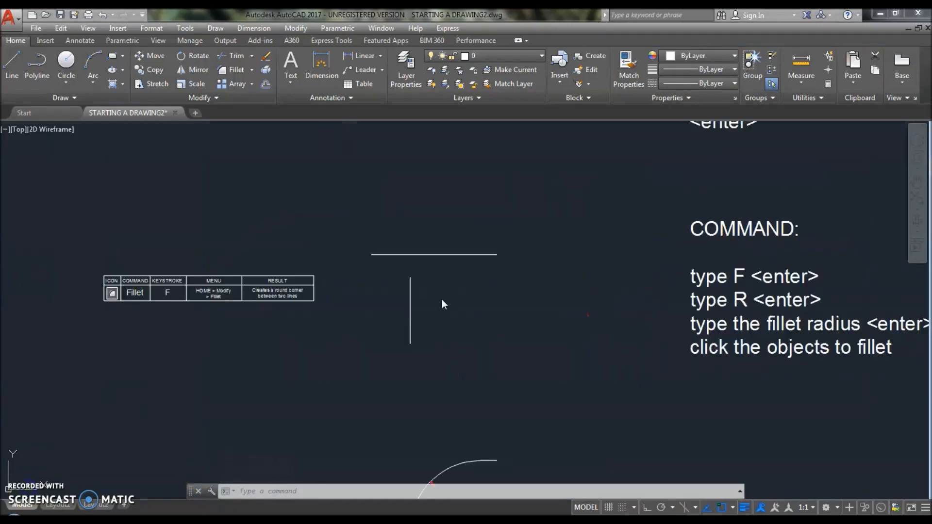
scroll(442, 282, "up", 3)
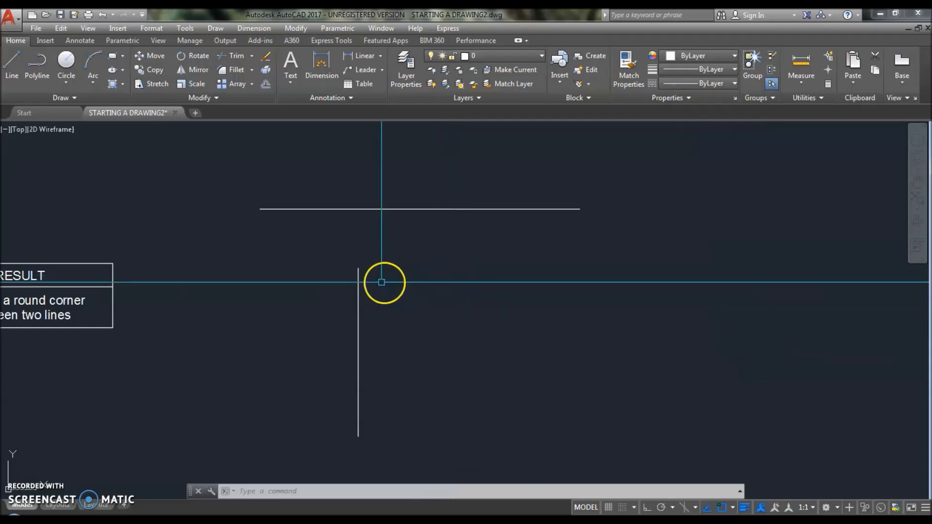
scroll(308, 308, "down", 2)
middle_click_drag(440, 321, 435, 315)
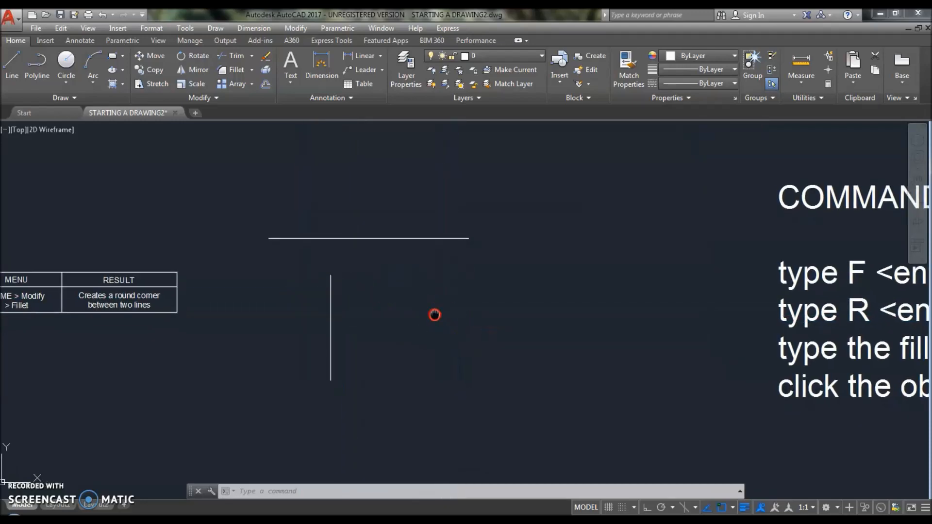
middle_click_drag(539, 276, 407, 287)
Fillet the horizontal and vertical sample lines beside the Fillet table with a radius of 50.
type("f")
key("Return")
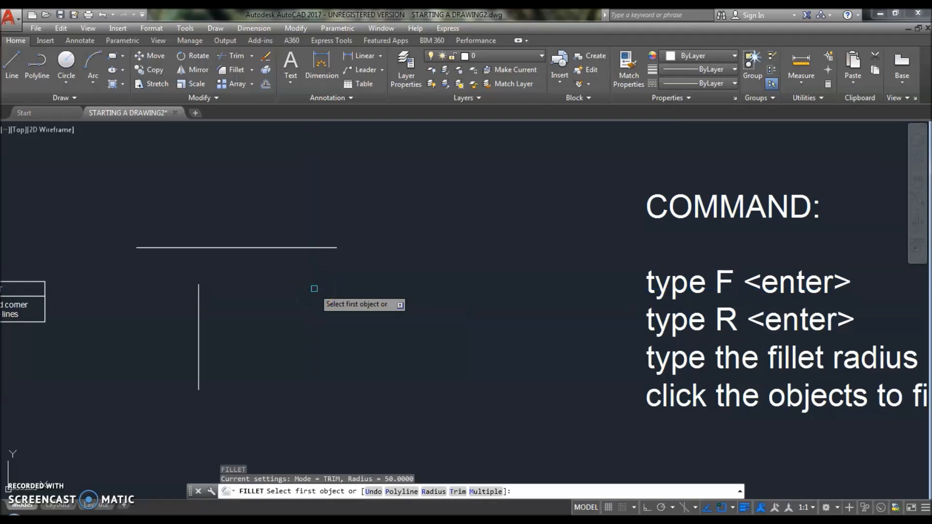
type("r")
key("Return")
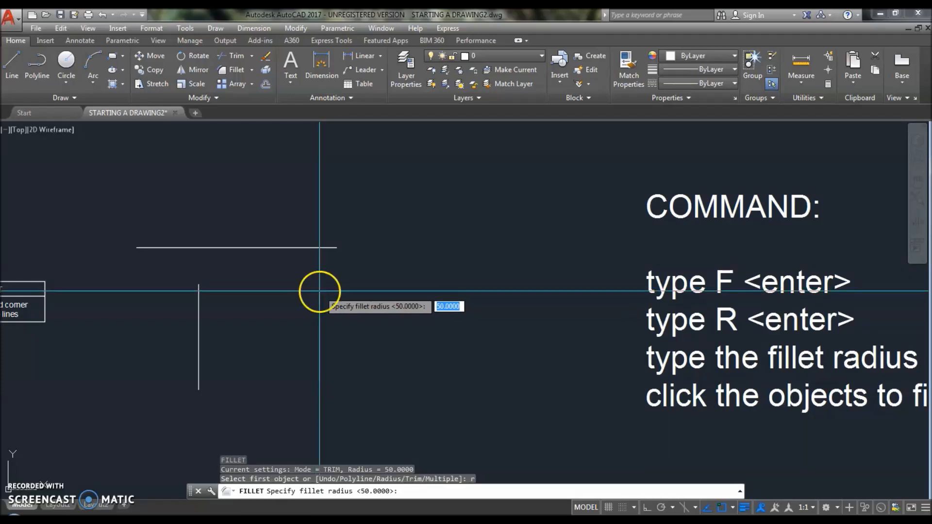
type("50")
key("Return")
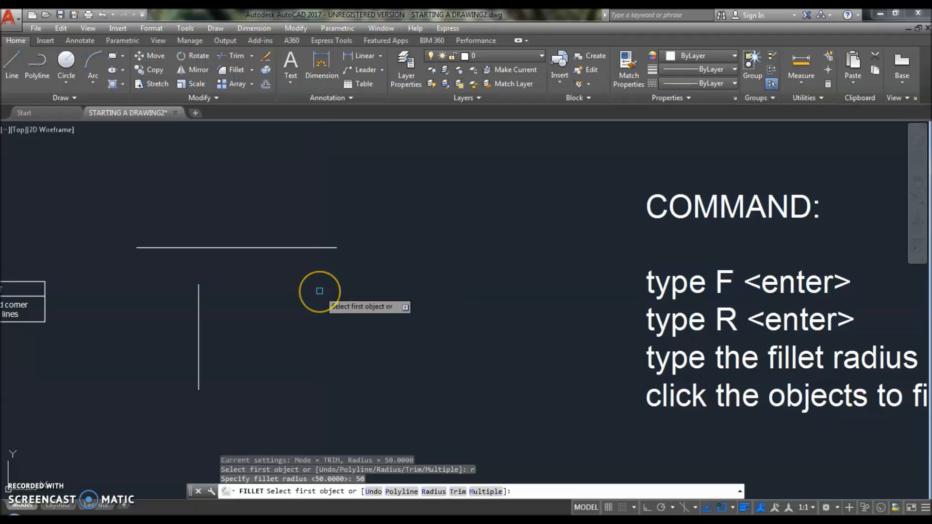
left_click(322, 247)
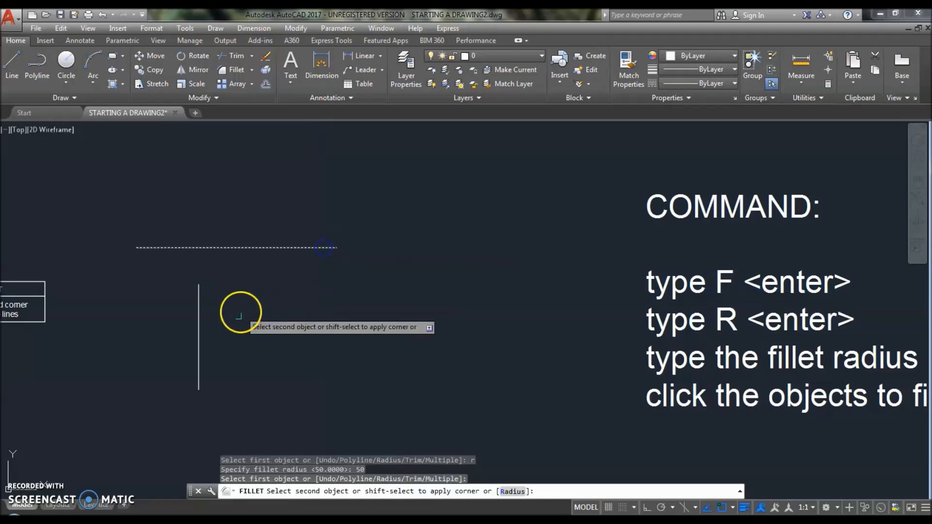
left_click(198, 371)
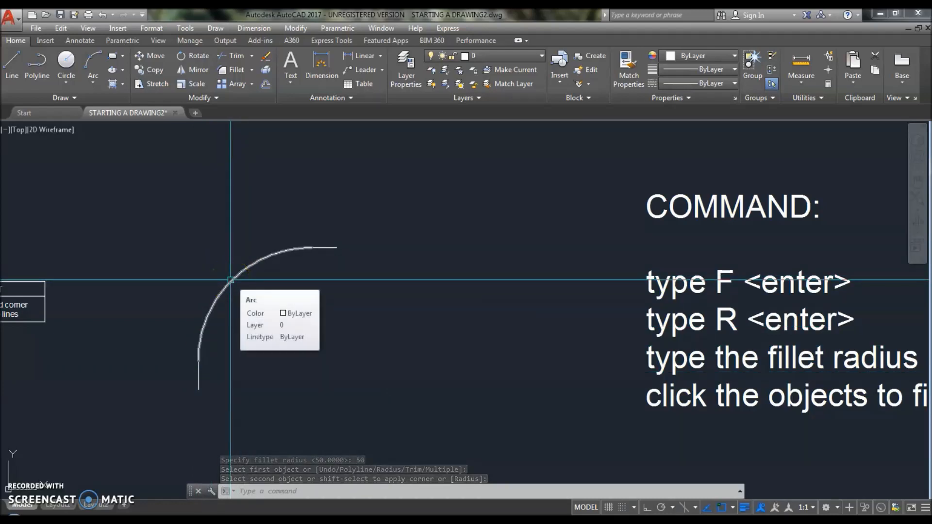
Examine the radius diagram below the fillet sample and the Mtext reference table's icon, keystroke, menu path with its text options, and result description.
scroll(540, 248, "down", 6)
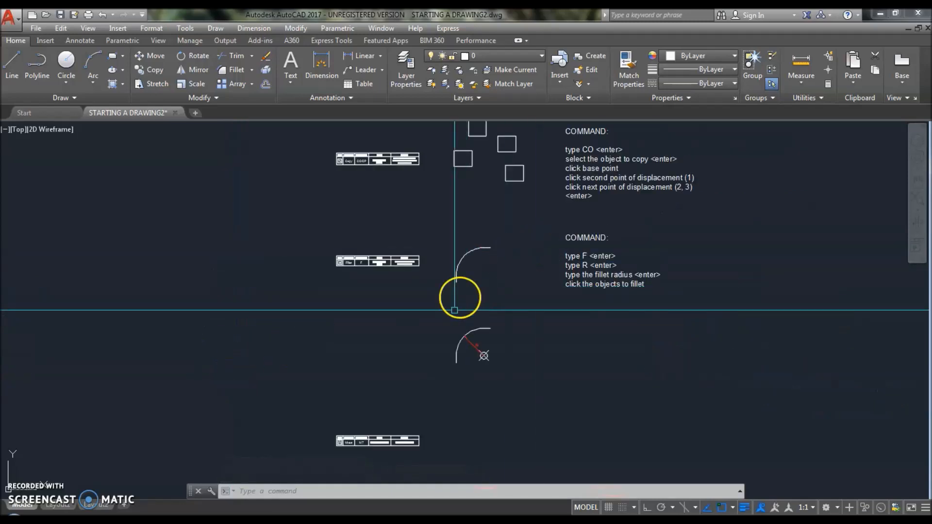
scroll(468, 360, "up", 10)
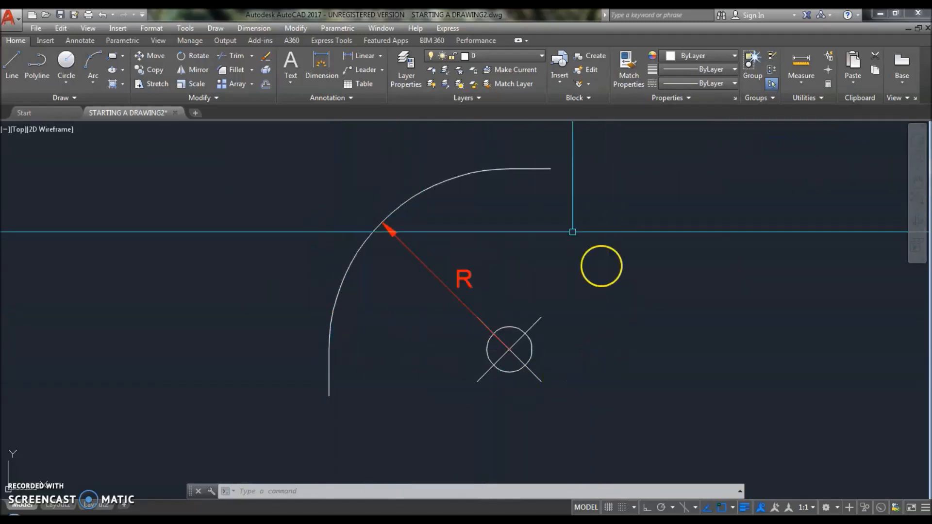
scroll(481, 248, "down", 8)
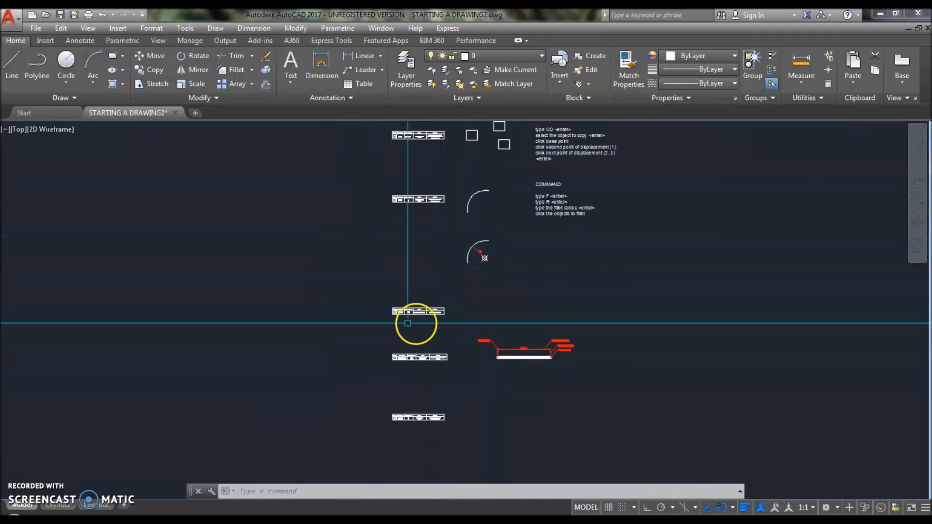
scroll(411, 310, "up", 8)
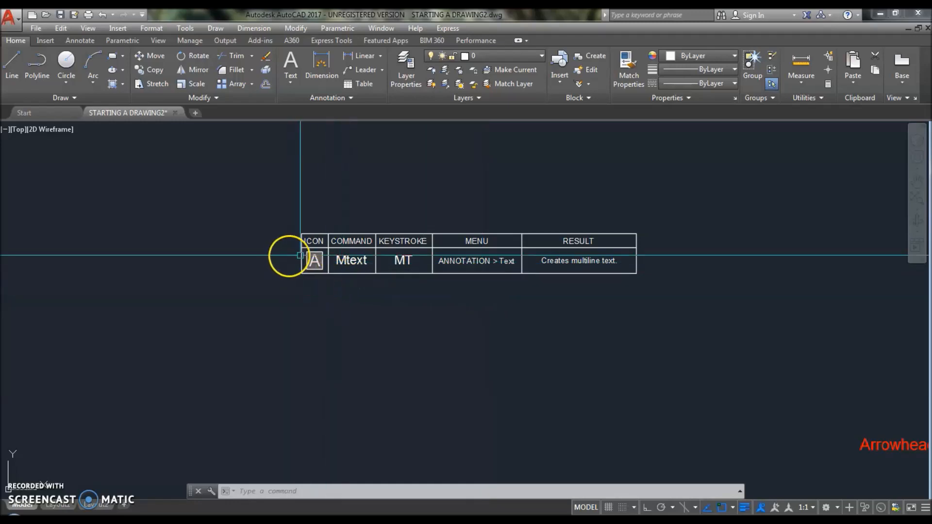
scroll(308, 275, "up", 3)
scroll(354, 267, "up", 2)
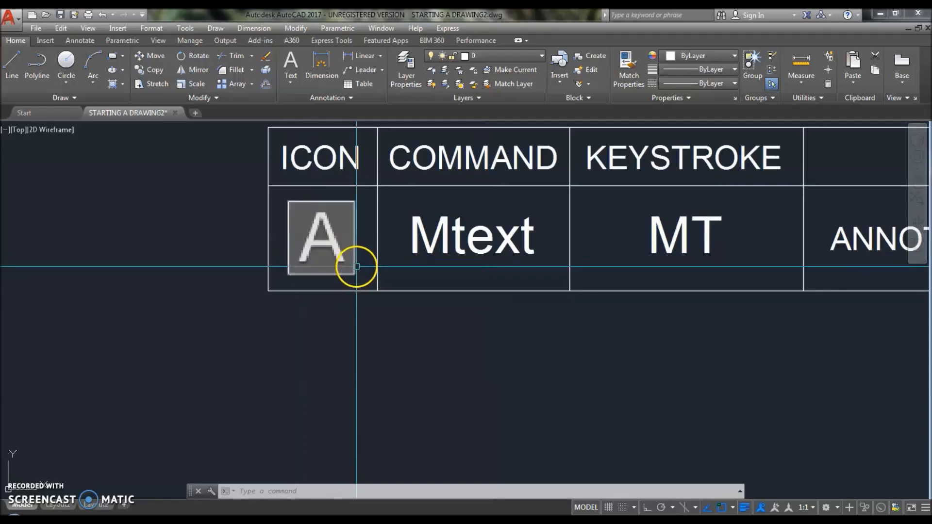
middle_click_drag(544, 282, 438, 321)
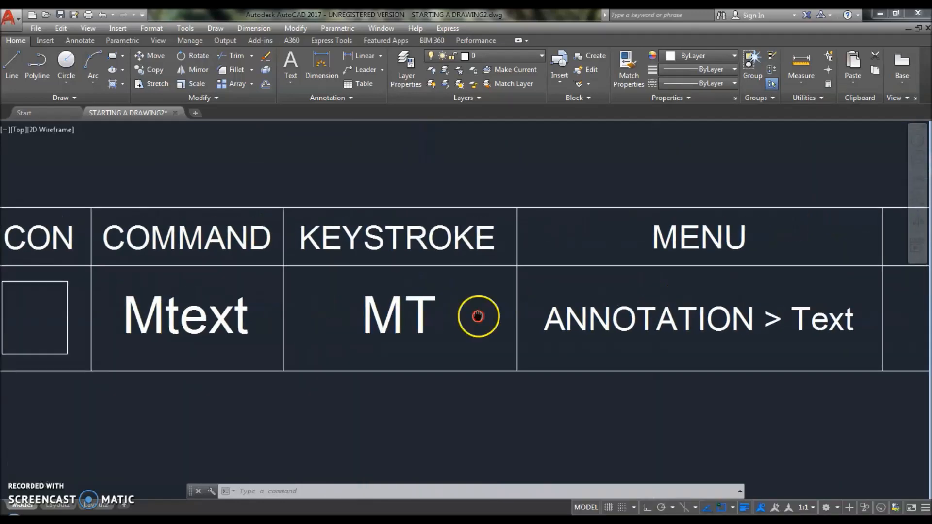
middle_click_drag(477, 316, 469, 318)
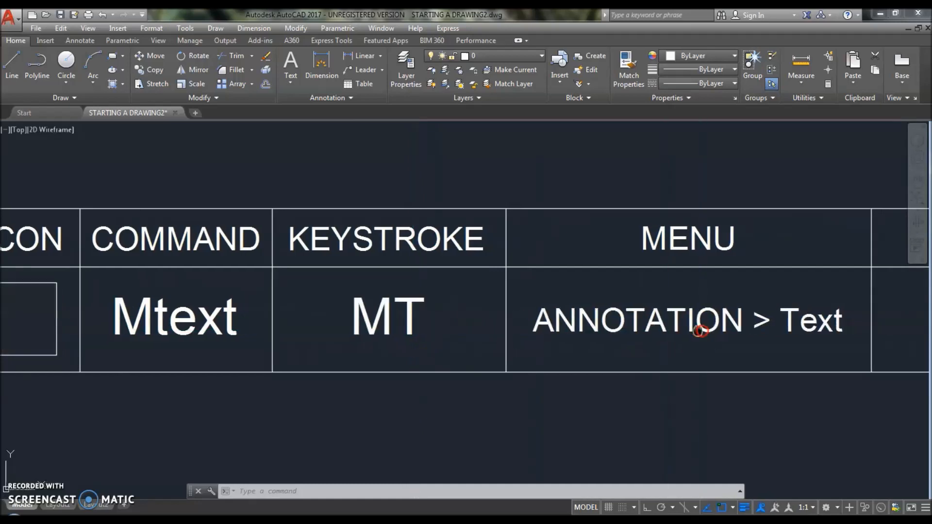
middle_click_drag(702, 333, 468, 327)
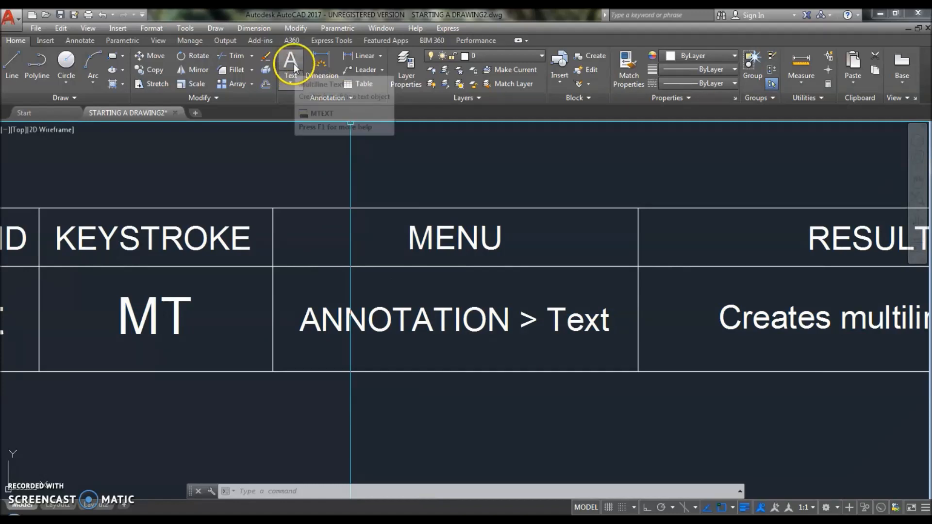
left_click(294, 83)
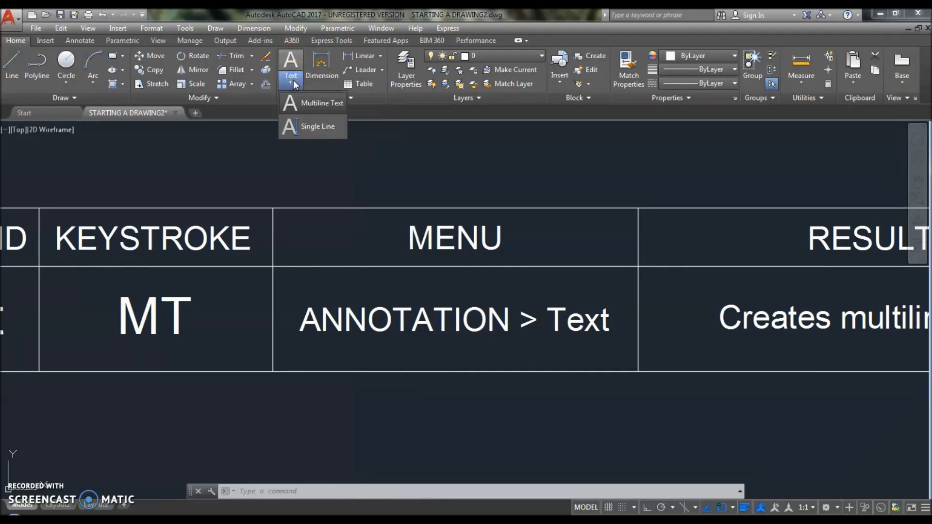
left_click(322, 126)
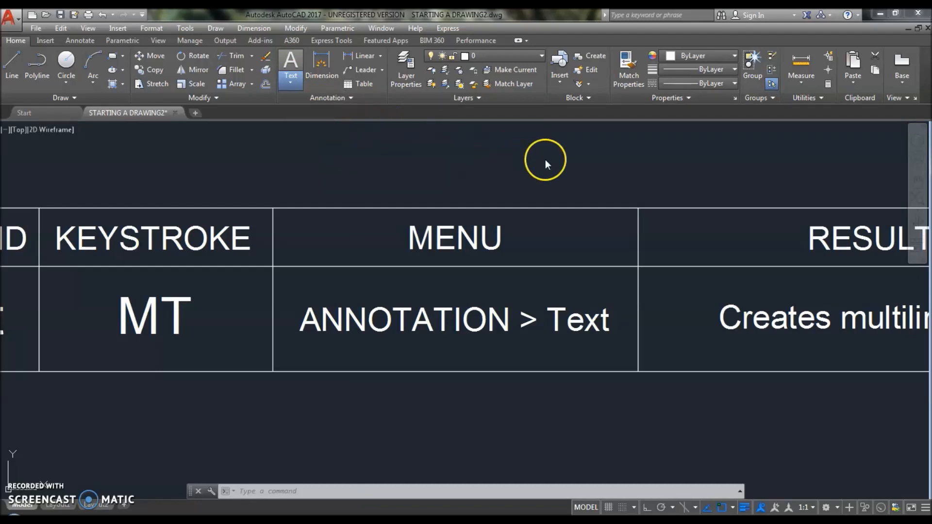
mouse_move(704, 183)
middle_mouse_down()
mouse_move(265, 189)
mouse_move(312, 187)
middle_mouse_up()
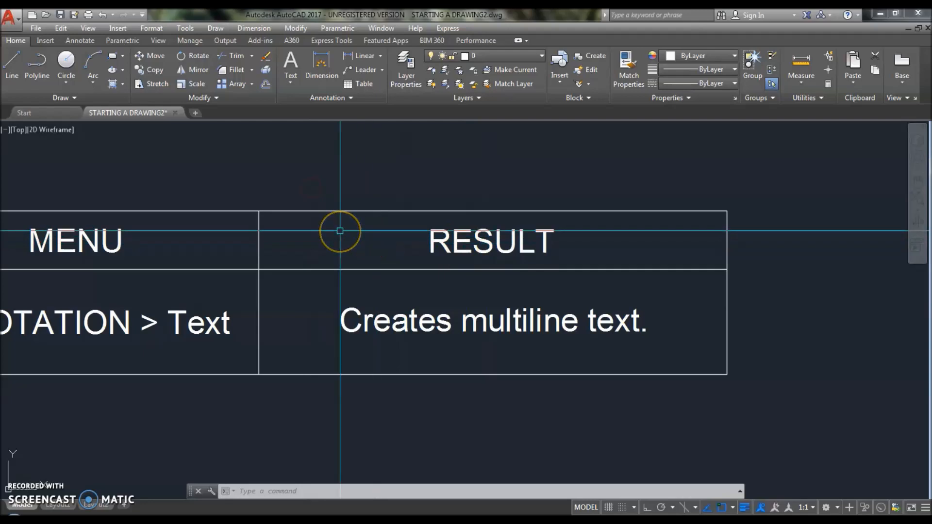
Start Mtext and define a wide text box in the empty space beside the Mtext reference table.
scroll(319, 242, "down", 8)
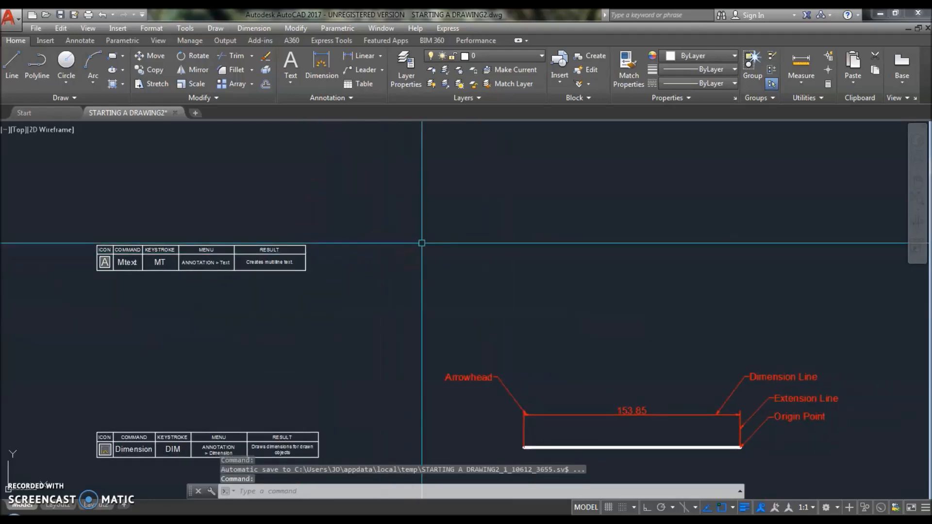
scroll(408, 241, "up", 2)
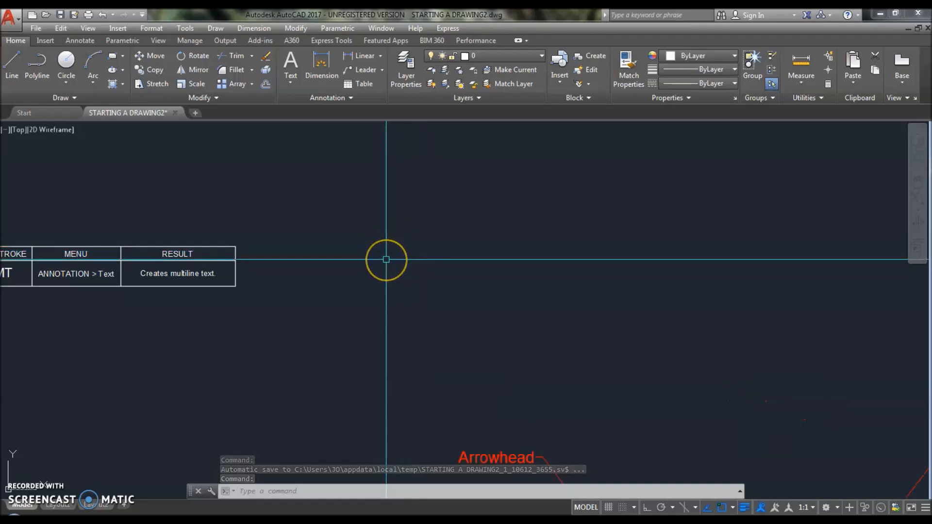
mouse_move(238, 294)
middle_mouse_down()
mouse_move(435, 298)
mouse_move(269, 294)
middle_mouse_up()
middle_click_drag(558, 291, 509, 287)
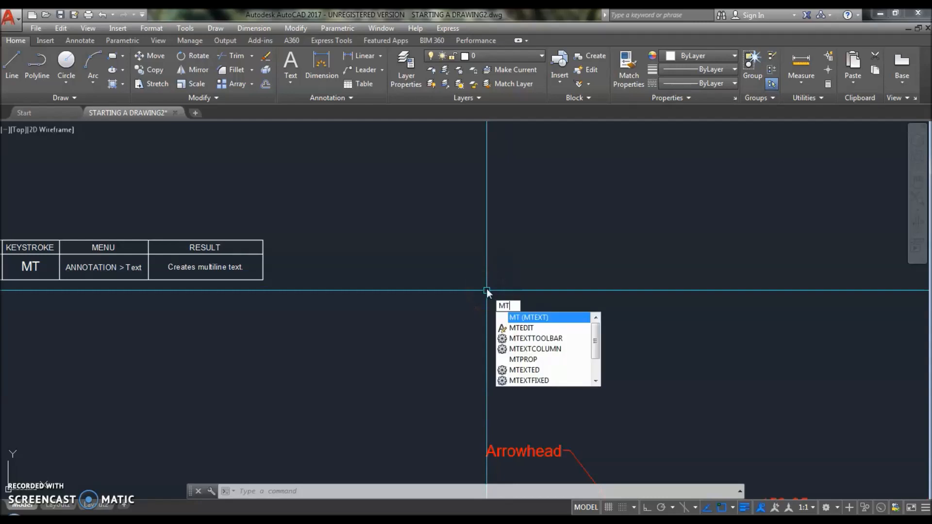
key("Return")
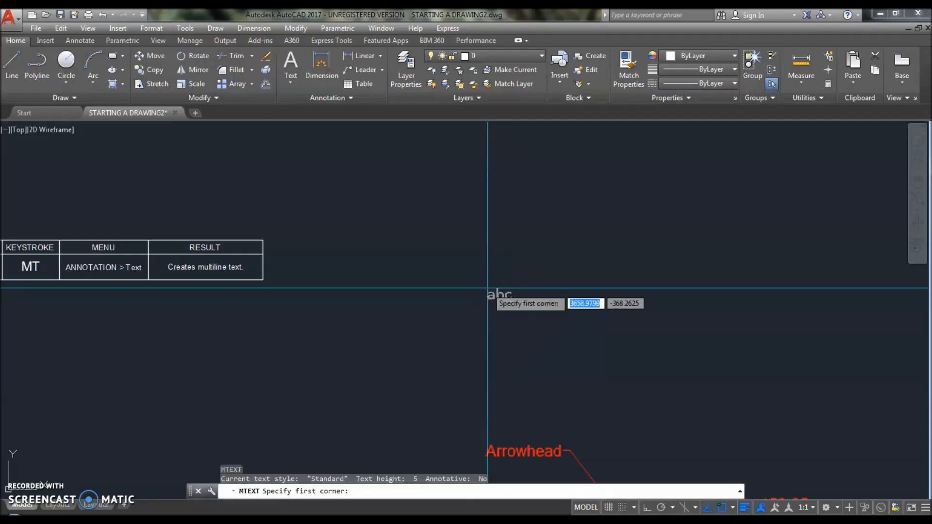
left_click(321, 225)
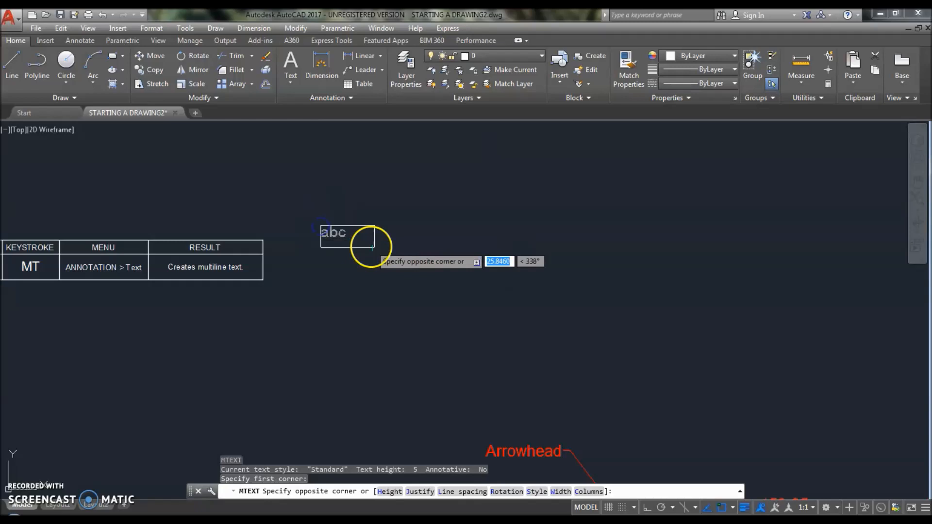
left_click(669, 277)
left_click(550, 237)
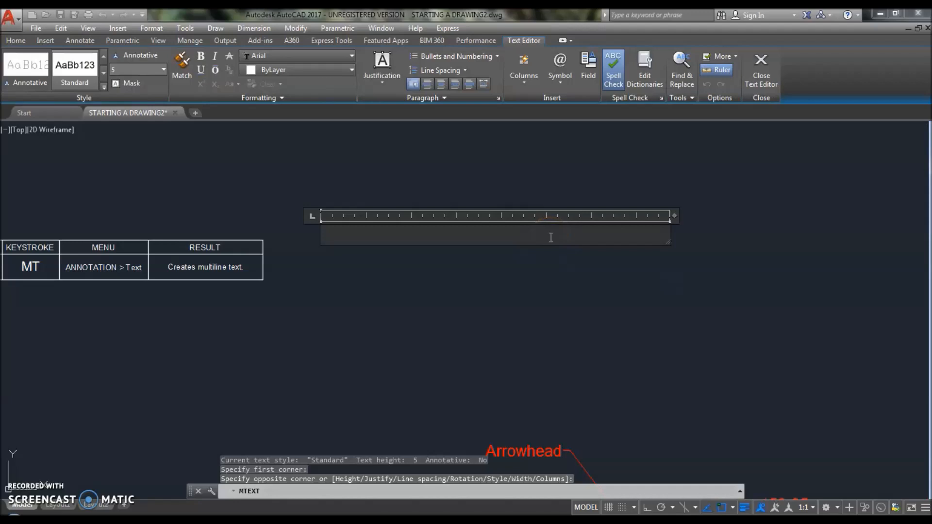
Enter "UNIVERSITY OF SCIENCE & TECHNOLOGY OF SOUTHERN PHILIPPINES" in the text box and select all of it.
type("un")
key("BackSpace")
key("BackSpace")
type("UNIVERSITY")
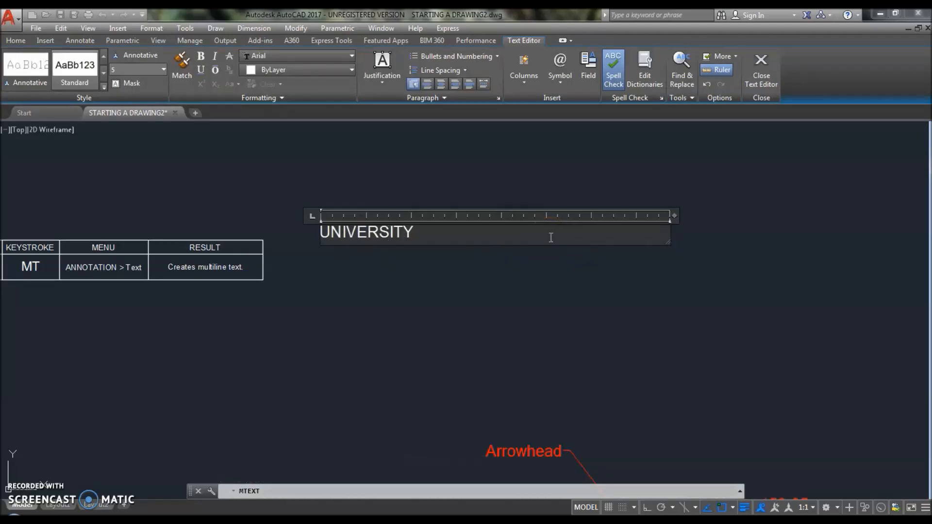
type(" OF SCIENCE")
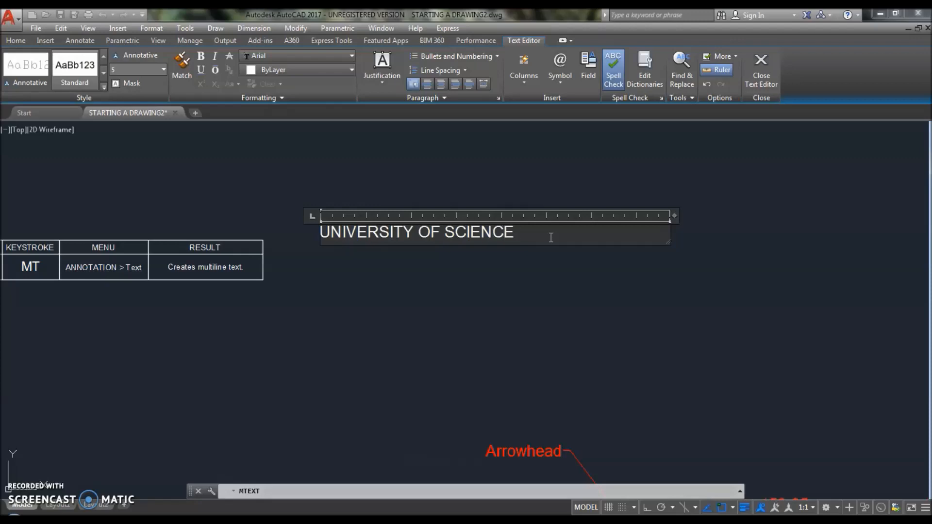
type(" & TECHNO")
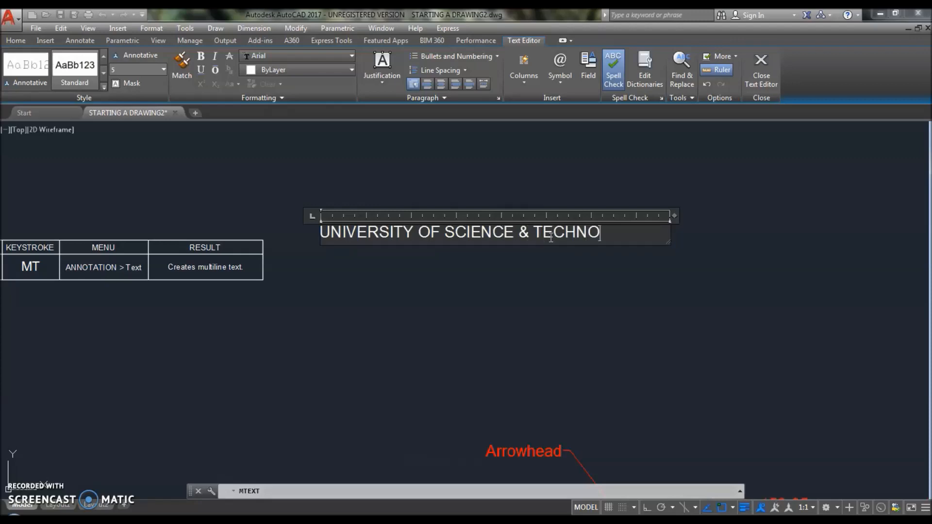
type("LOGY OF SOUTHE")
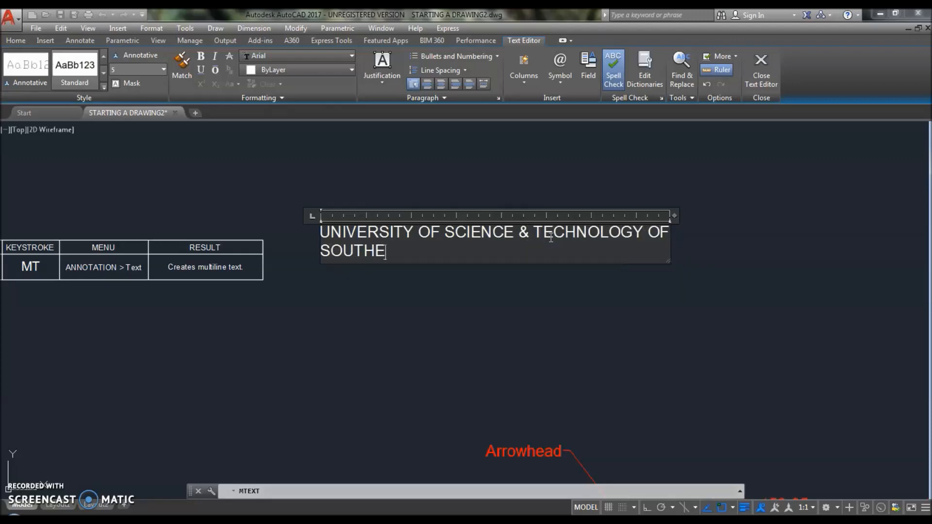
type("RN PHILIPPINES")
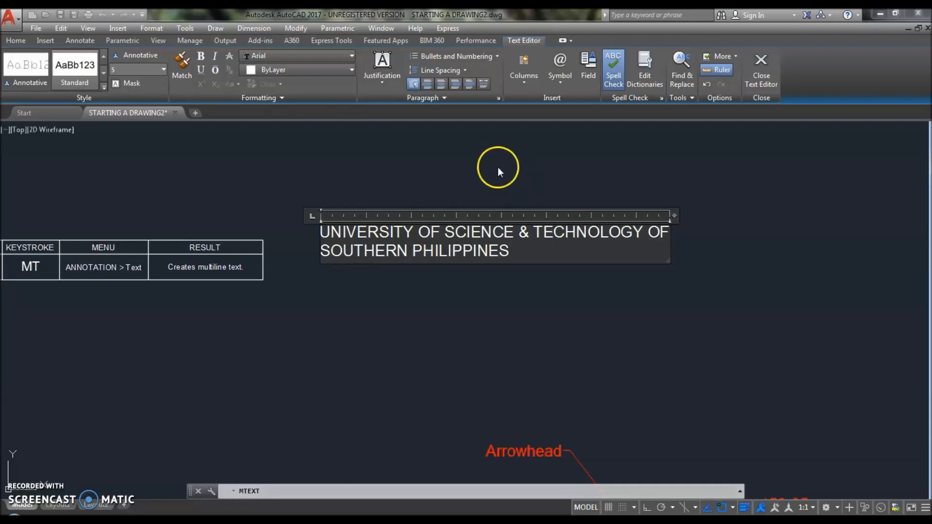
left_click(27, 65)
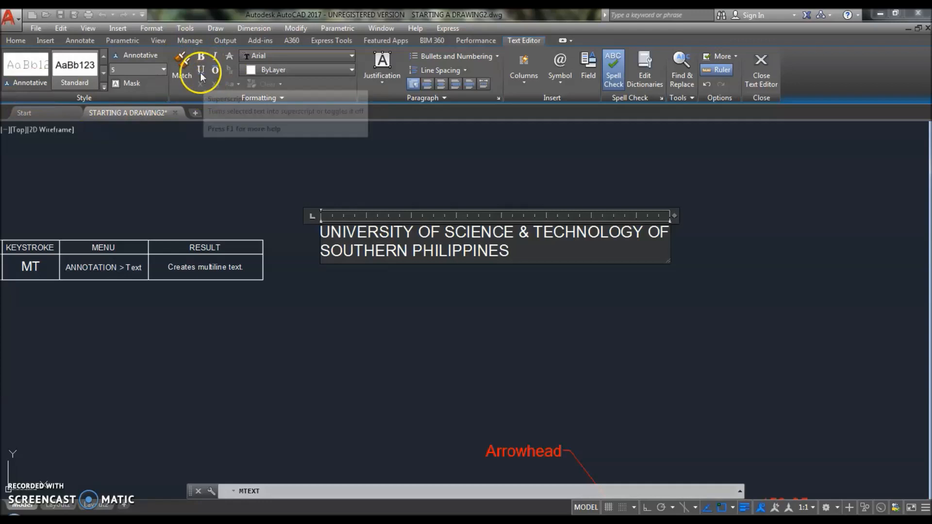
left_click(529, 252)
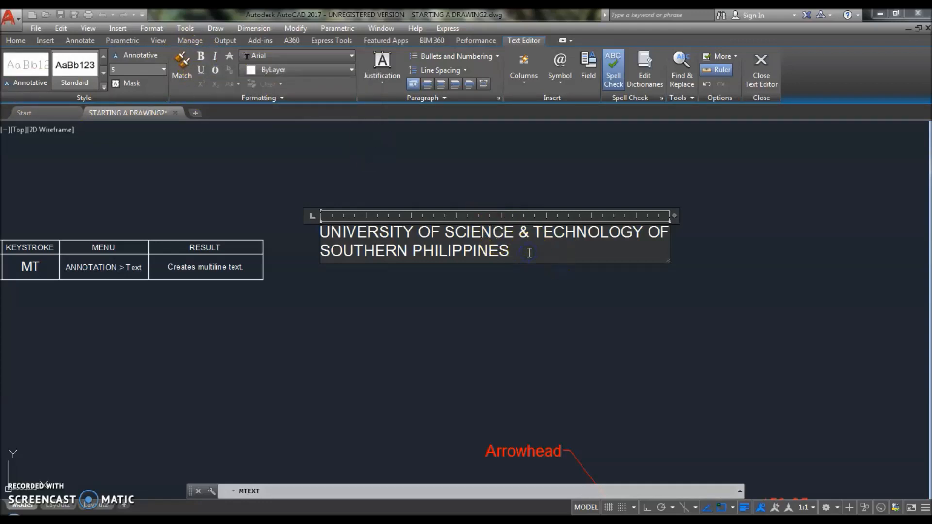
key("ctrl+a")
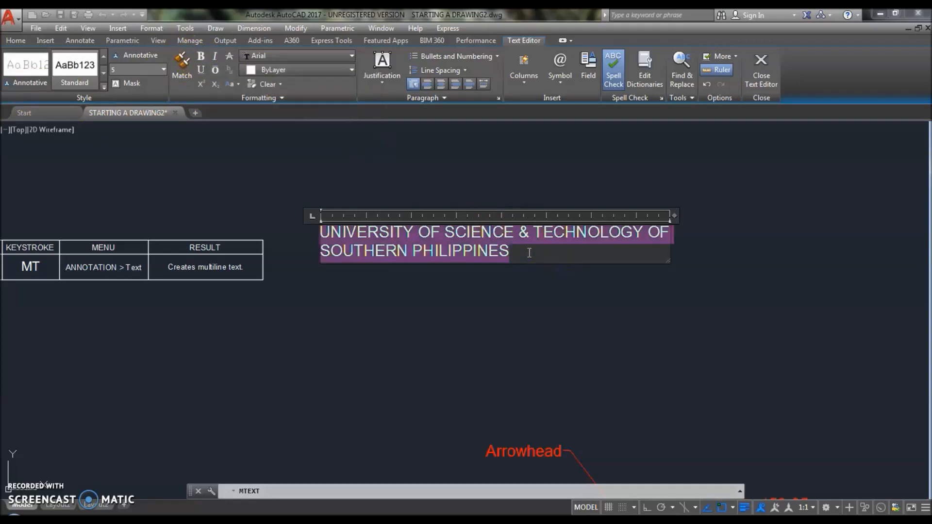
Try bold, strikethrough and underline one after another on the selected text, removing each again.
left_click(201, 56)
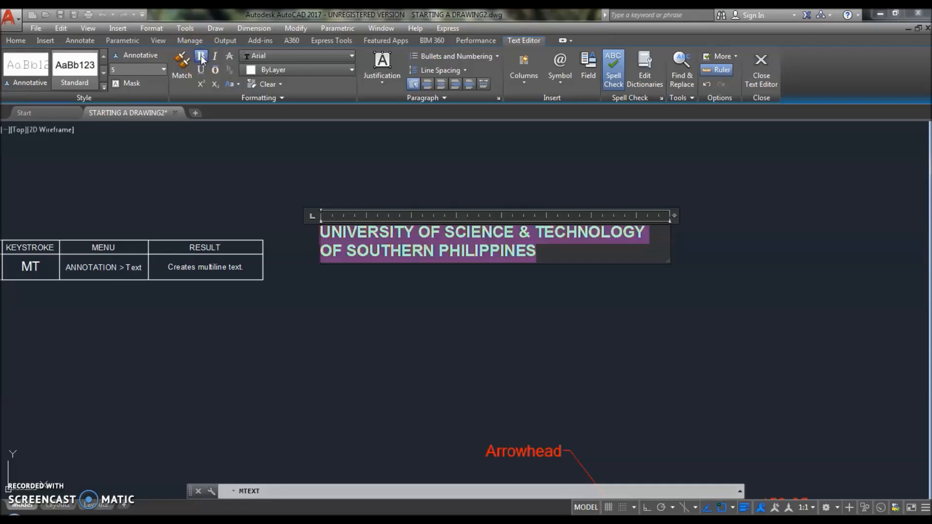
left_click(201, 57)
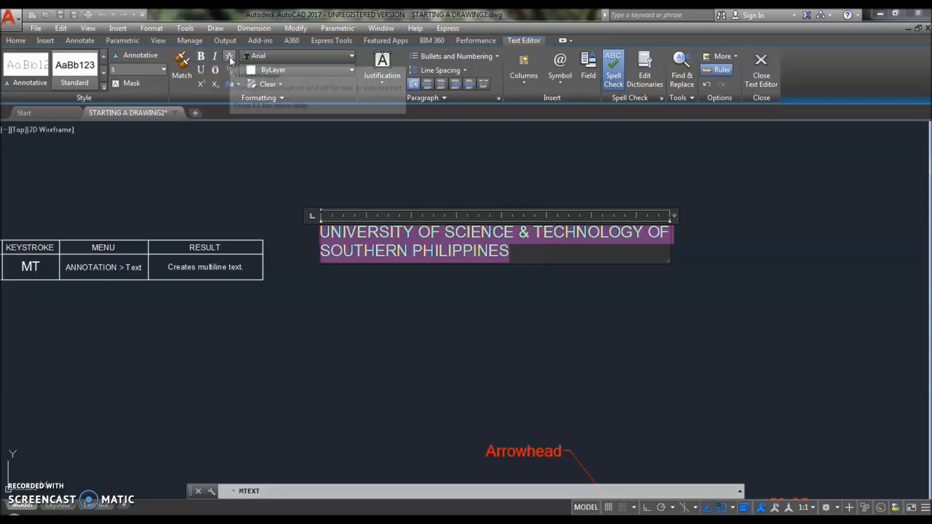
left_click(230, 57)
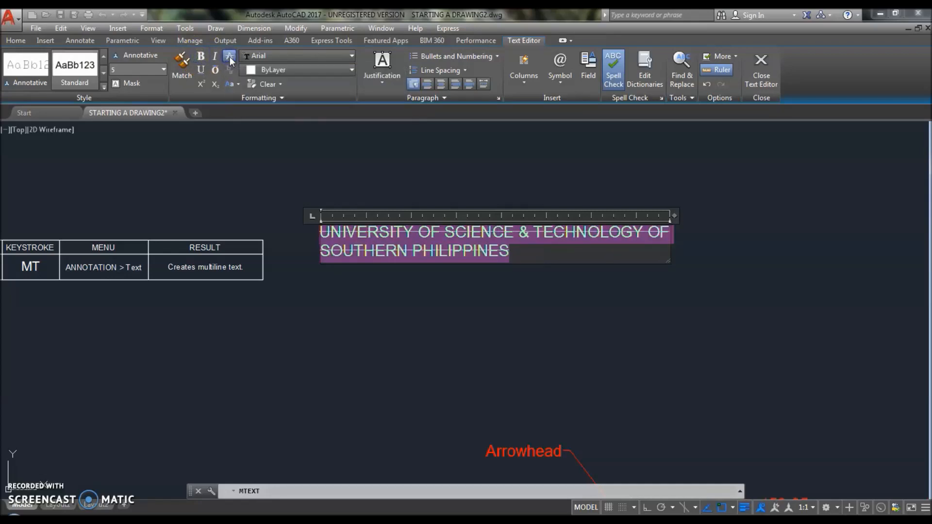
left_click(229, 57)
left_click(200, 71)
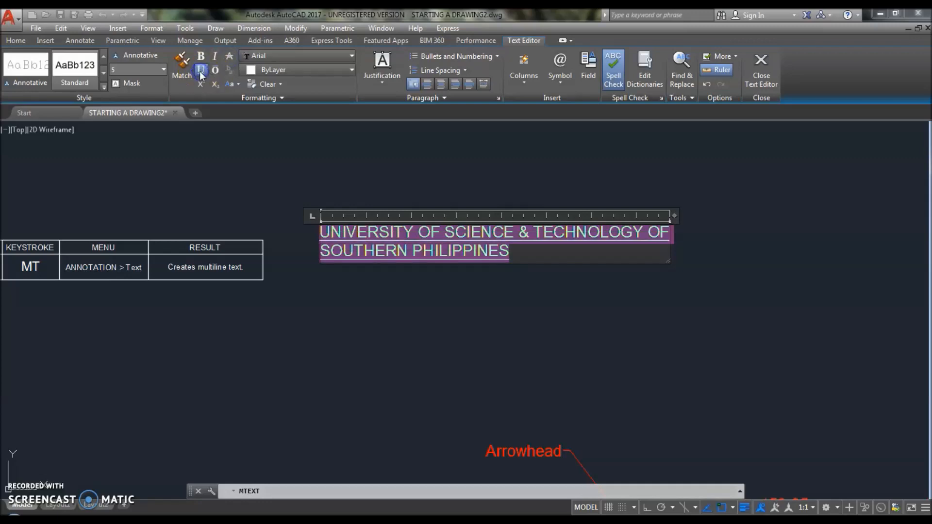
left_click(201, 73)
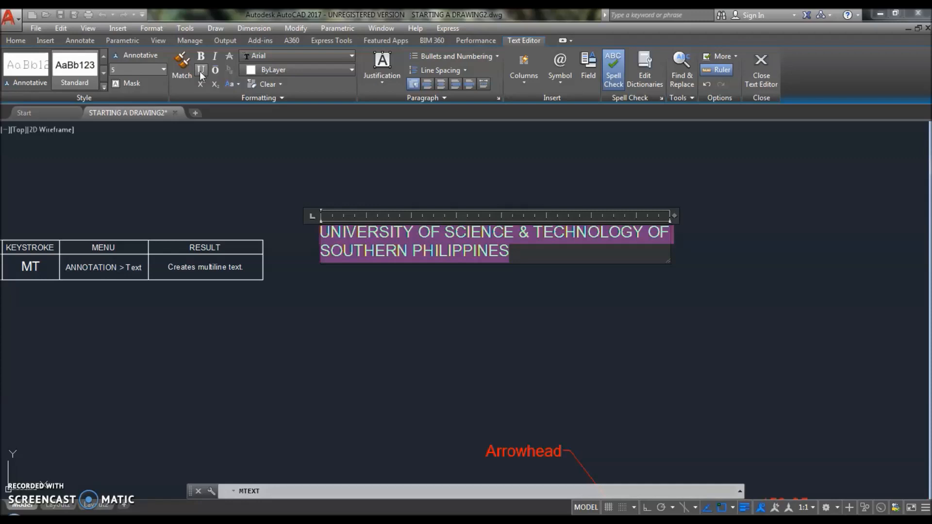
Make the selected university text bold and centre-aligned in Arial, and finish the multiline text.
left_click(202, 56)
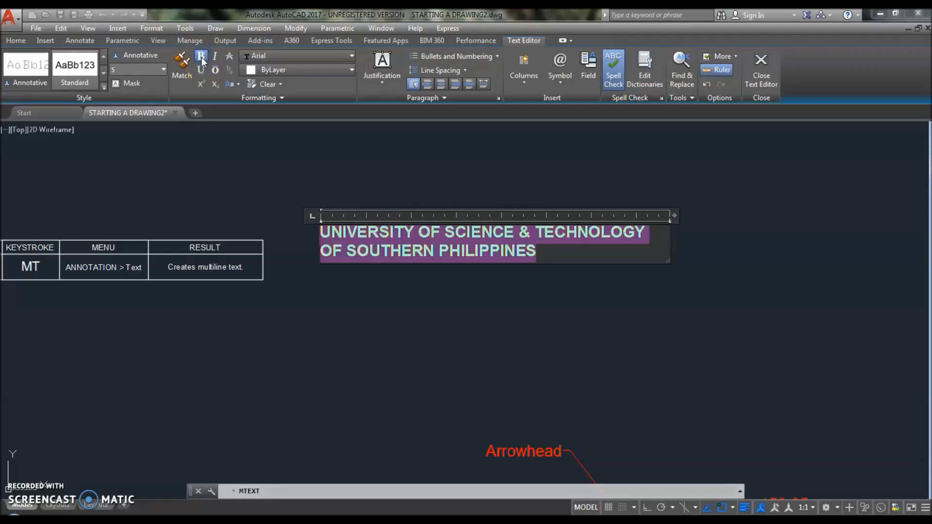
left_click(333, 57)
left_click(340, 56)
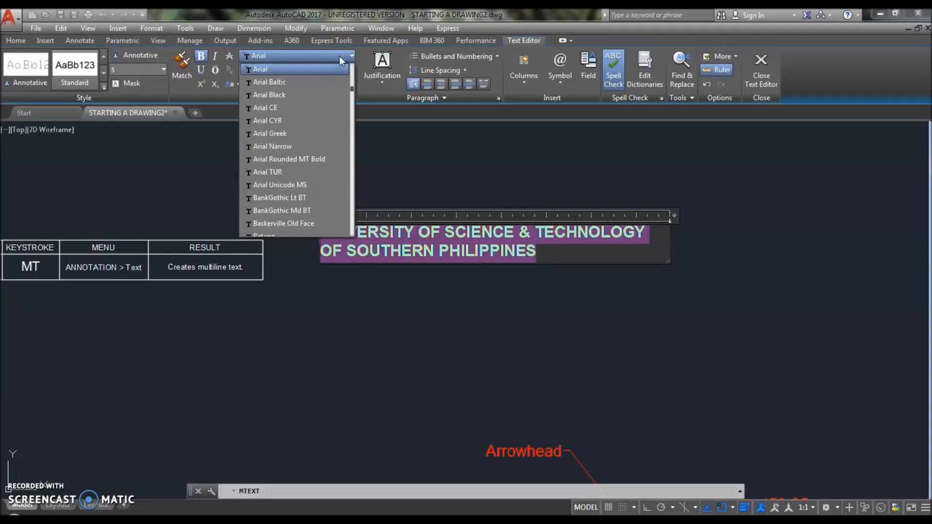
left_click(340, 57)
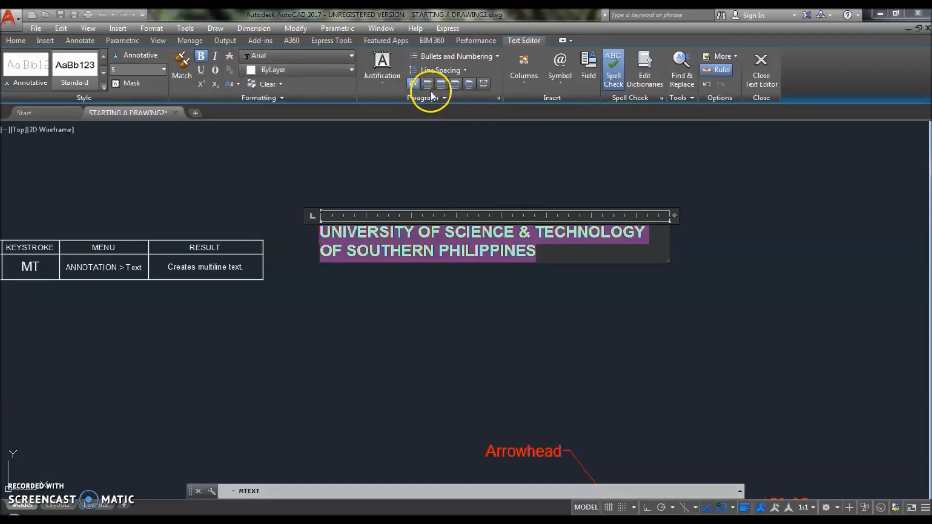
left_click(442, 84)
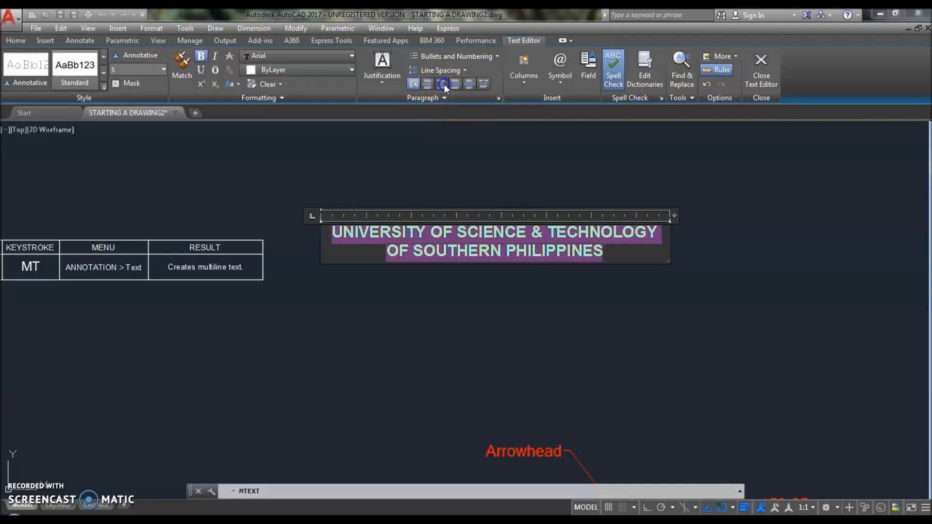
left_click(558, 238)
left_click(595, 252)
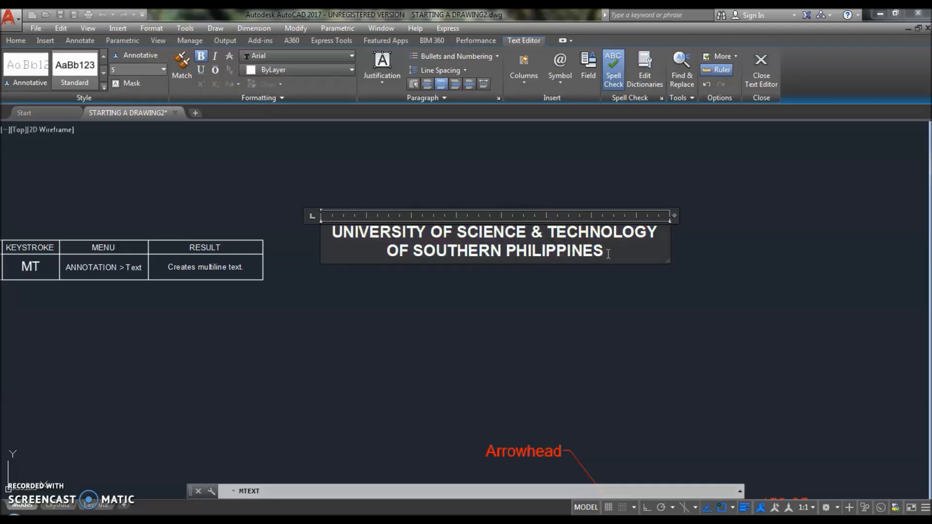
left_click(722, 246)
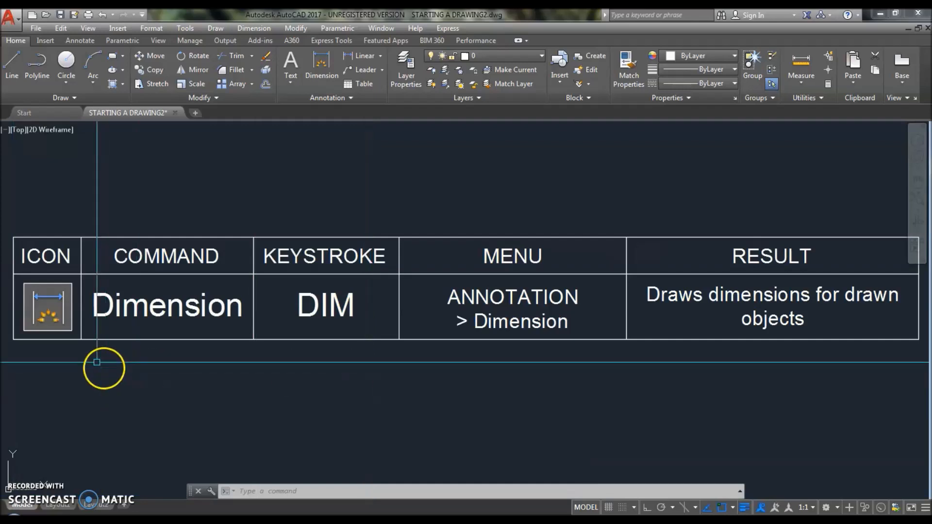
Examine the Dimension reference table's icon, command name, keystroke, menu path and result description.
scroll(16, 308, "up", 10)
scroll(305, 275, "down", 2)
scroll(305, 274, "down", 2)
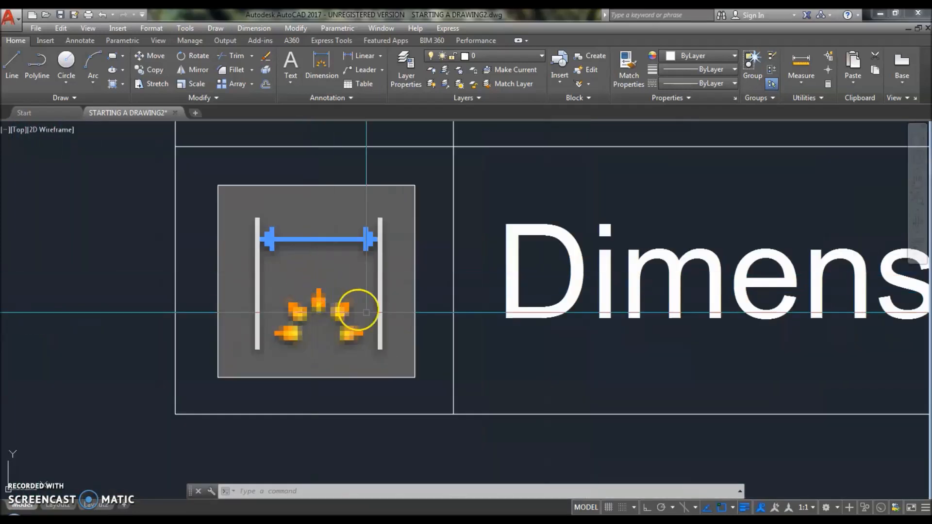
scroll(314, 343, "down", 2)
middle_click_drag(445, 373, 442, 372)
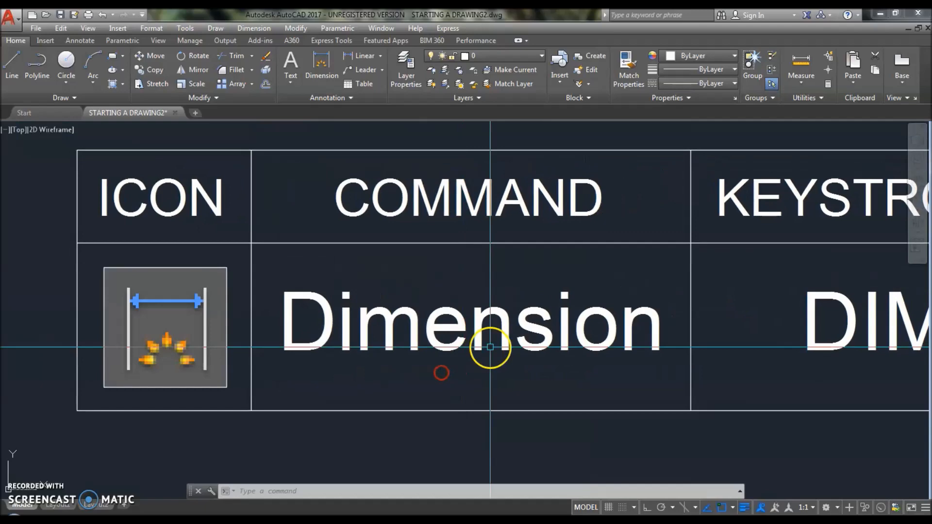
mouse_move(786, 376)
middle_mouse_down()
mouse_move(558, 375)
mouse_move(367, 391)
middle_mouse_up()
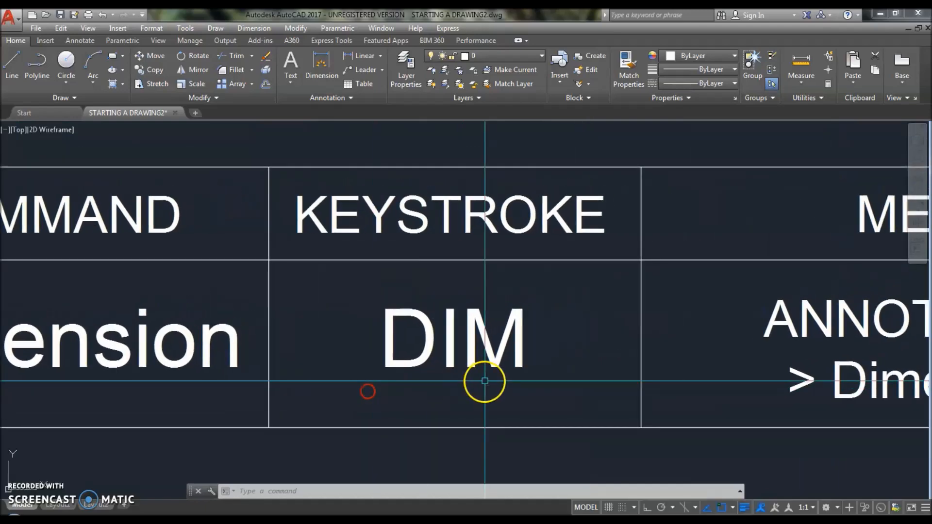
mouse_move(724, 347)
middle_mouse_down()
mouse_move(340, 356)
mouse_move(228, 349)
middle_mouse_up()
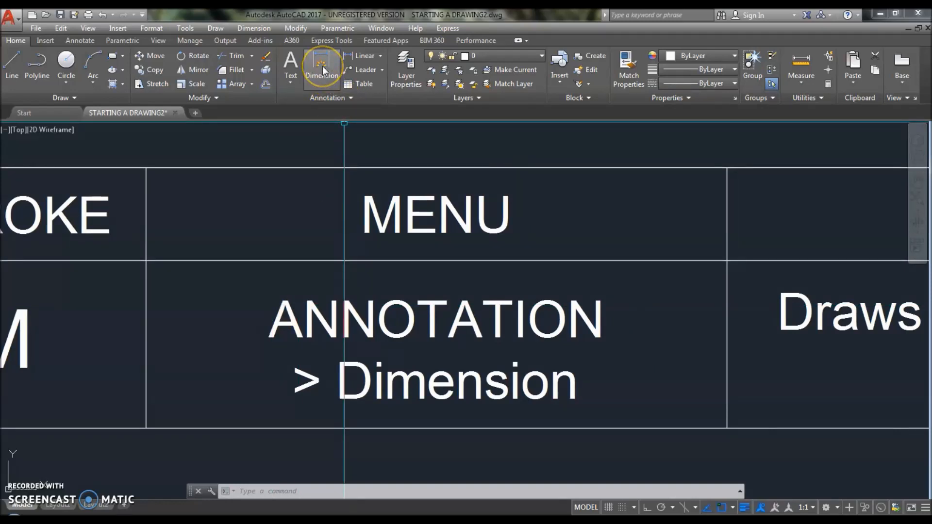
scroll(306, 243, "down", 4)
scroll(535, 240, "up", 3)
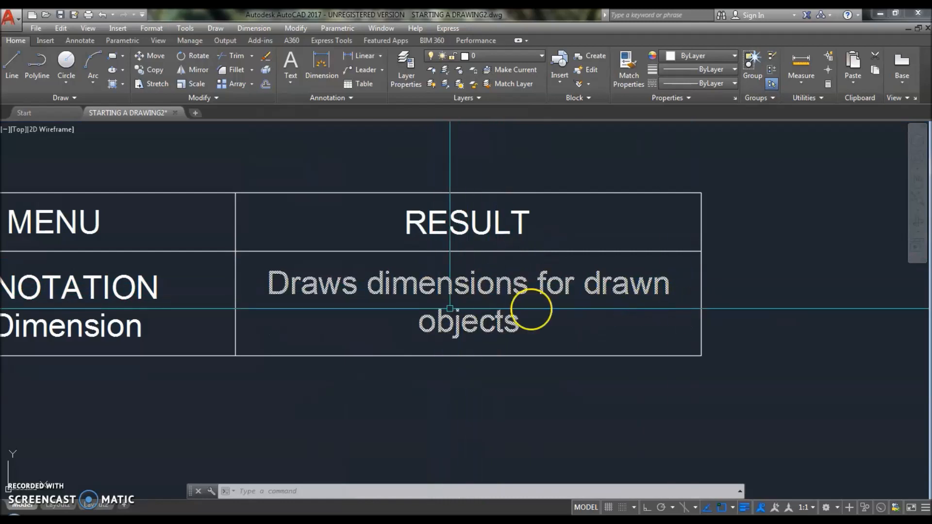
scroll(409, 294, "down", 4)
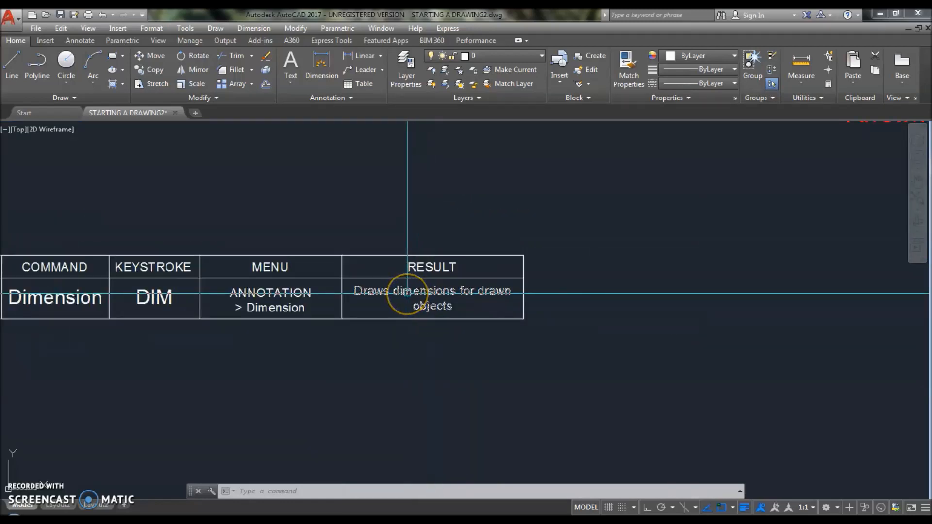
mouse_move(337, 307)
middle_mouse_down()
mouse_move(478, 293)
mouse_move(615, 296)
mouse_move(600, 296)
middle_mouse_up()
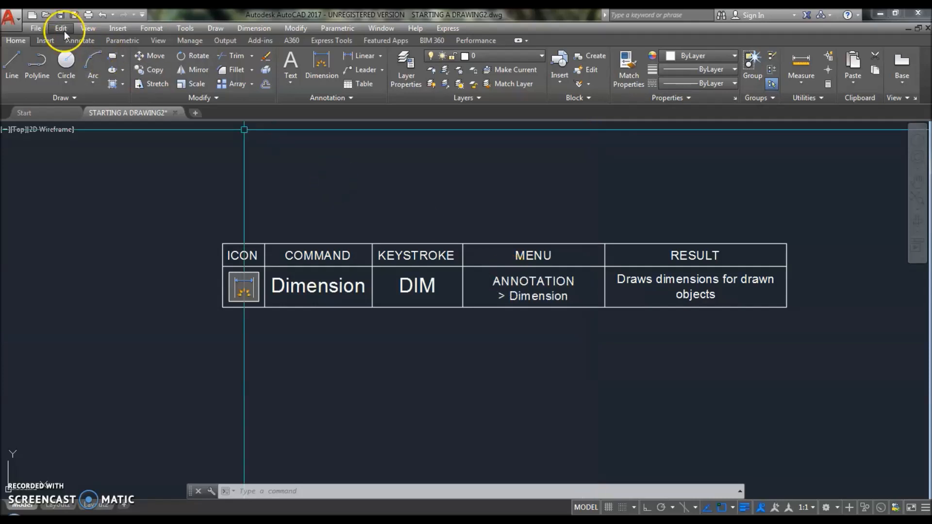
Review the dimension types offered by the annotation tools, from Linear, Aligned and Angular to Arc Length, Jogged and Ordinate.
left_click(89, 40)
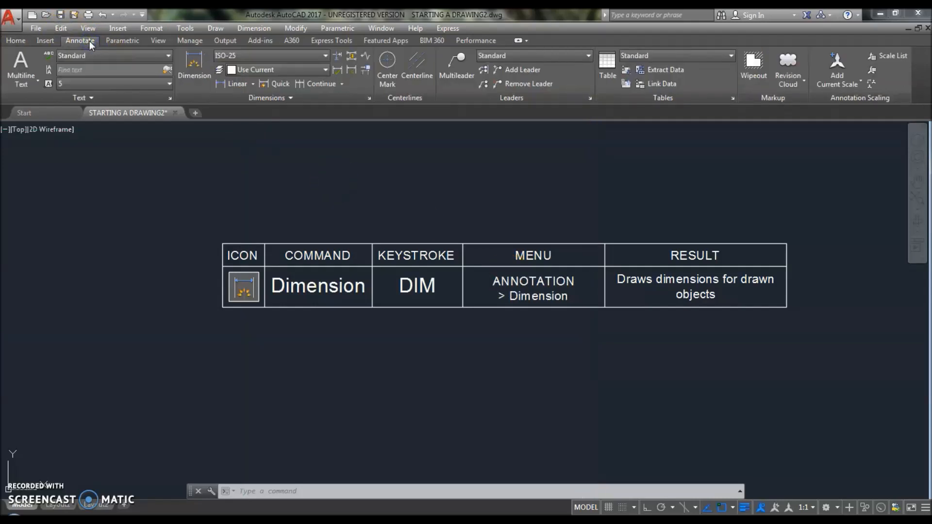
left_click(253, 84)
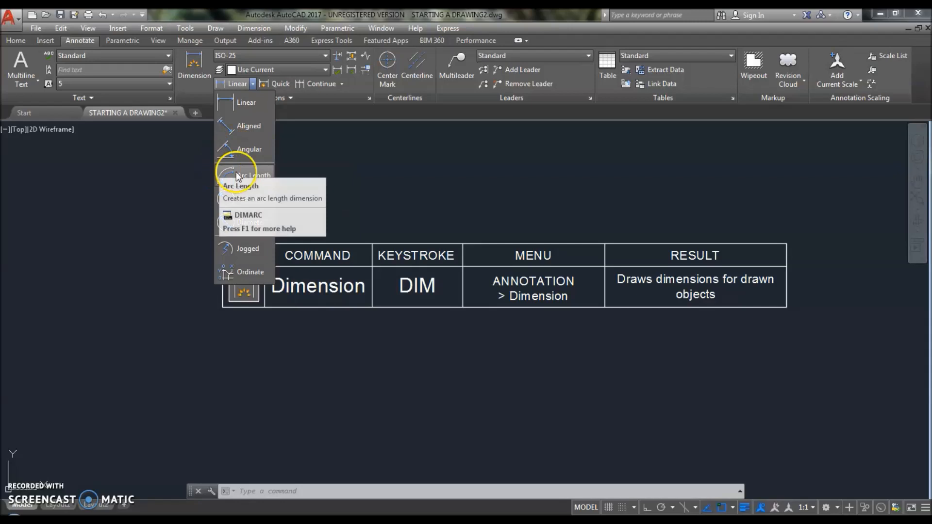
left_click(348, 178)
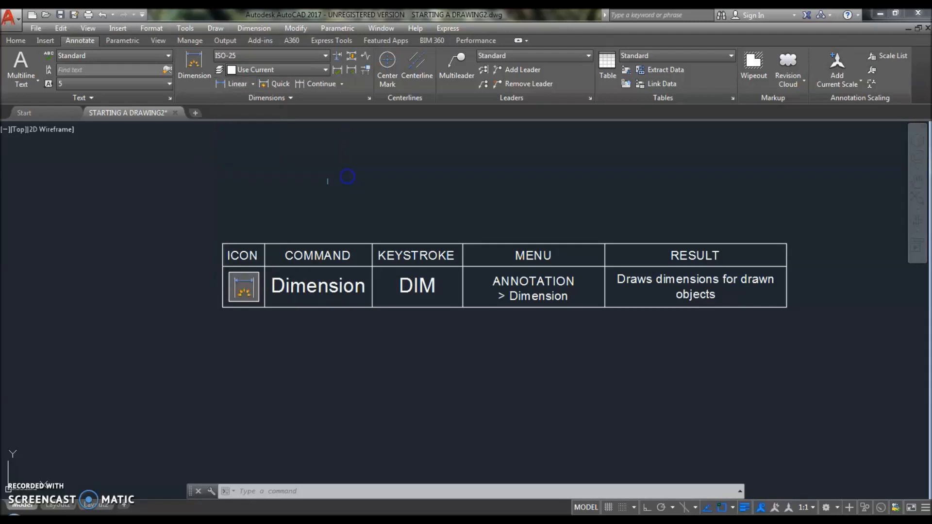
Examine the labelled sample dimension beside the reference table, looking closely at its arrowhead.
scroll(219, 214, "down", 4)
middle_click_drag(599, 217, 288, 215)
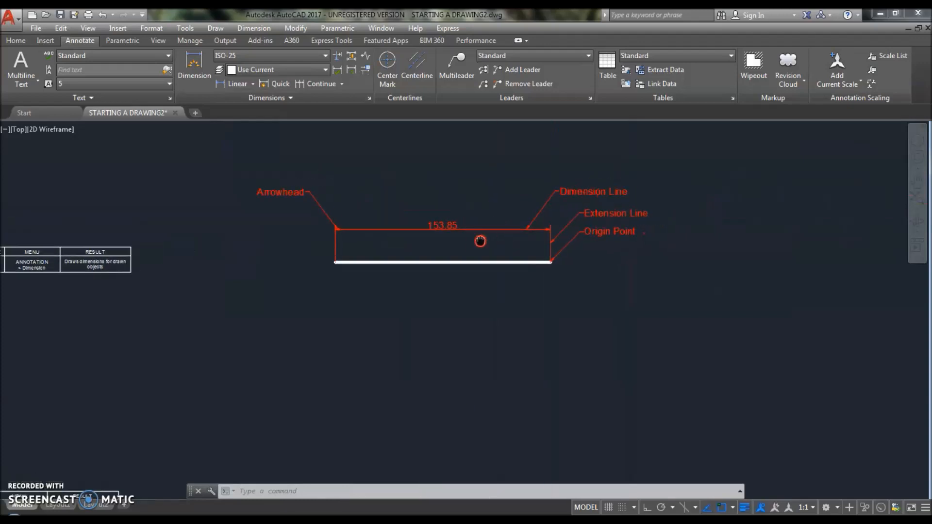
scroll(491, 202, "up", 2)
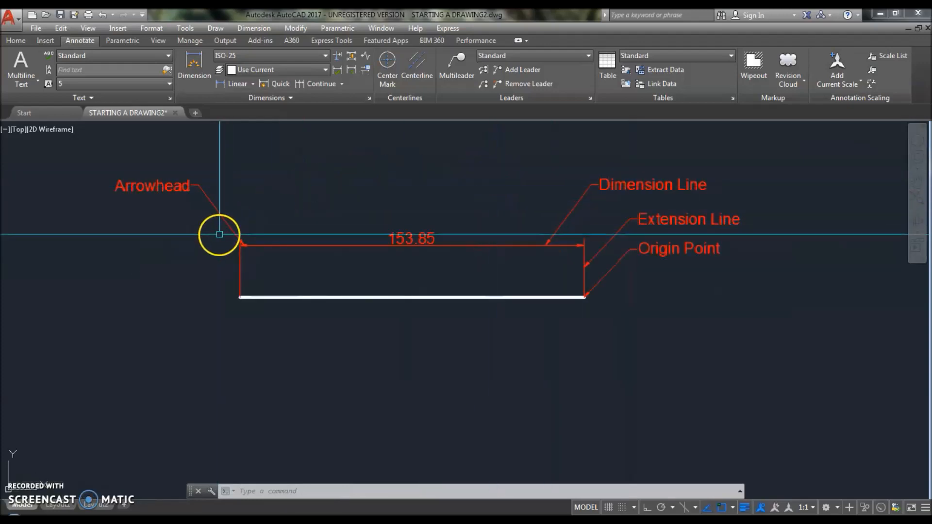
scroll(235, 243, "up", 5)
scroll(272, 218, "down", 2)
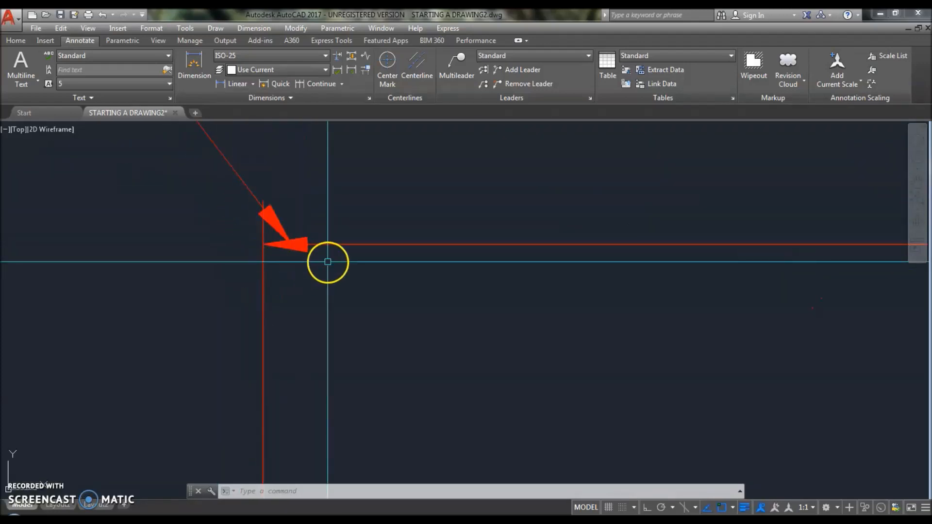
scroll(310, 253, "down", 5)
Examine the sample dimension's dimension line, extension line and origin point.
middle_click_drag(527, 173, 318, 235)
middle_click_drag(388, 283, 419, 267)
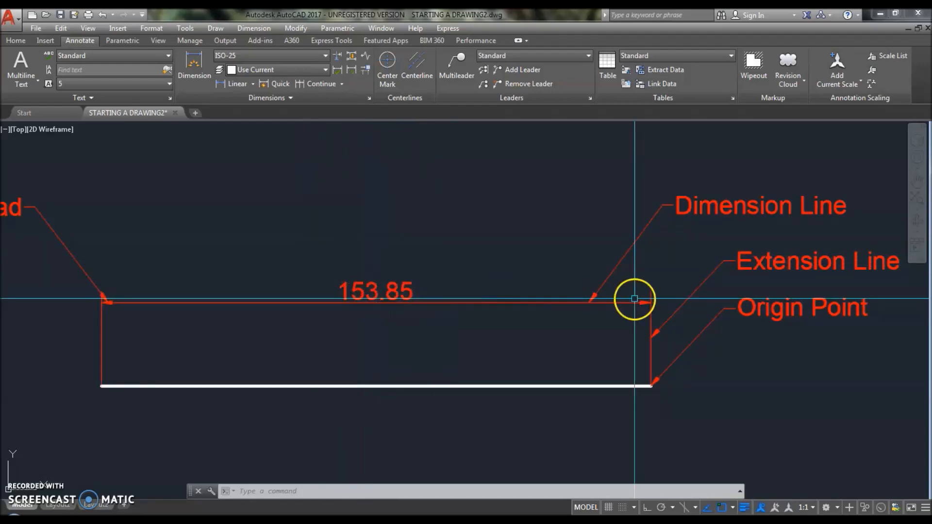
middle_click_drag(636, 298, 425, 299)
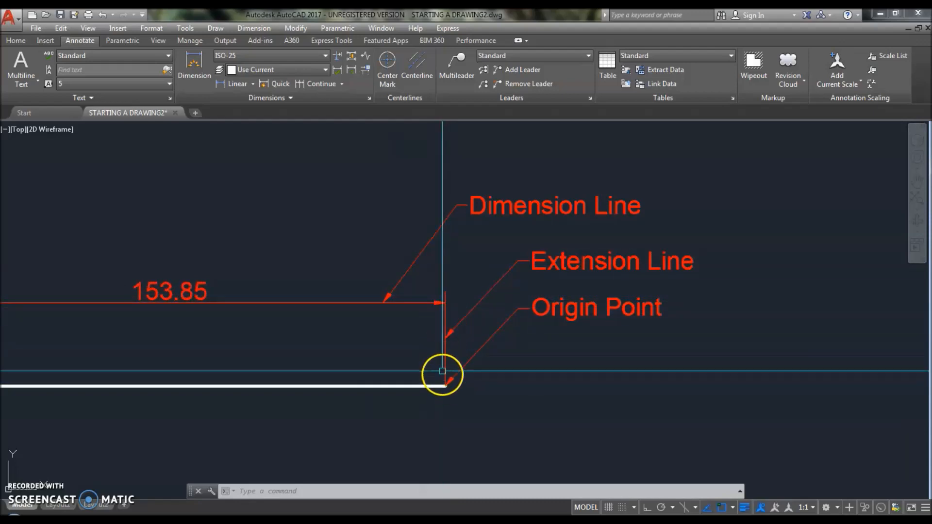
scroll(445, 386, "up", 6)
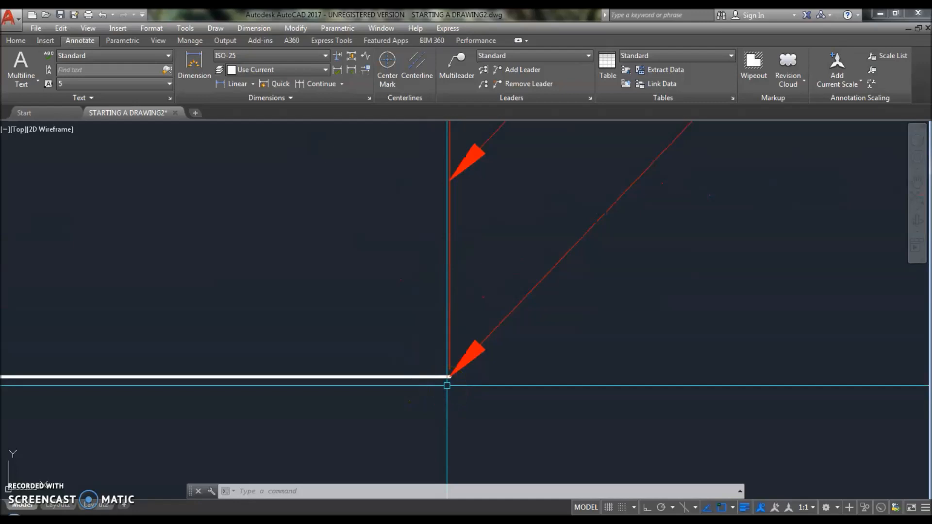
scroll(446, 386, "down", 6)
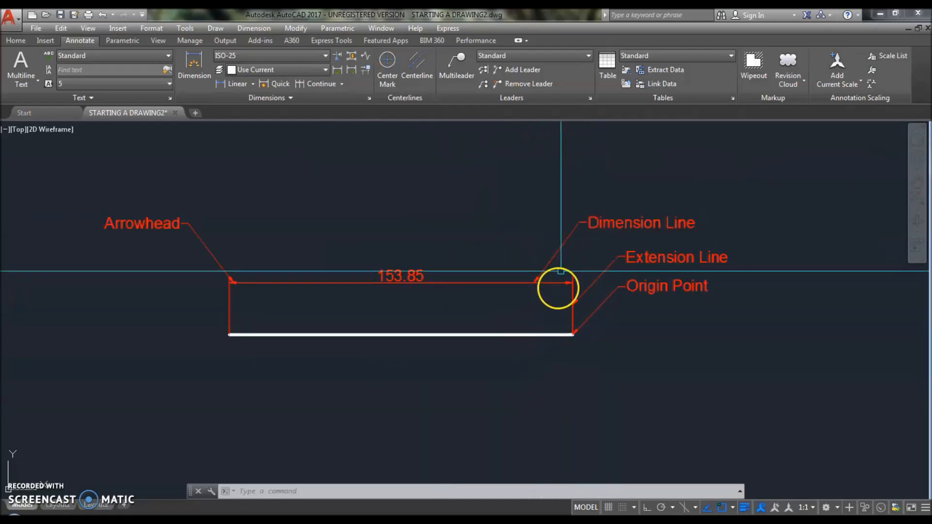
scroll(561, 272, "down", 2)
scroll(481, 271, "down", 2)
scroll(560, 342, "up", 2)
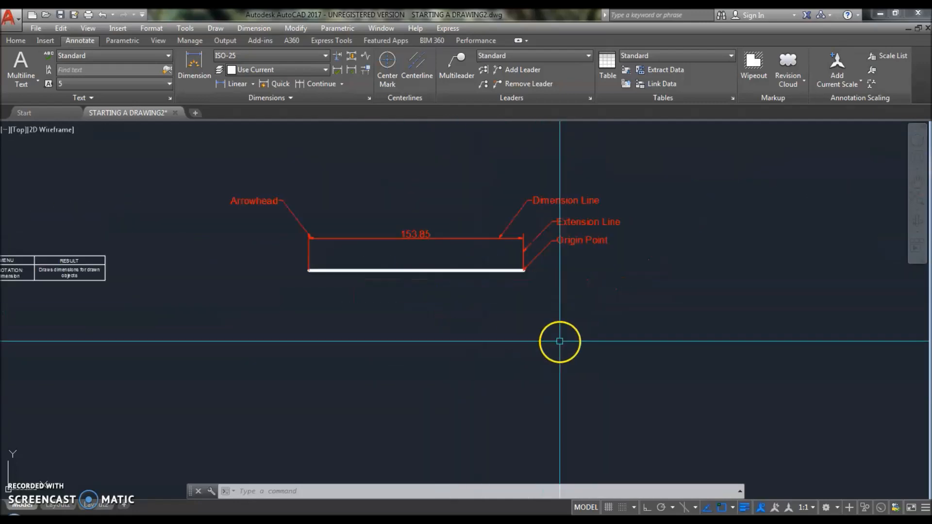
middle_click_drag(496, 299, 483, 318)
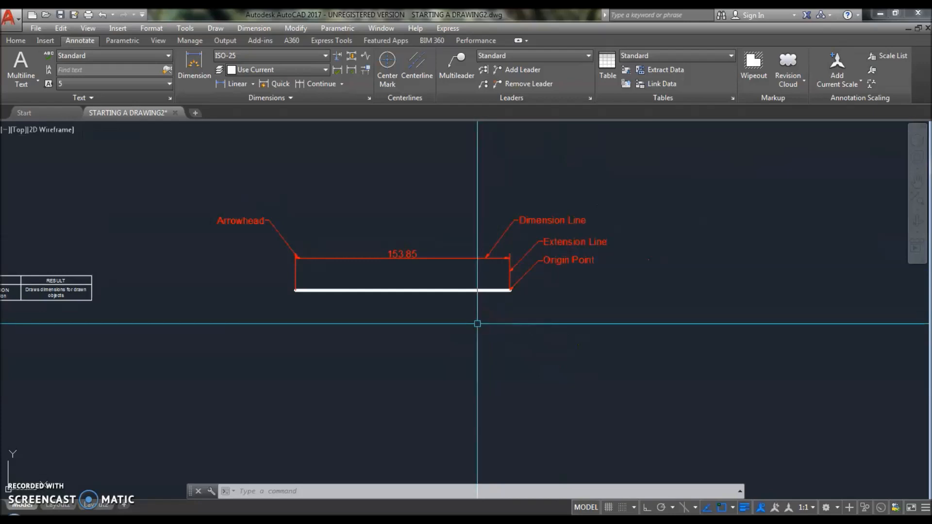
Dimension the full height of the Dimension reference table along its RESULT column edge, placing the dimension line outside the table.
key("Return")
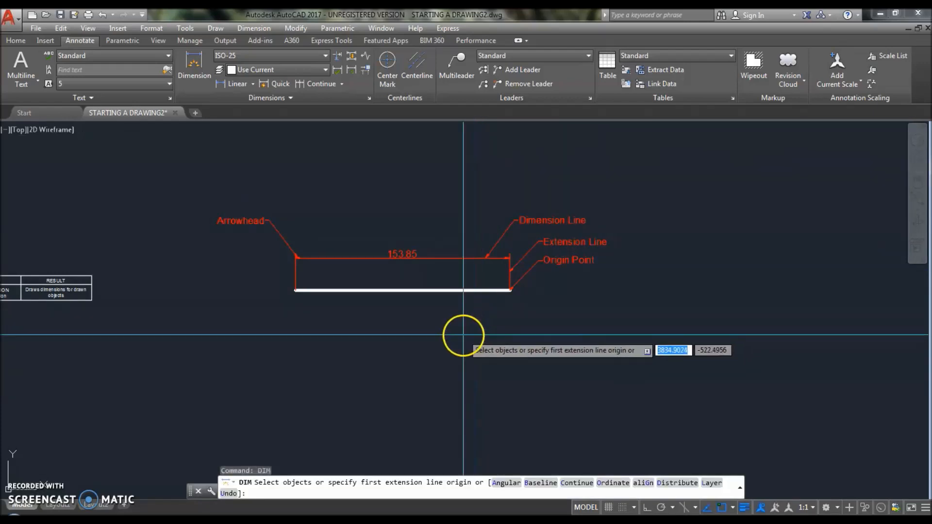
scroll(505, 306, "down", 3)
scroll(383, 306, "up", 3)
scroll(373, 289, "up", 4)
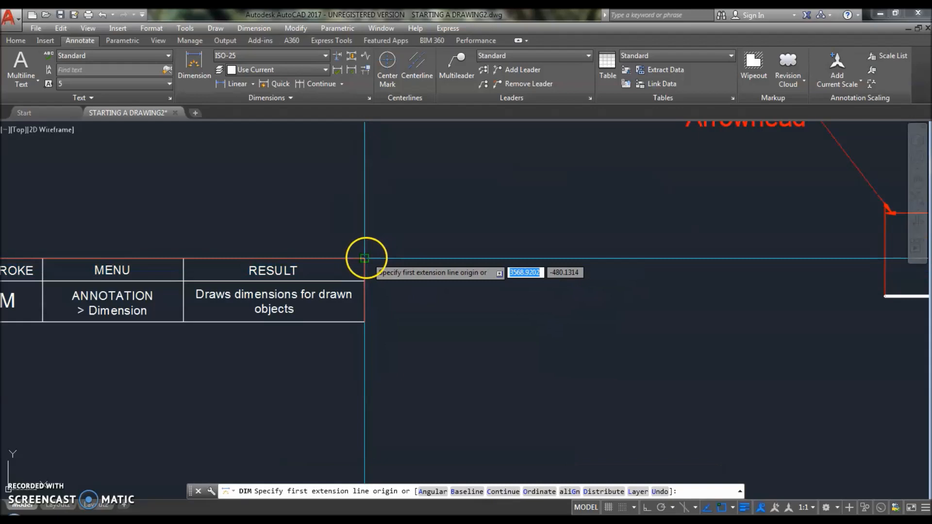
left_click(366, 258)
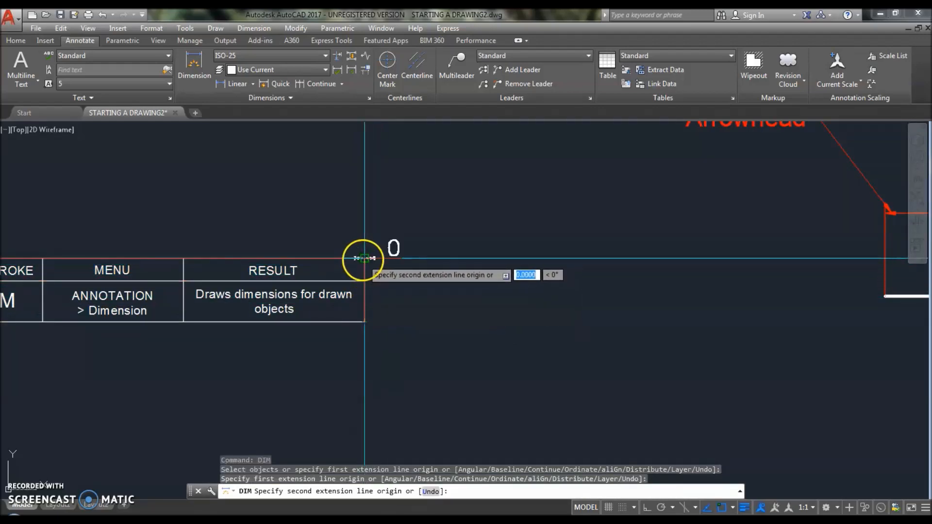
left_click(364, 322)
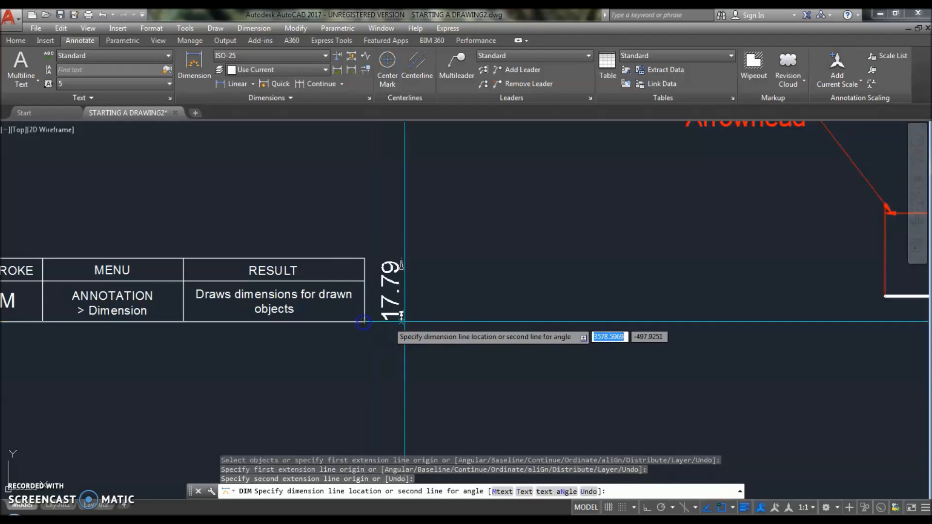
left_click(458, 321)
scroll(410, 382, "up", 2)
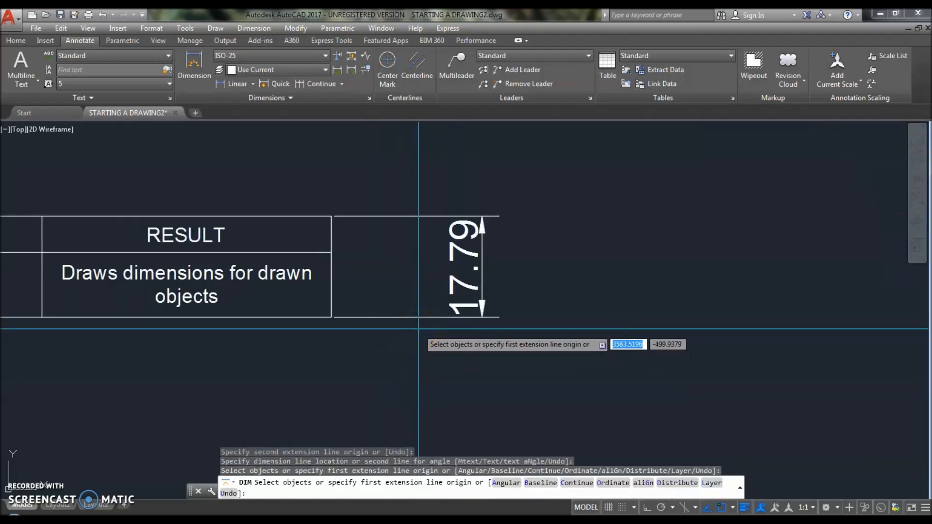
scroll(418, 330, "down", 2)
key("Return")
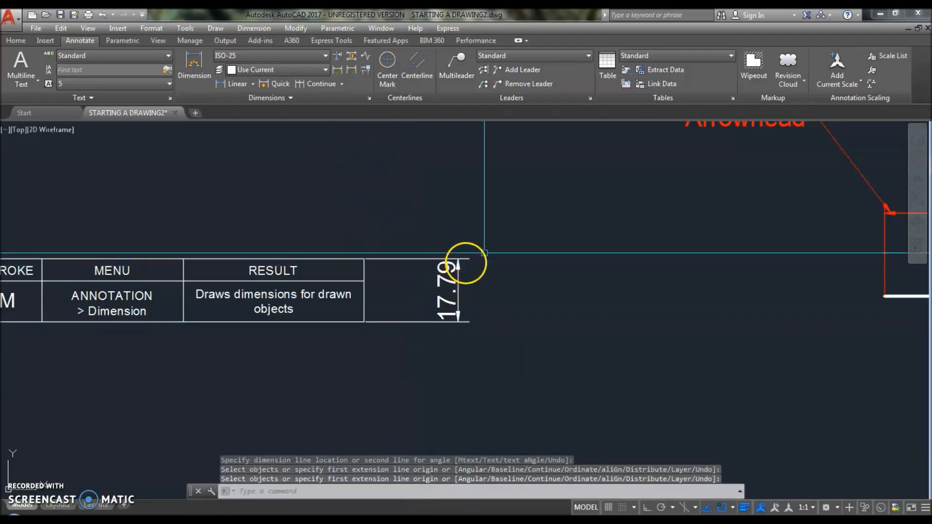
Select the new table height dimension and open the ISO-25 dimension style for modification.
left_click(515, 233)
left_click(430, 326)
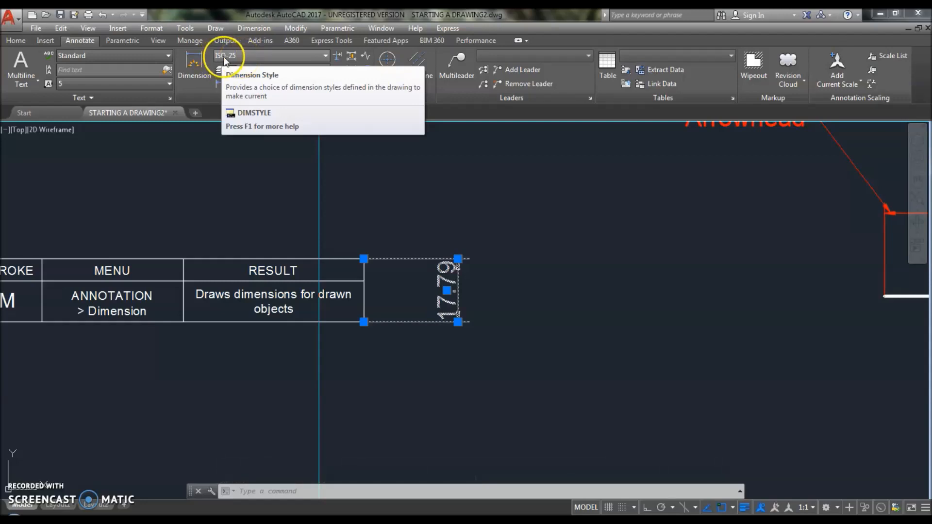
left_click(325, 55)
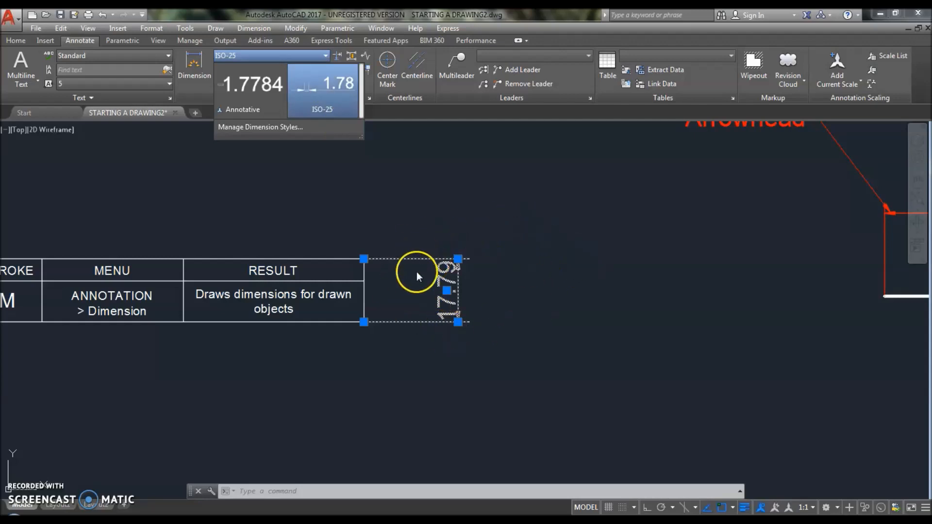
left_click(294, 128)
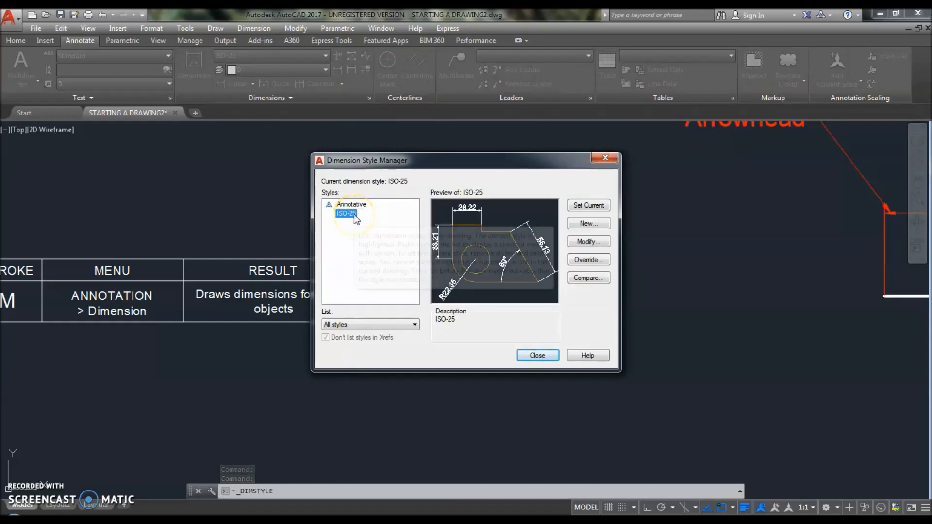
left_click(589, 242)
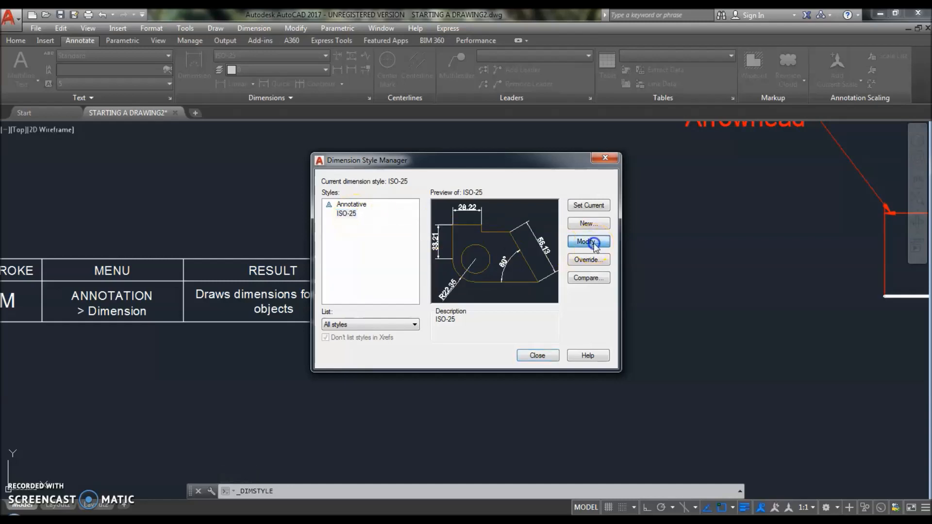
Review the style's dimension line color, linetype and lineweight choices and its extension line color choices.
left_click(315, 137)
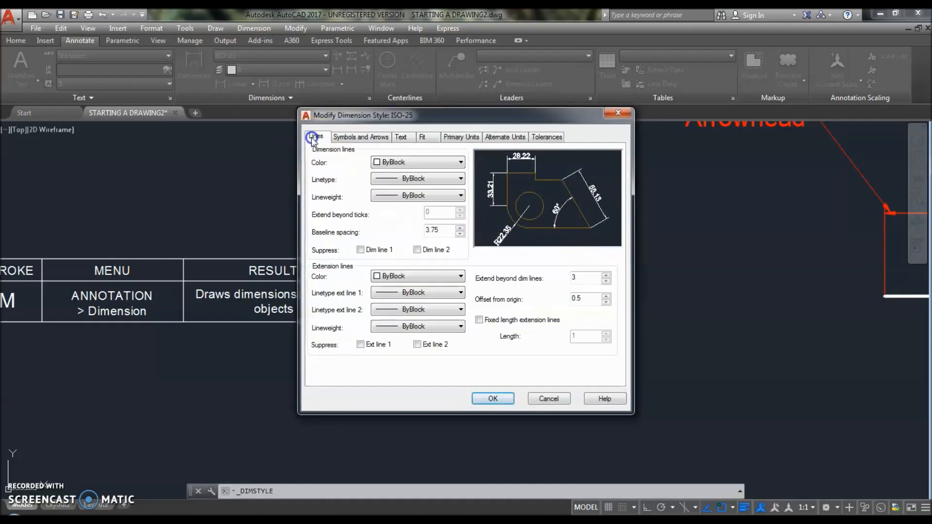
left_click(410, 163)
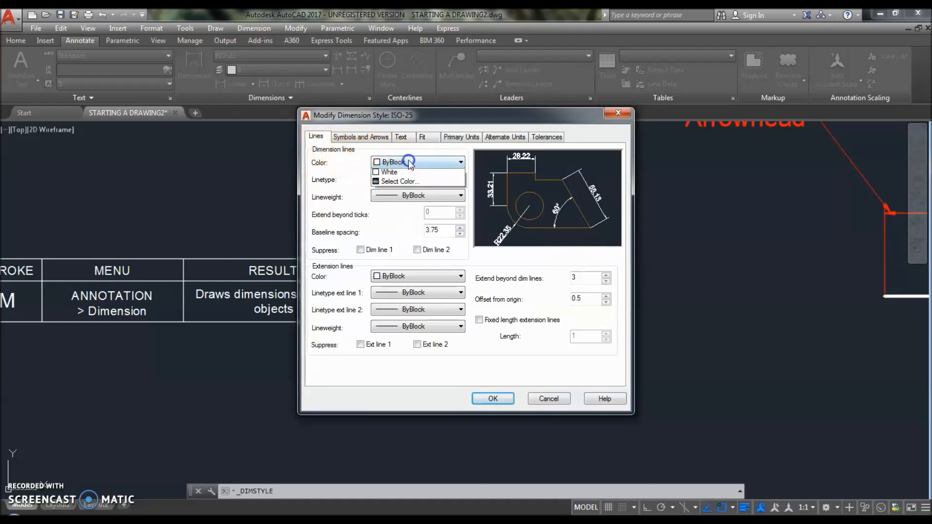
left_click(409, 162)
left_click(430, 180)
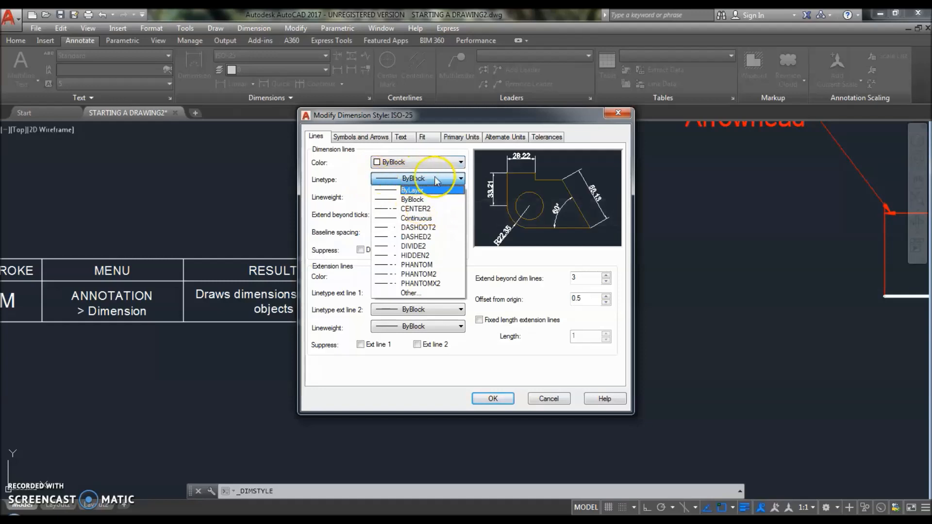
left_click(423, 199)
left_click(447, 194)
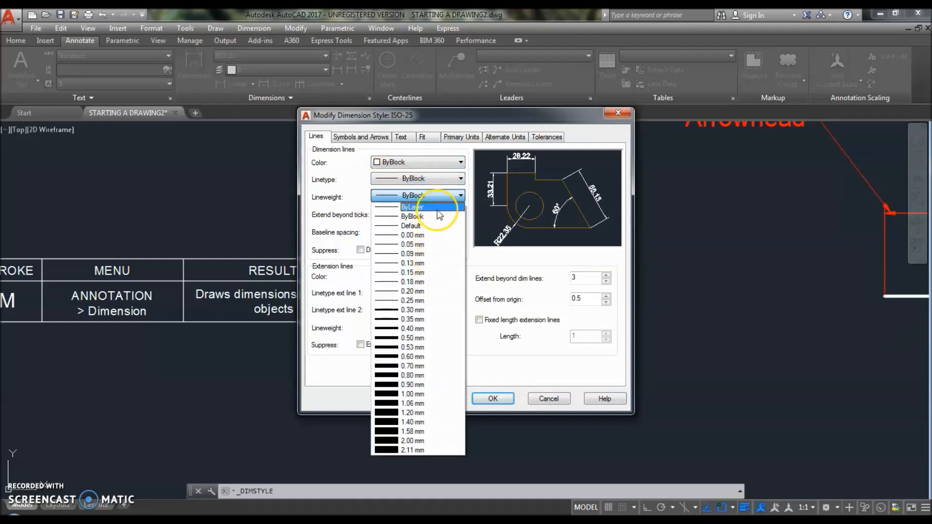
left_click(445, 195)
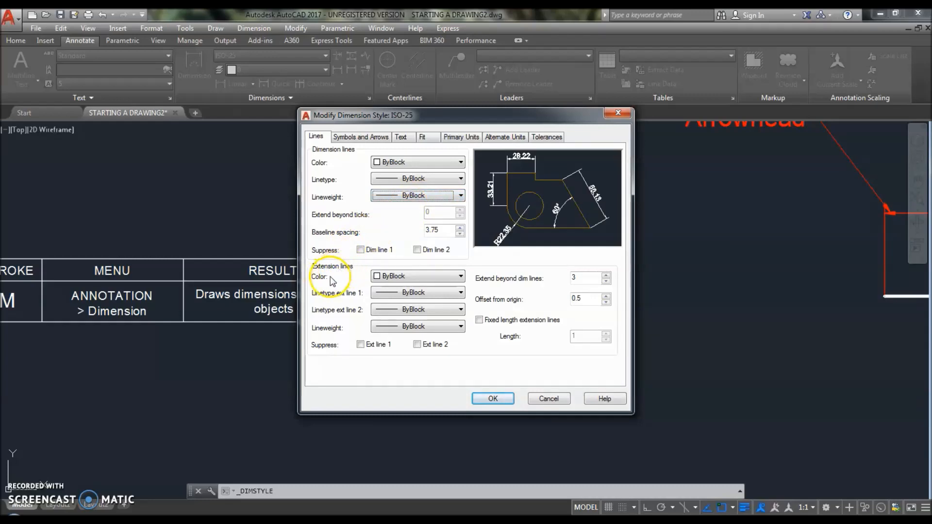
left_click(412, 280)
left_click(413, 278)
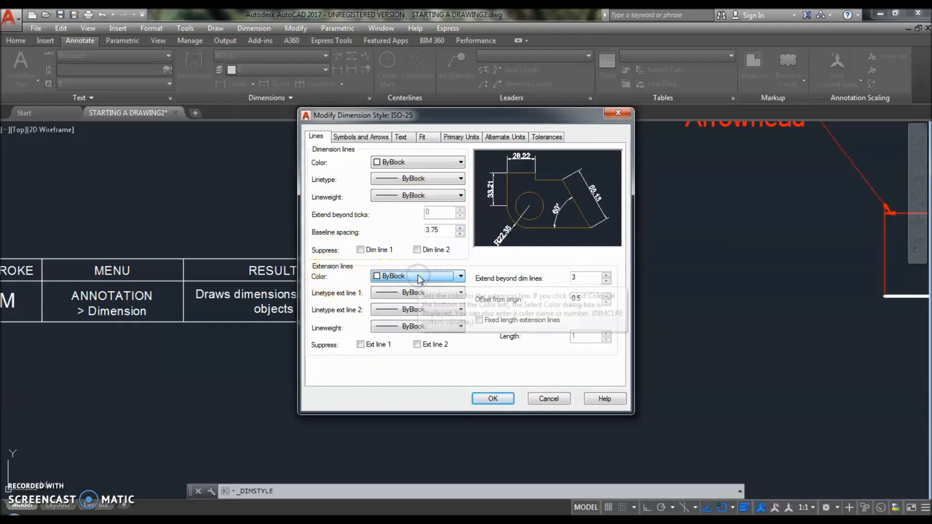
left_click(432, 277)
left_click(433, 279)
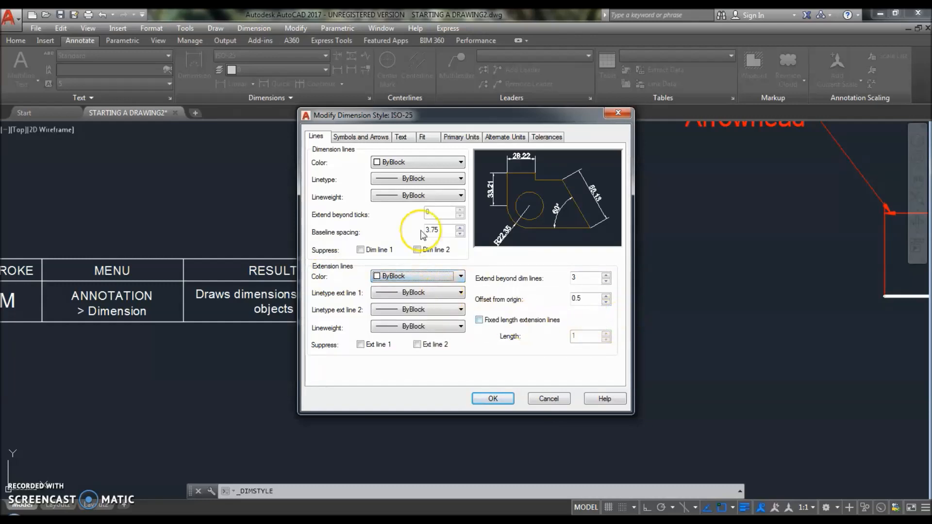
Review the style's available arrowhead types and the arrow size setting.
left_click(373, 142)
left_click(377, 172)
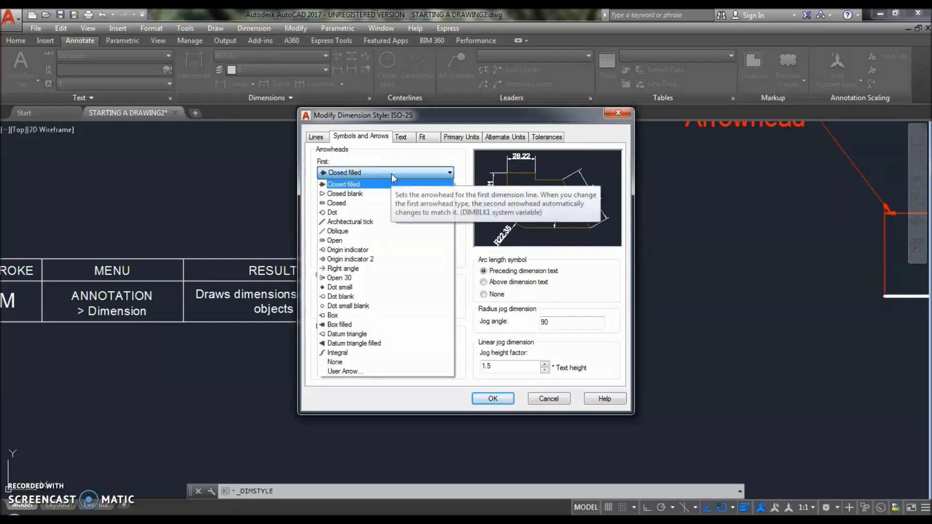
left_click(329, 226)
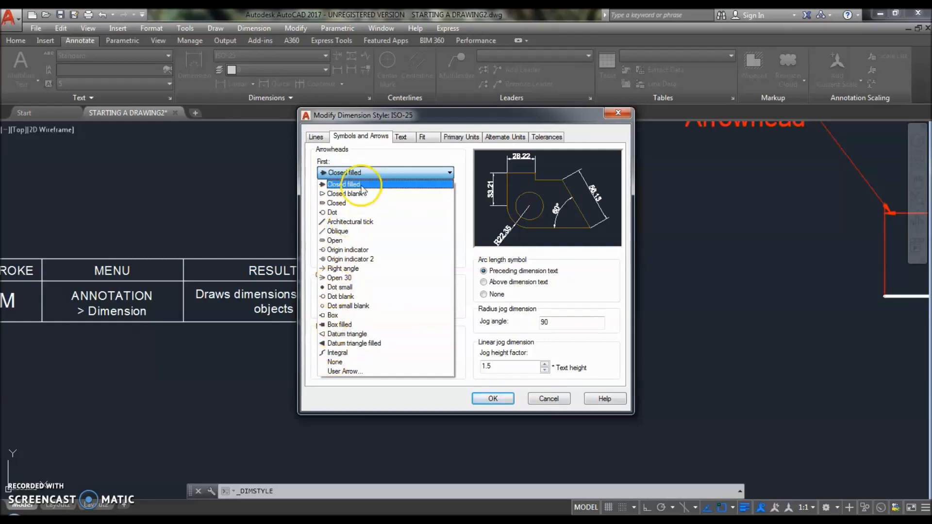
left_click(440, 157)
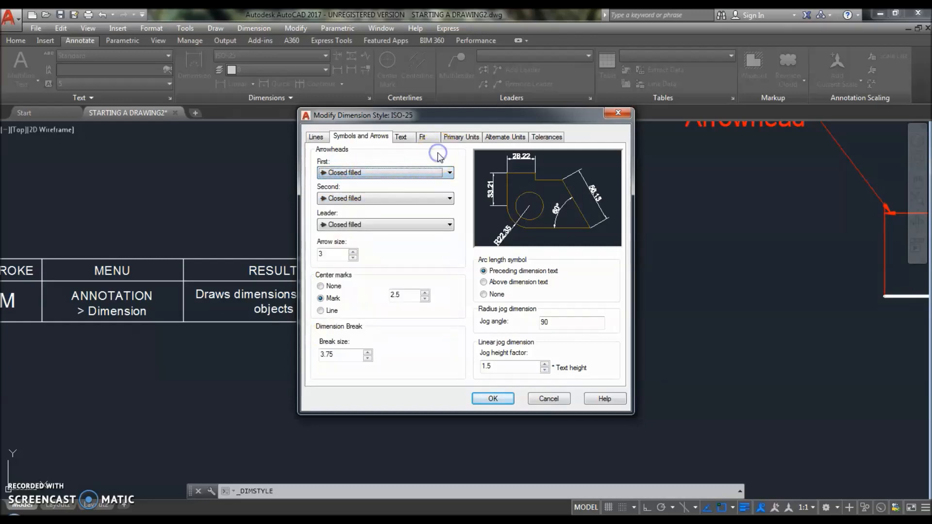
left_click(331, 254)
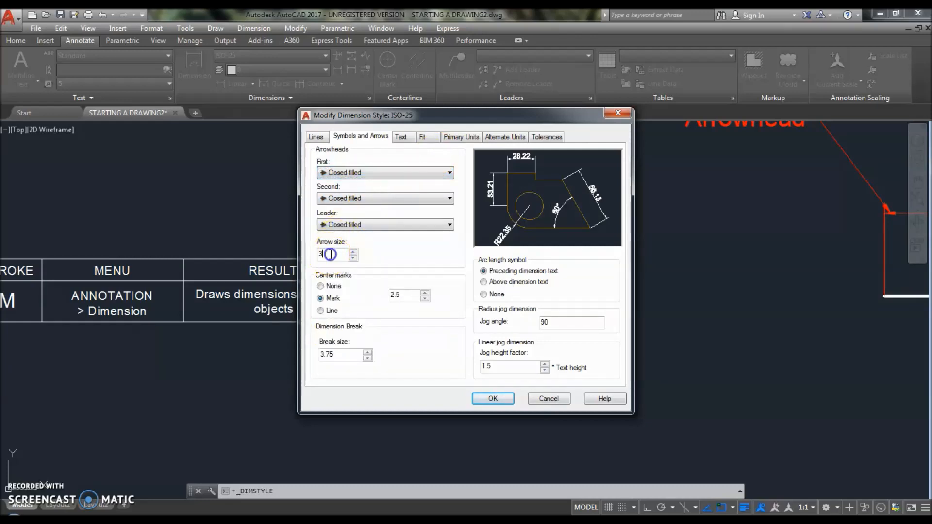
left_click(393, 255)
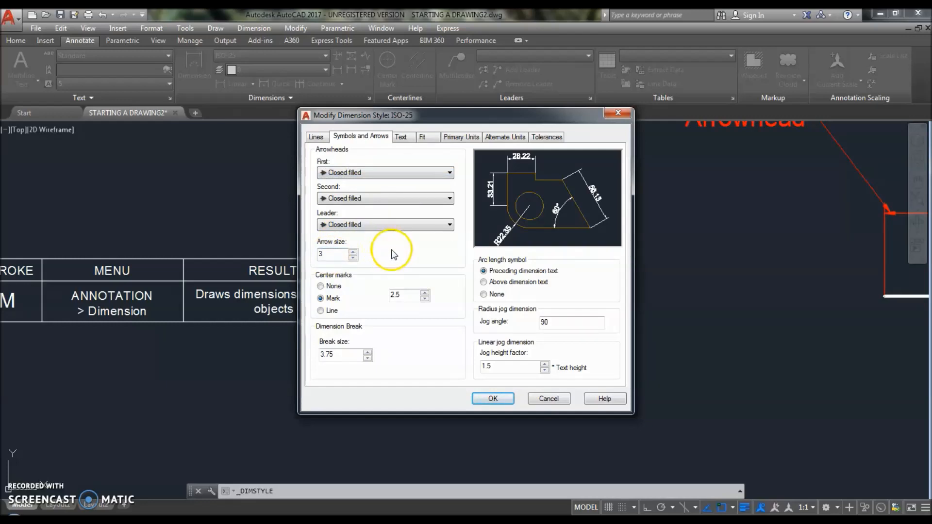
Open the Standard text style from the dimension text settings and review its font choices and height.
left_click(401, 137)
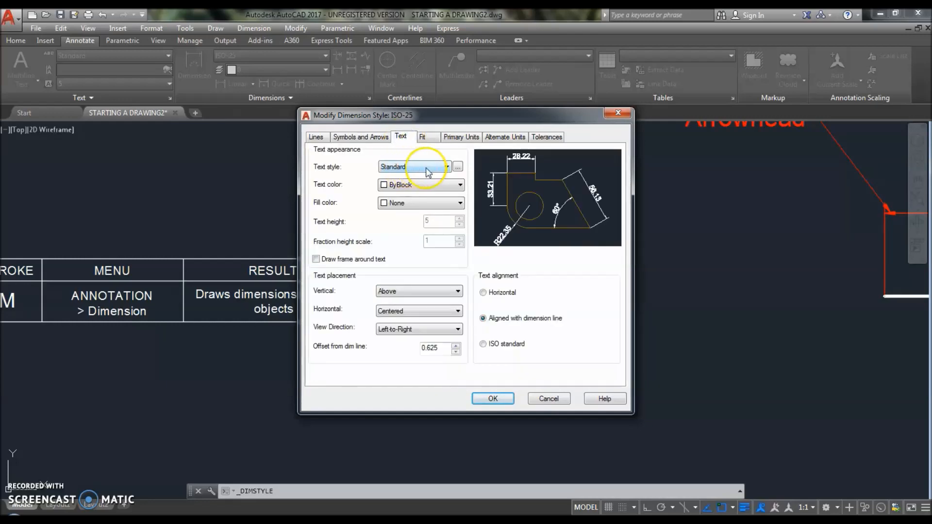
left_click(458, 168)
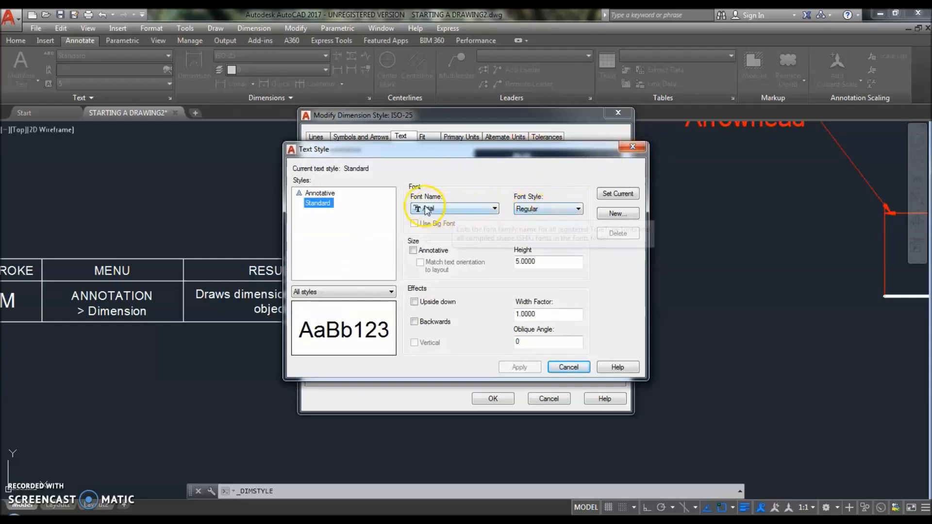
left_click(454, 208)
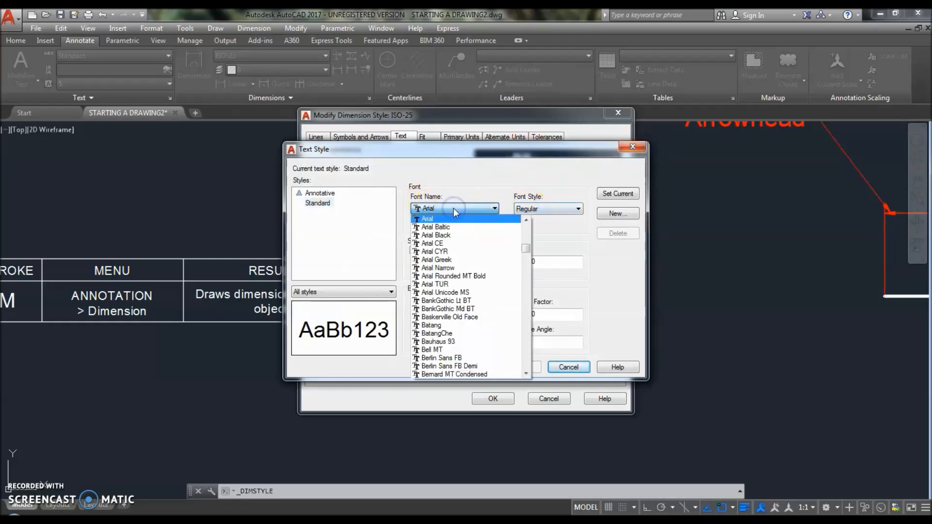
left_click(453, 208)
left_click(522, 264)
left_click(525, 264)
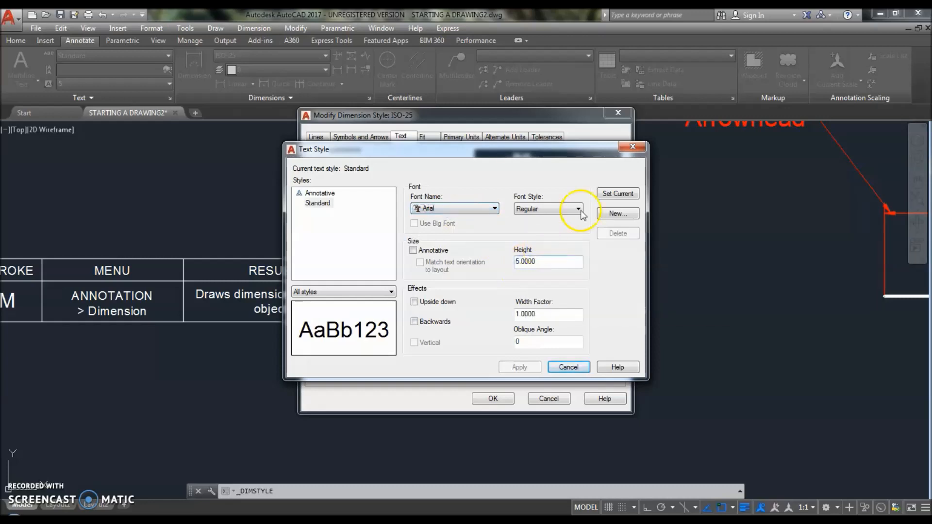
Close the text style settings, try the Centered vertical text placement in the dimension style, and return it to Above.
left_click(632, 147)
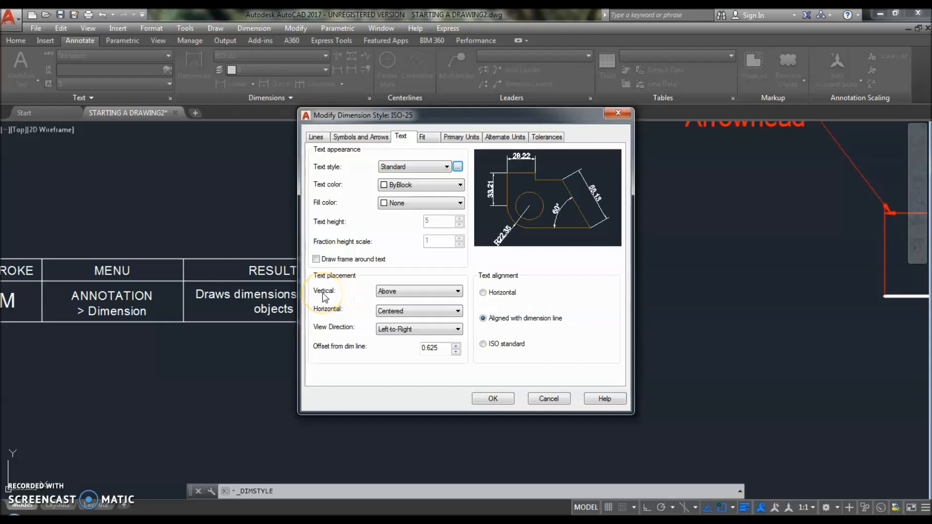
left_click(433, 291)
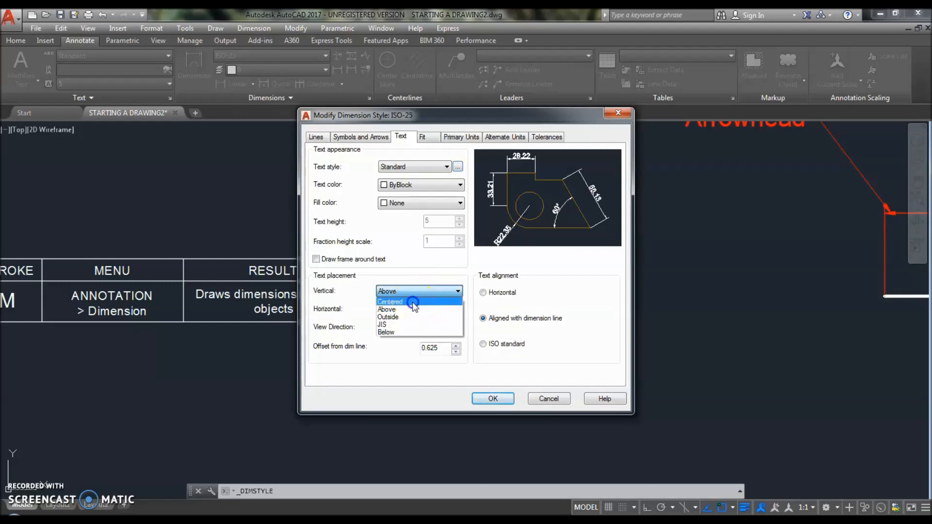
left_click(413, 302)
left_click(415, 291)
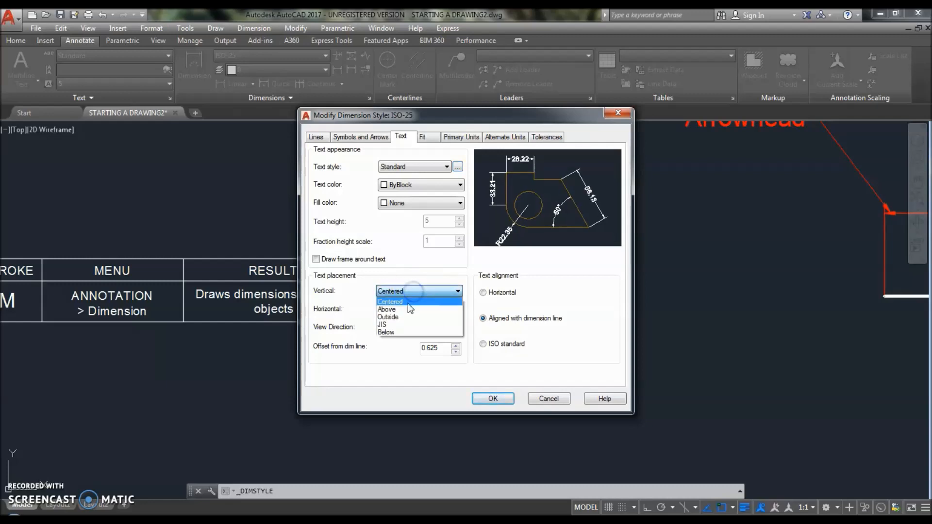
left_click(542, 158)
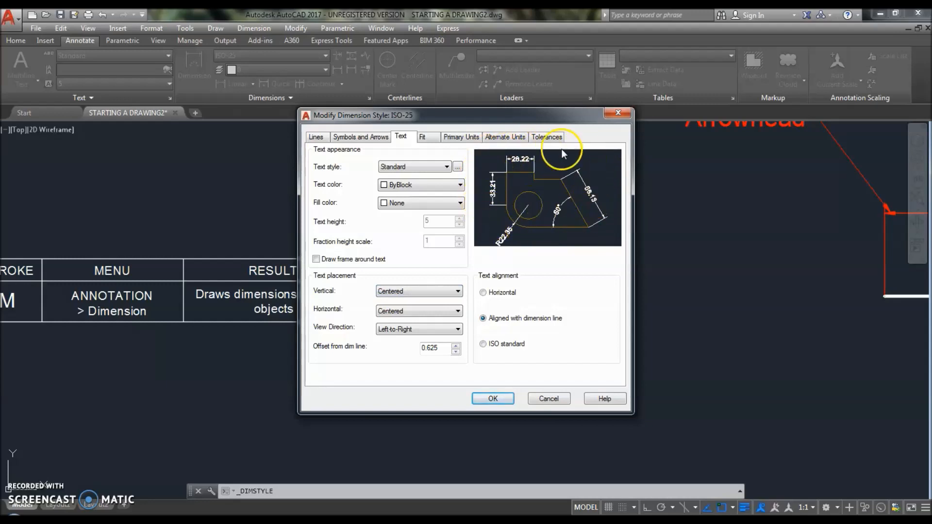
left_click(428, 292)
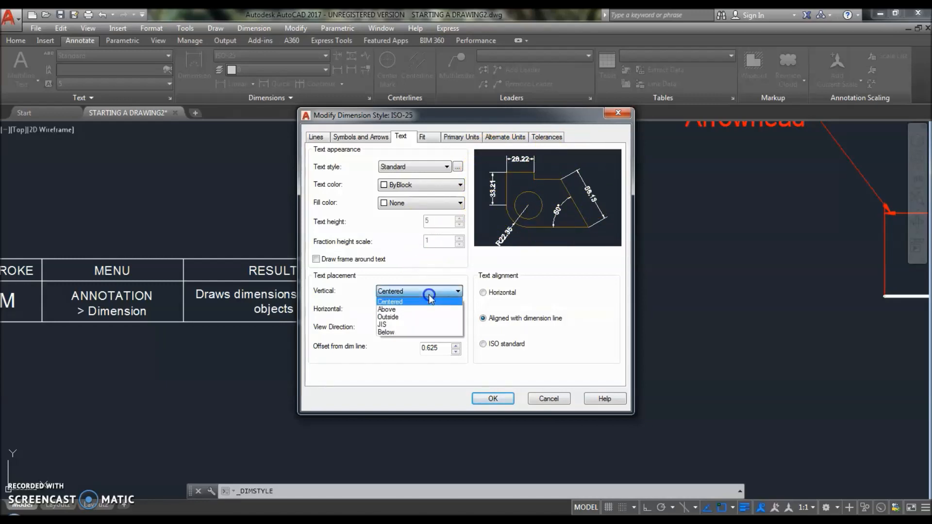
left_click(402, 309)
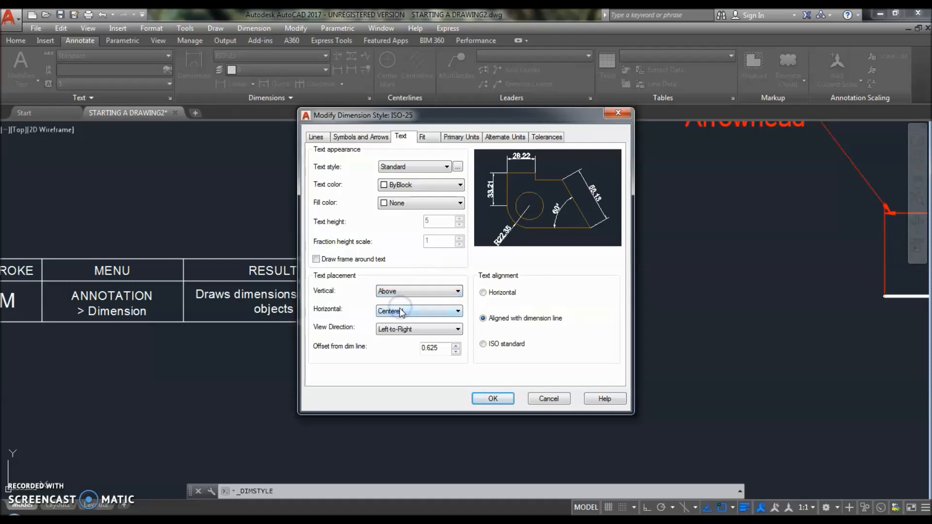
Try Horizontal text alignment, return to Aligned with dimension line, and accept and close the dimension style settings.
left_click(501, 294)
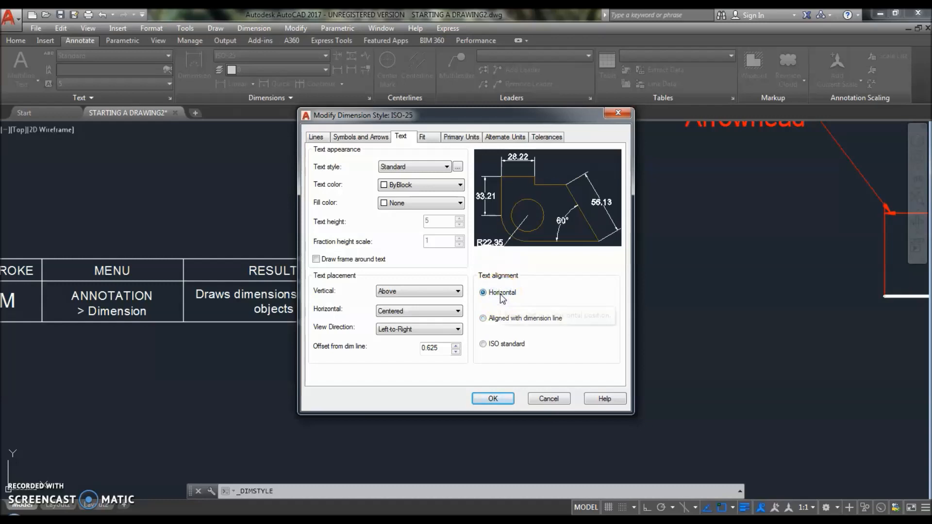
left_click(493, 323)
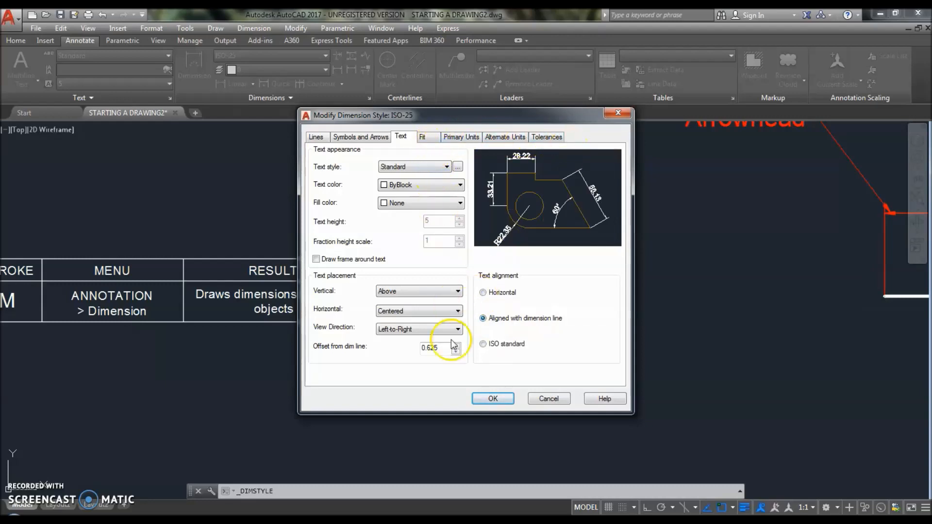
left_click(491, 399)
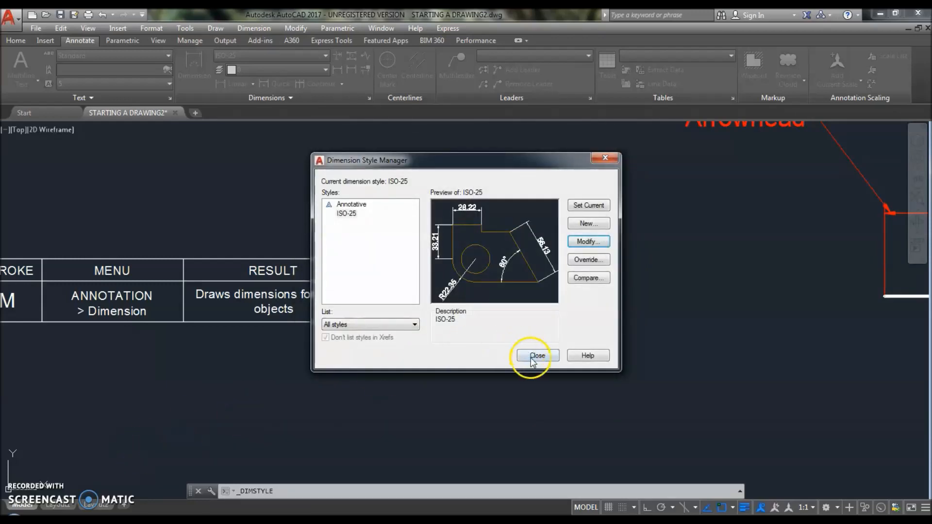
left_click(536, 356)
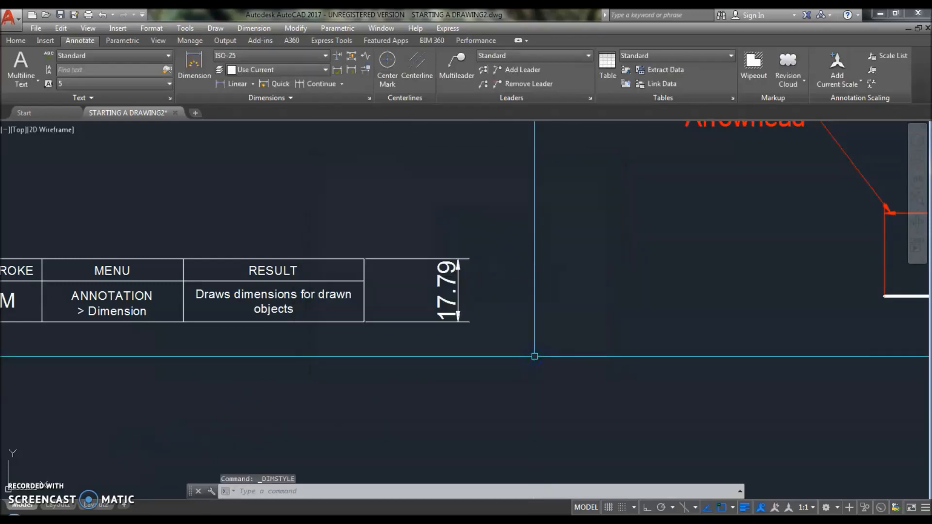
Examine the Hatch reference table's icon, command, keystroke and menu columns.
scroll(359, 335, "down", 4)
middle_click_drag(583, 312, 448, 312)
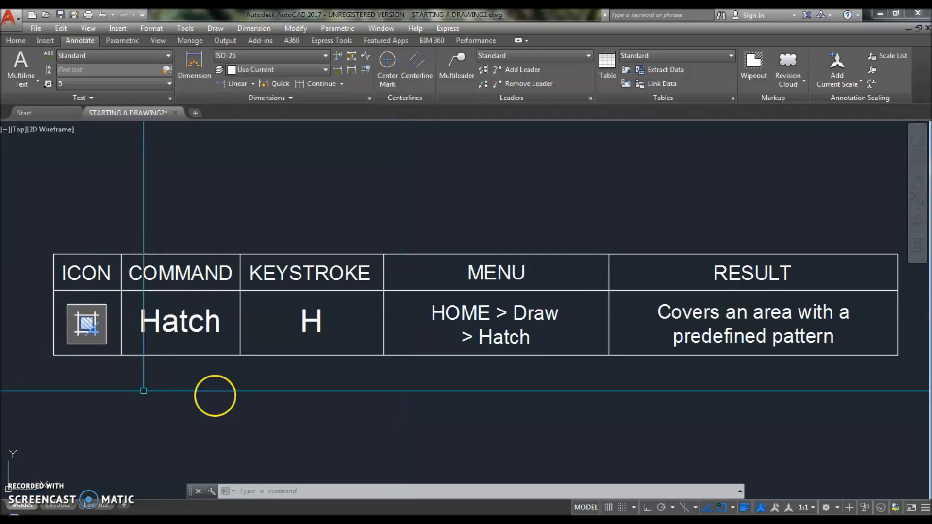
scroll(37, 340, "up", 4)
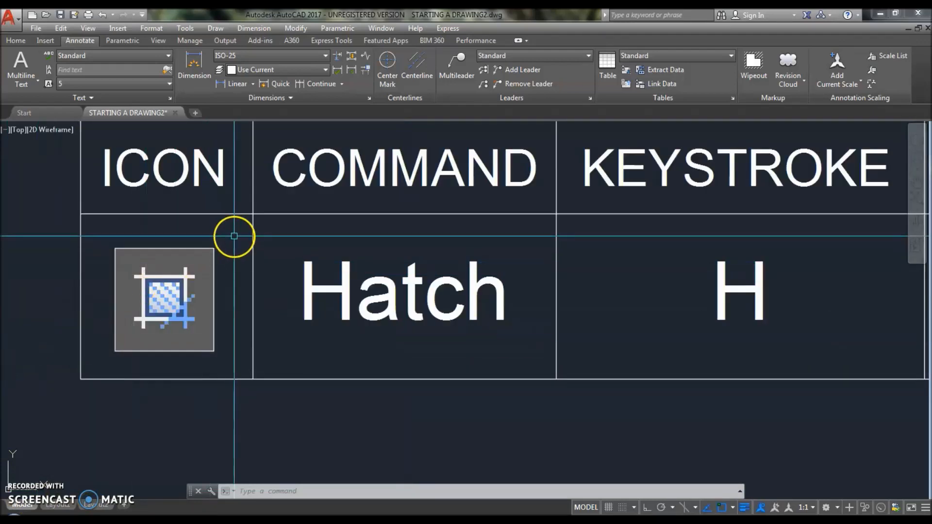
scroll(534, 337, "up", 2)
middle_click_drag(546, 346, 562, 352)
scroll(566, 364, "down", 2)
middle_click_drag(693, 356, 324, 368)
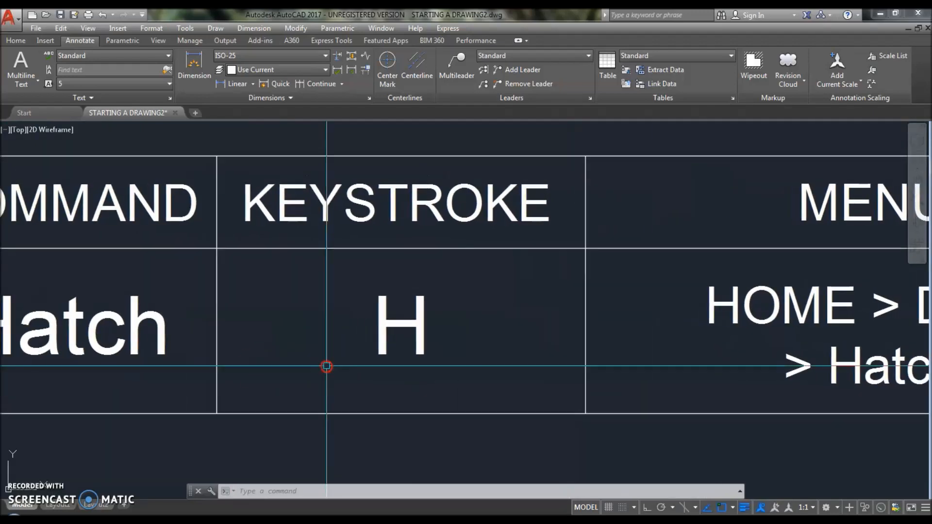
scroll(260, 358, "down", 4)
scroll(485, 365, "up", 3)
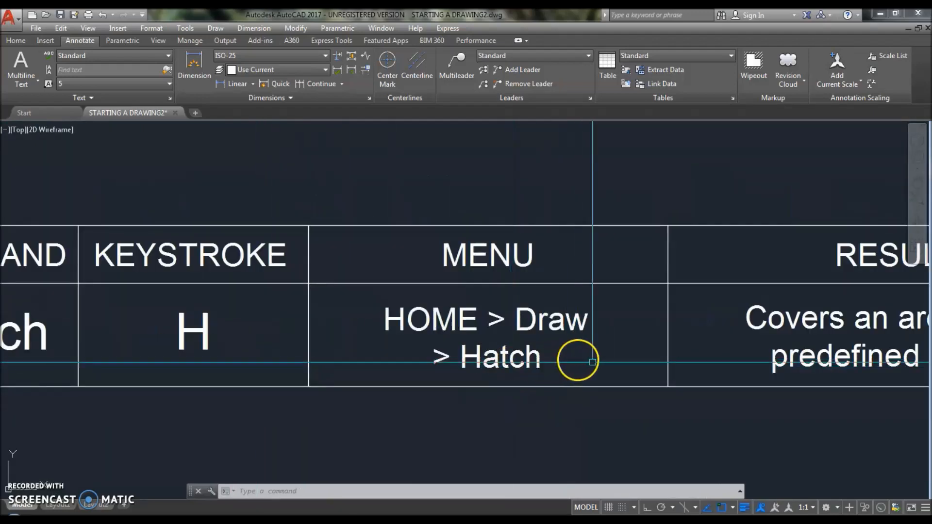
middle_click_drag(590, 362, 534, 351)
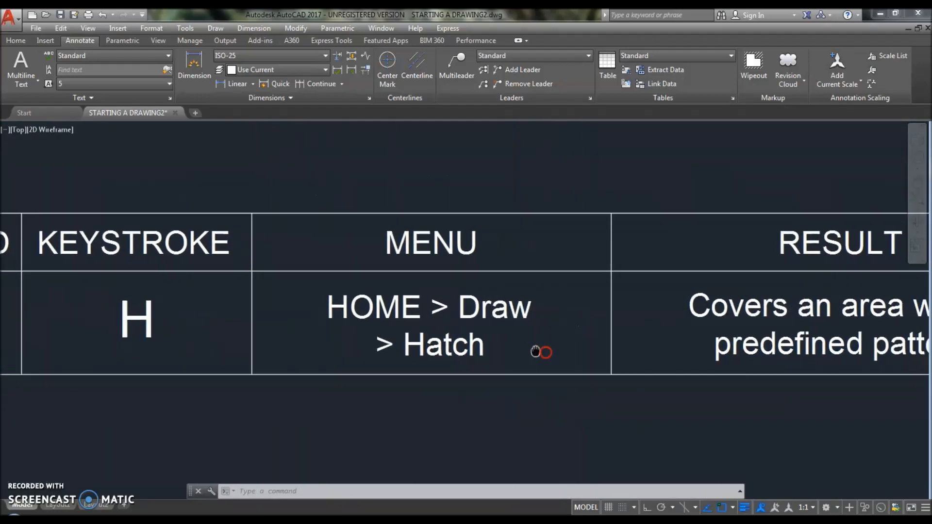
Locate the Hatch tool among the Draw commands and read the result column of the Hatch reference table.
left_click(16, 41)
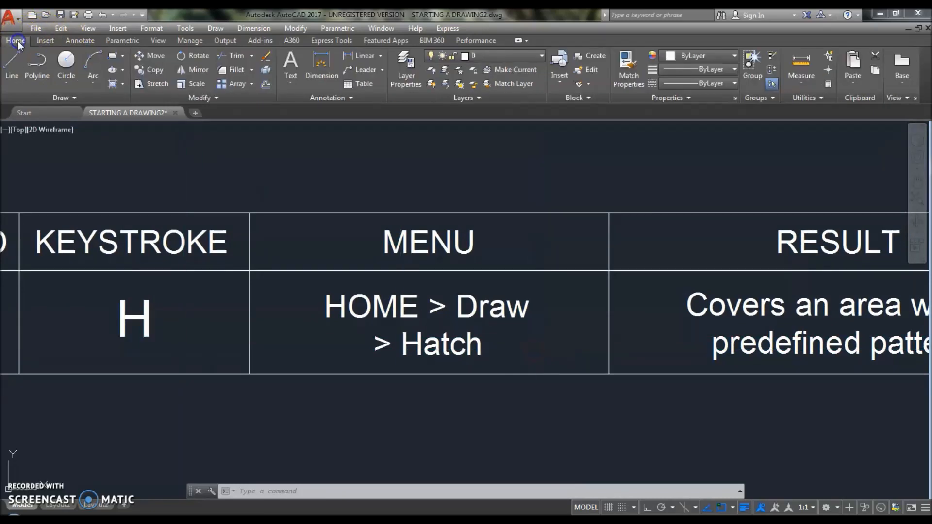
left_click(70, 99)
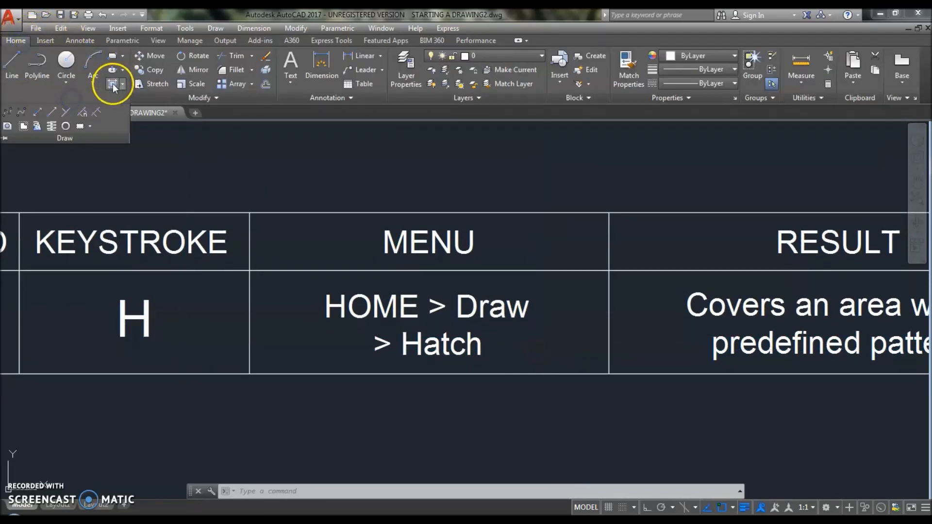
left_click(440, 165)
scroll(643, 184, "up", 2)
middle_click_drag(643, 185, 389, 180)
left_click(396, 185)
scroll(269, 179, "down", 3)
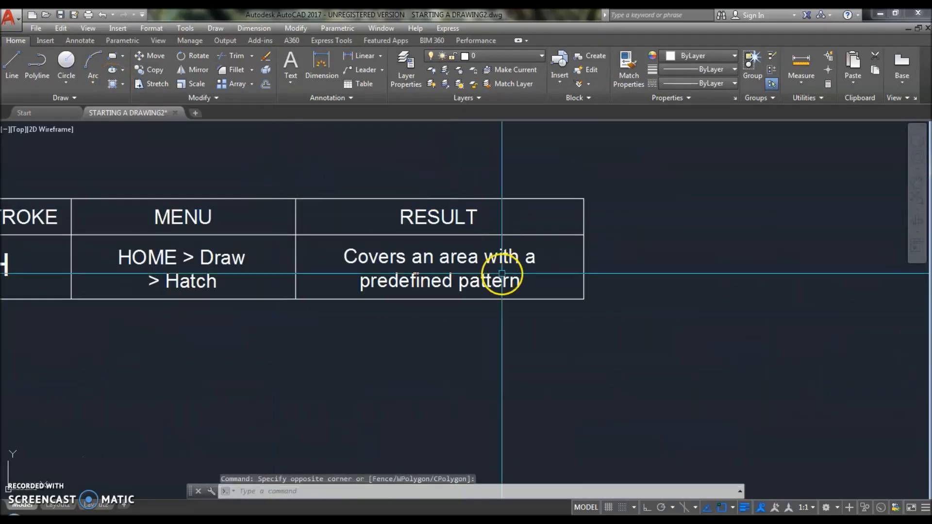
scroll(486, 274, "up", 2)
scroll(505, 313, "up", 3)
scroll(504, 313, "down", 4)
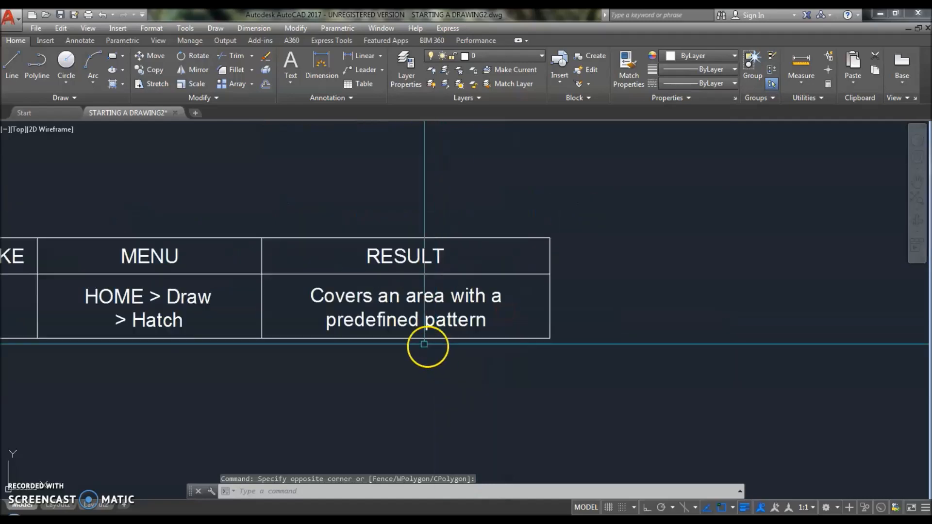
Draw a nearly square rectangle in the empty area to the right of the Hatch reference table.
scroll(378, 329, "down", 5)
scroll(429, 313, "up", 4)
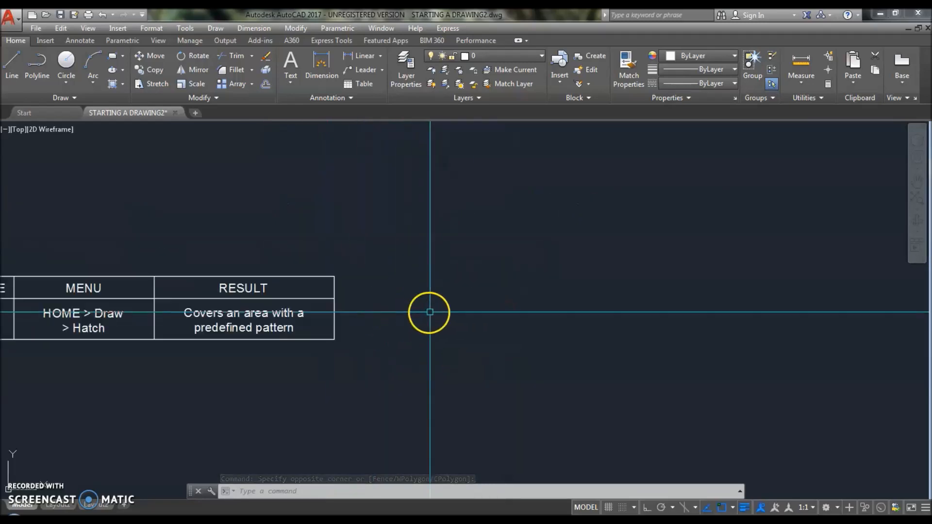
middle_click_drag(495, 297, 407, 299)
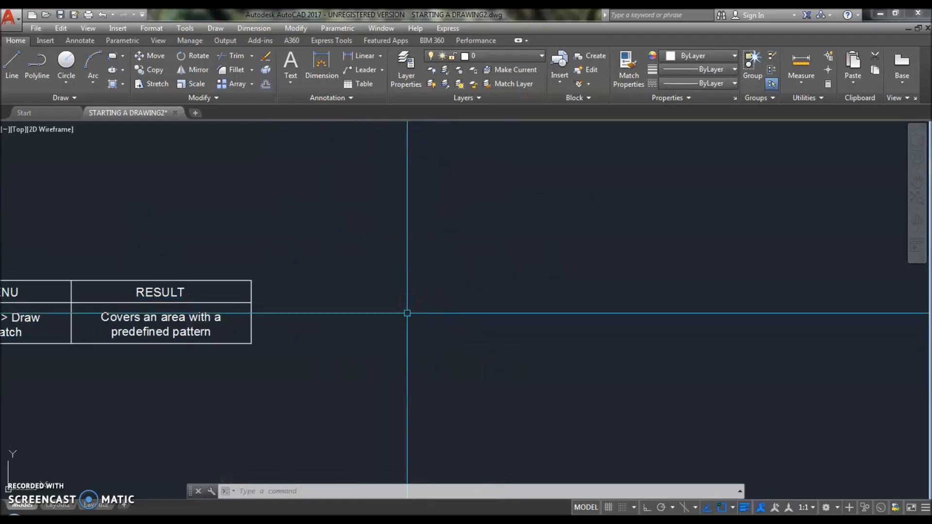
key("Return")
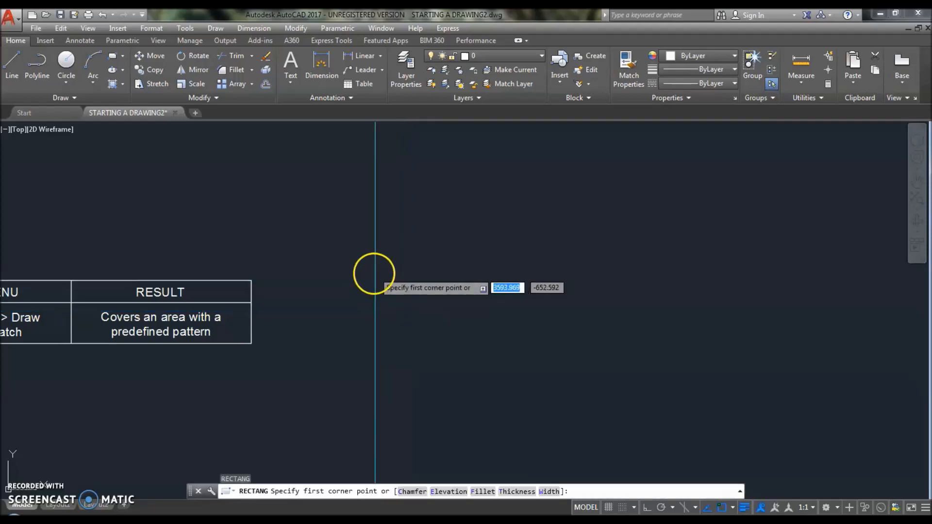
left_click(381, 250)
scroll(486, 293, "down", 4)
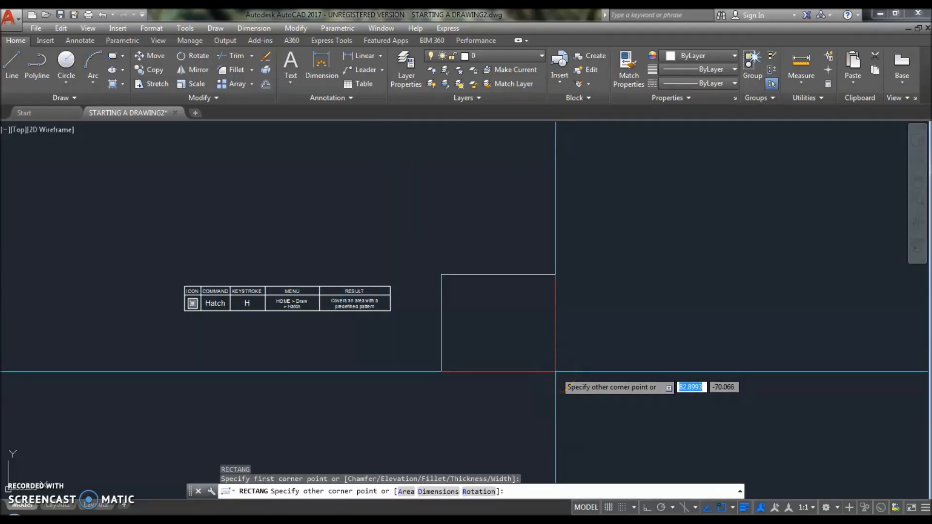
left_click(569, 395)
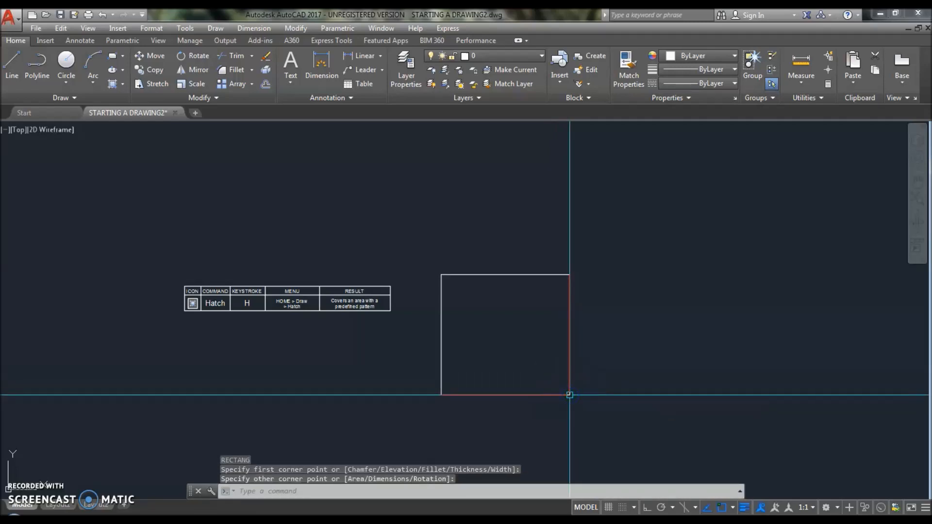
scroll(569, 395, "up", 4)
scroll(445, 273, "down", 4)
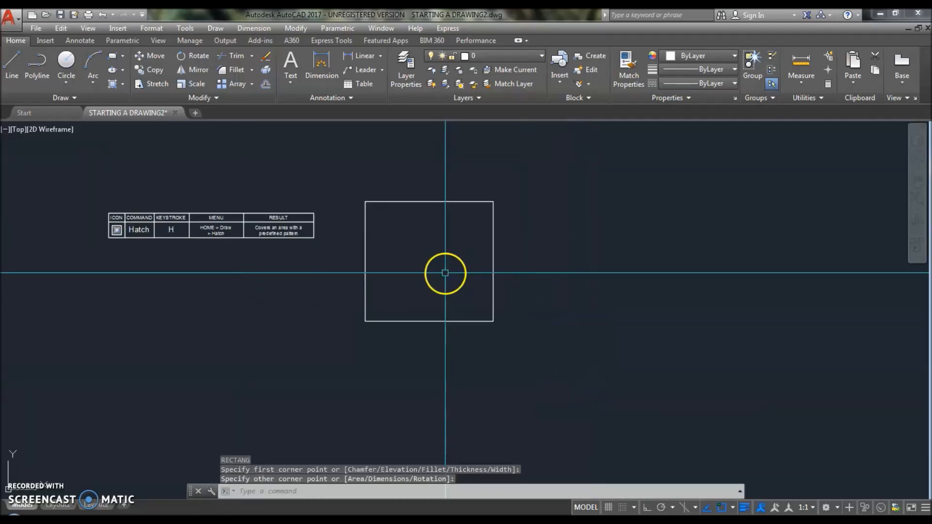
Move the new rectangle a short distance horizontally to the right, farther from the Hatch reference table.
left_click(450, 203)
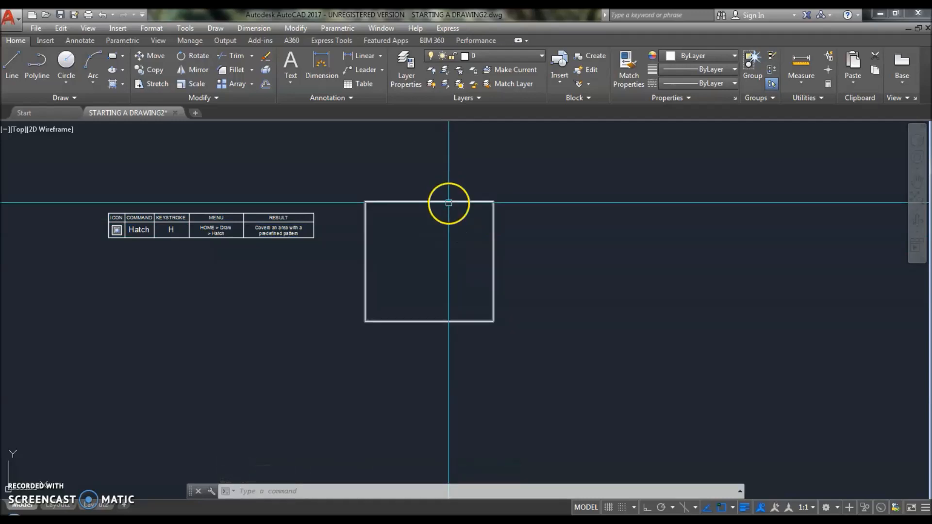
type("m")
key("Return")
left_click(528, 234)
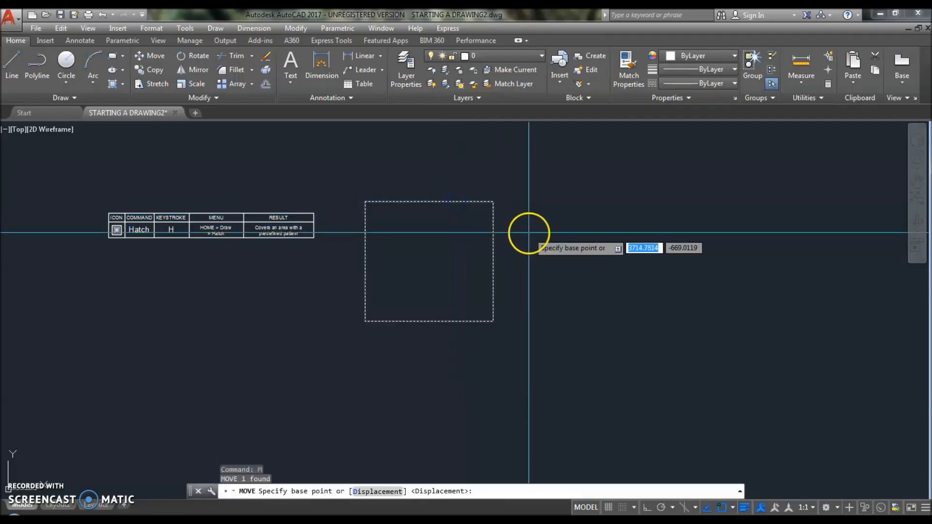
left_click(566, 233)
Draw a circle centered inside the rectangle, about half as wide as the rectangle.
type("c")
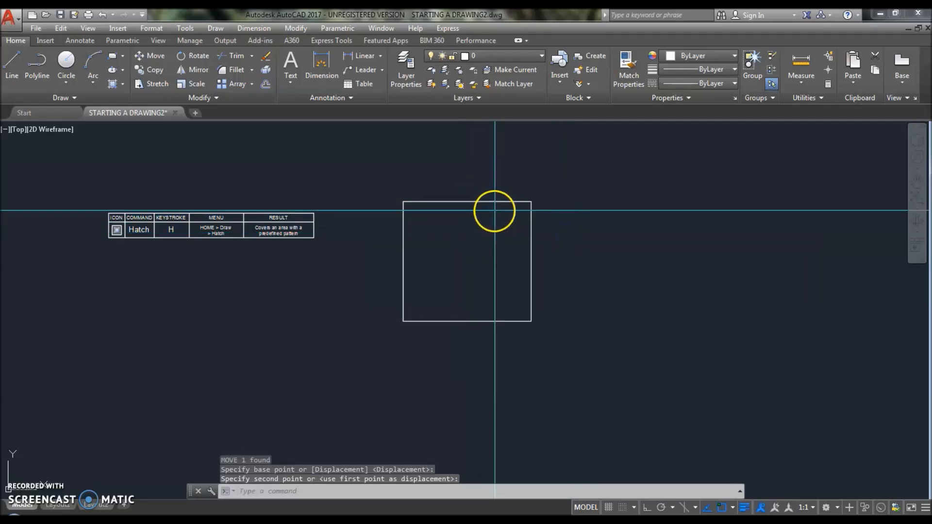
key("Return")
left_click(466, 261)
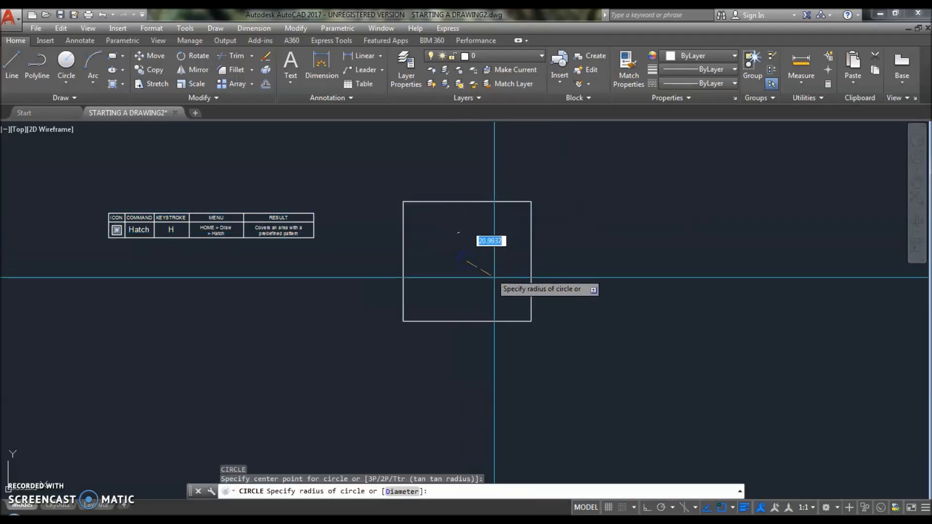
left_click(495, 278)
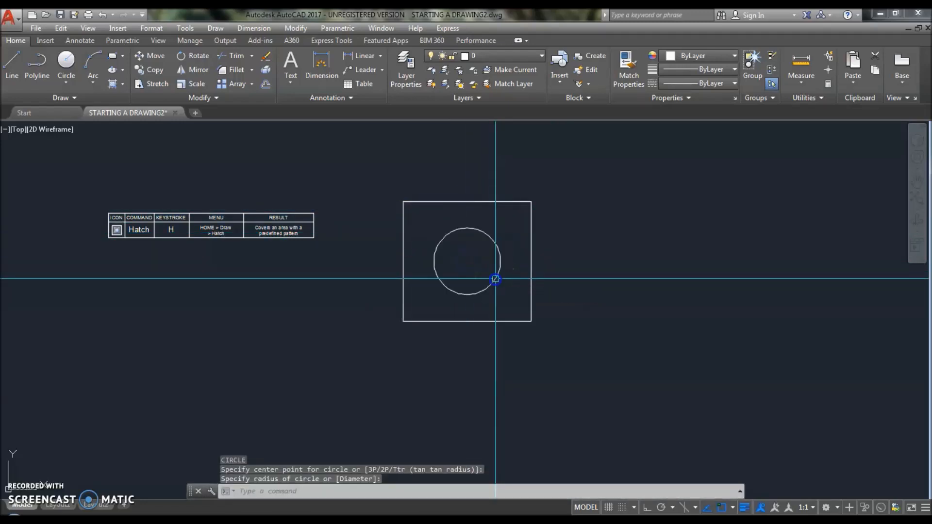
scroll(503, 204, "down", 2)
scroll(501, 214, "up", 2)
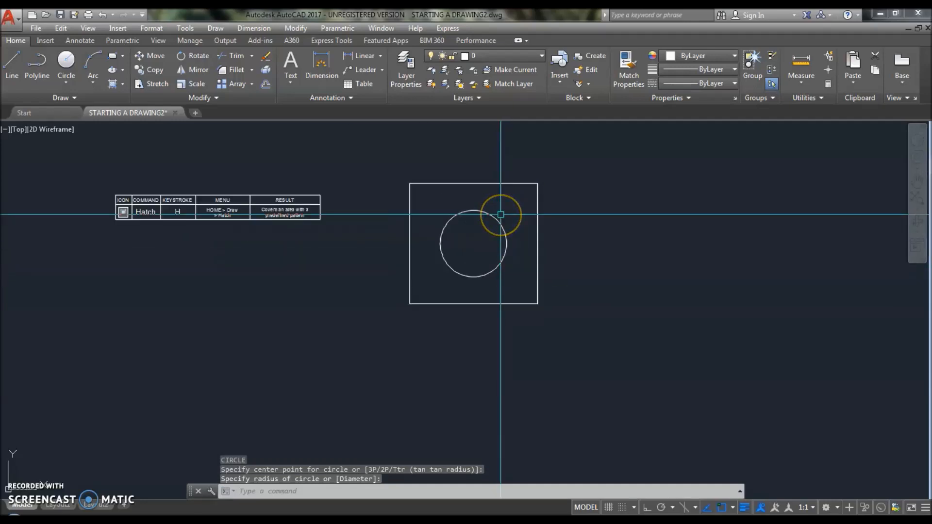
middle_click_drag(501, 214, 488, 221)
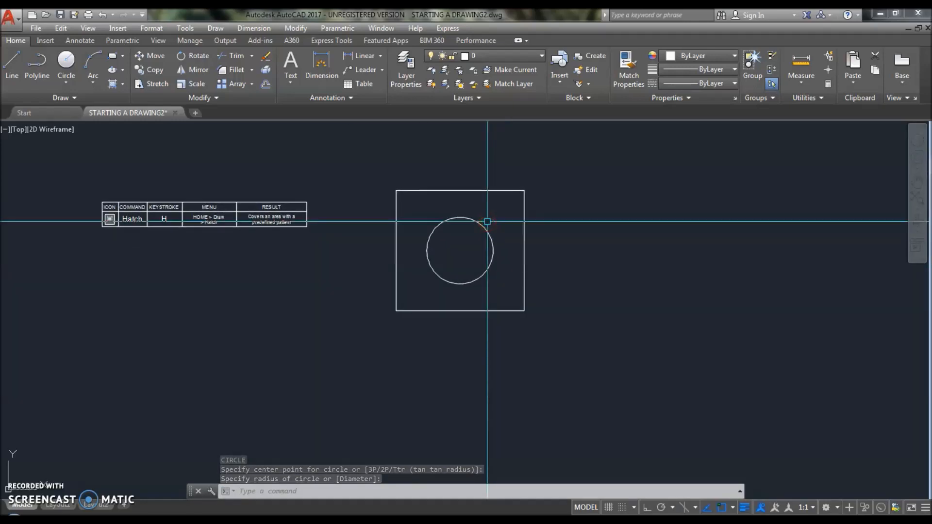
Start the Hatch command and browse through the available hatch patterns.
type("H")
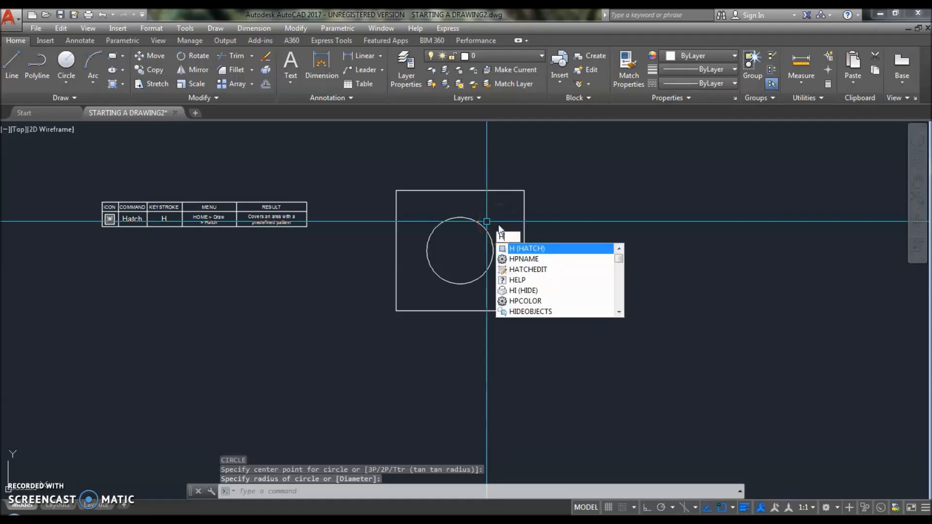
key("Return")
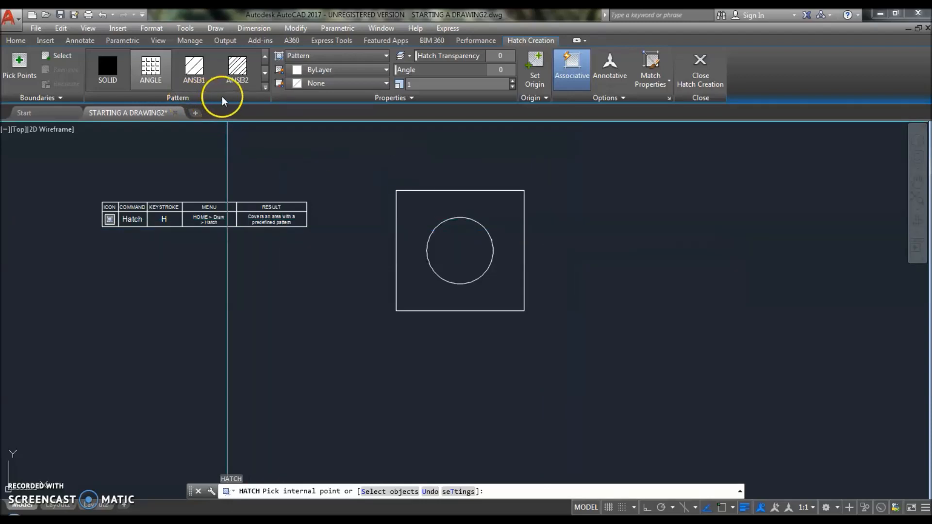
left_click(266, 72)
left_click(266, 72)
left_click(266, 72)
left_click(266, 72)
left_click(266, 72)
left_click(266, 72)
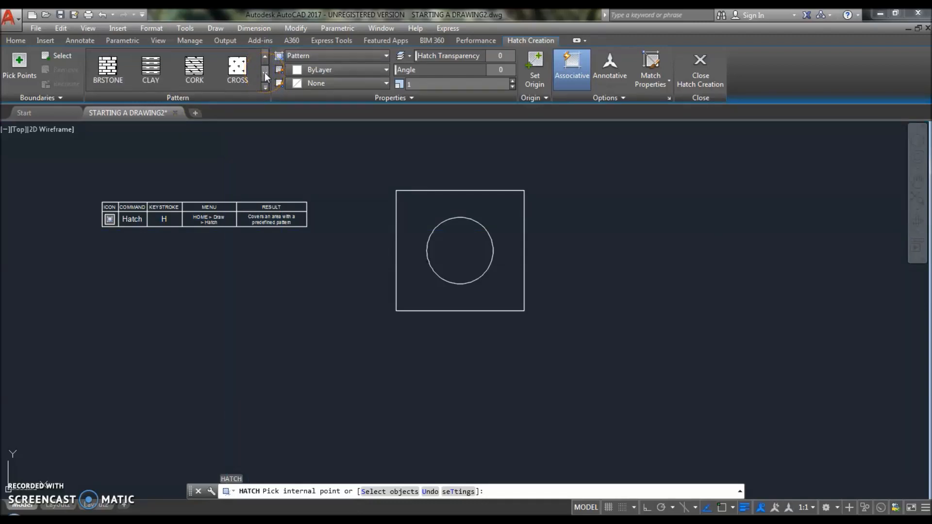
left_click(265, 73)
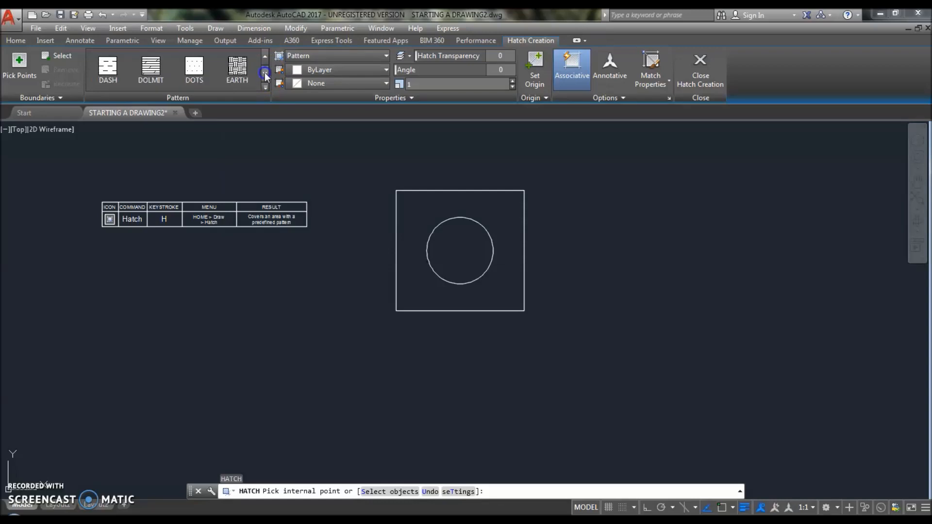
left_click(265, 73)
left_click(265, 59)
left_click(265, 58)
left_click(265, 58)
left_click(265, 58)
left_click(265, 73)
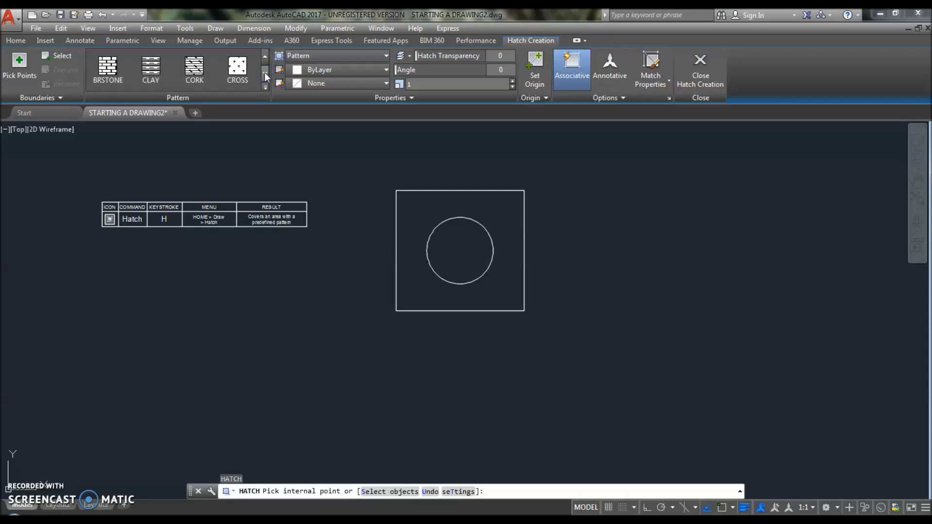
left_click(118, 72)
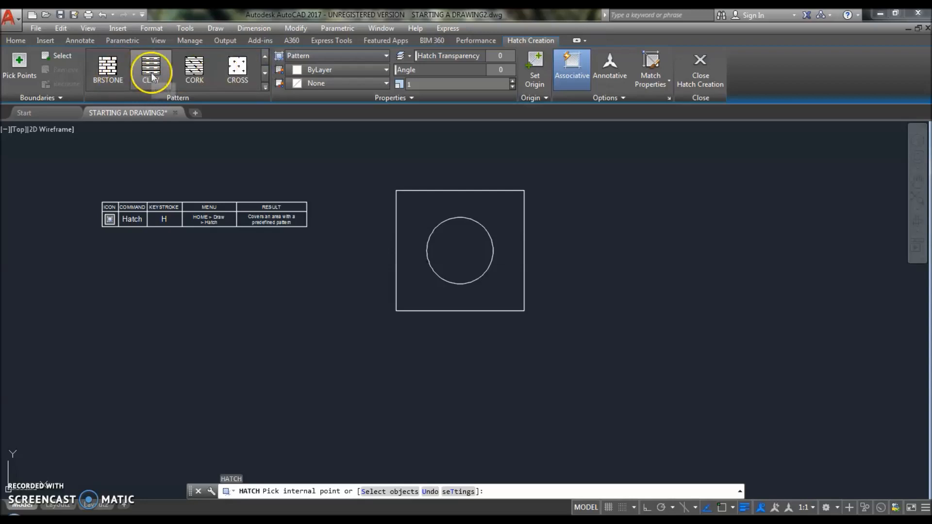
left_click(265, 74)
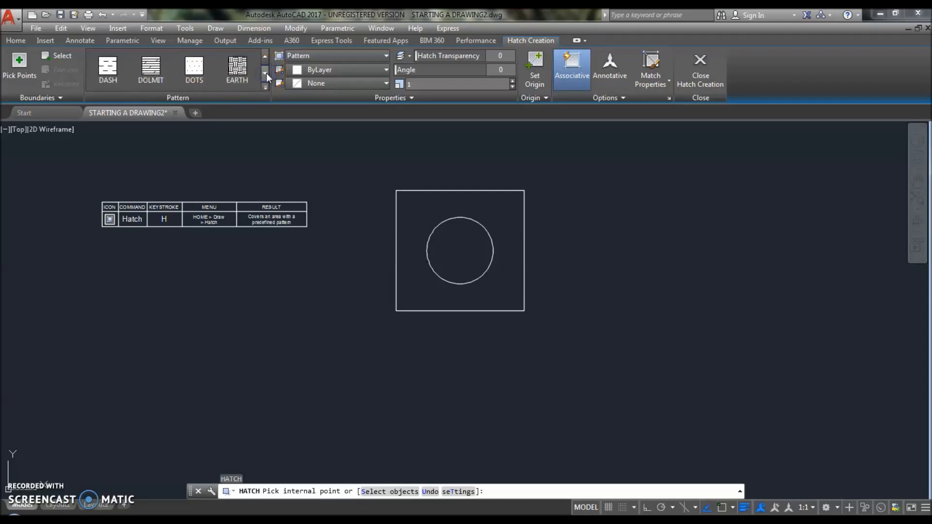
left_click(239, 70)
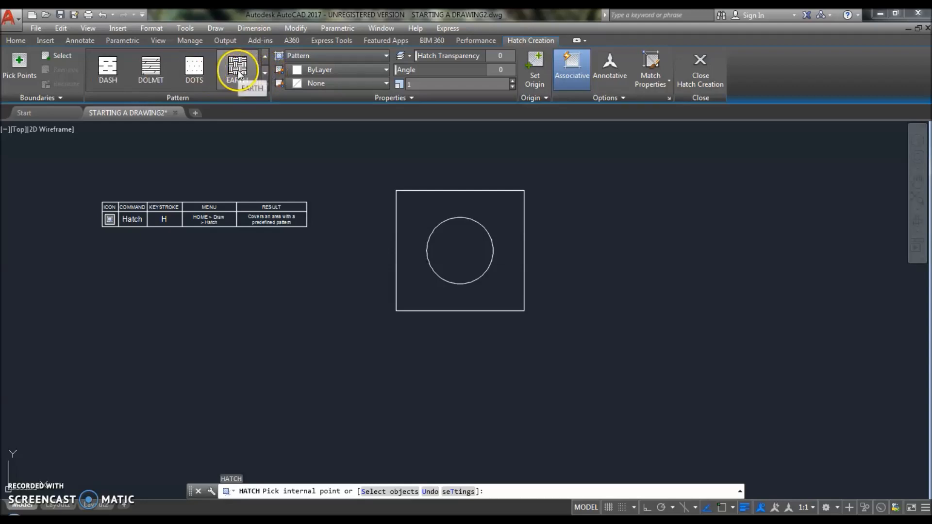
left_click(264, 74)
left_click(264, 73)
left_click(265, 74)
left_click(264, 74)
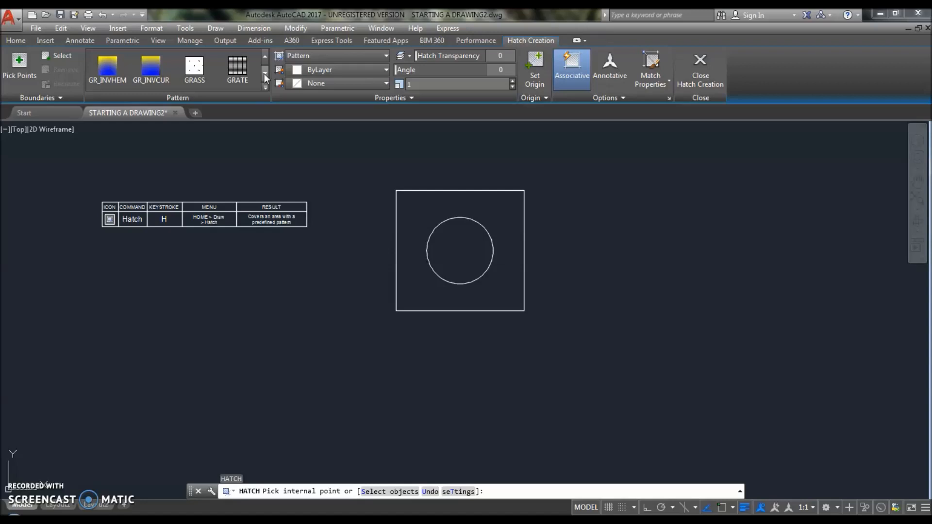
left_click(264, 74)
left_click(264, 74)
left_click(264, 73)
left_click(265, 74)
left_click(265, 74)
left_click(265, 74)
left_click(264, 75)
left_click(264, 57)
Hatch the area between the rectangle and the circle with the STEEL pattern.
left_click(235, 69)
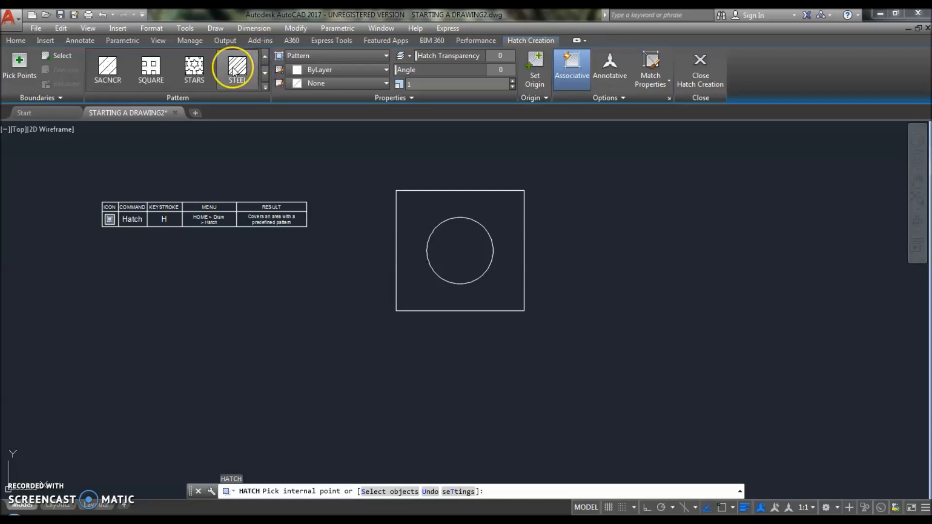
left_click(235, 71)
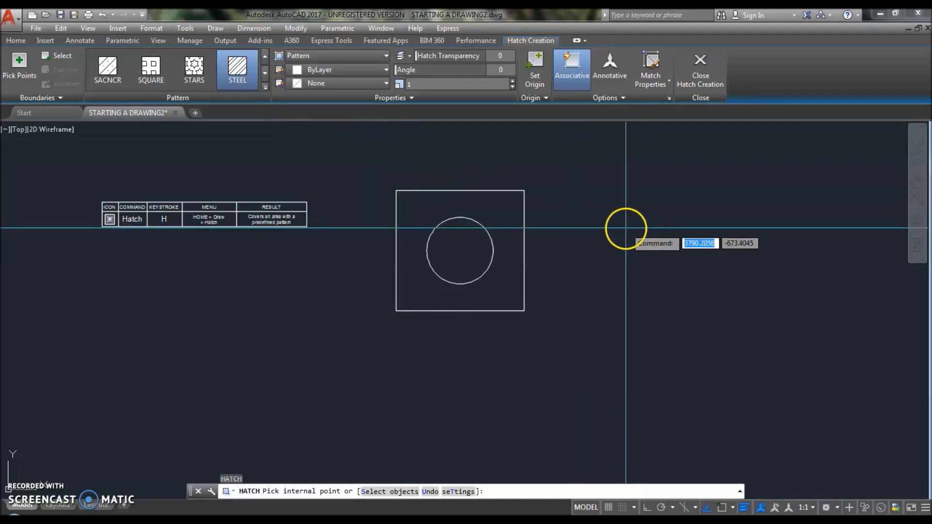
left_click(491, 211)
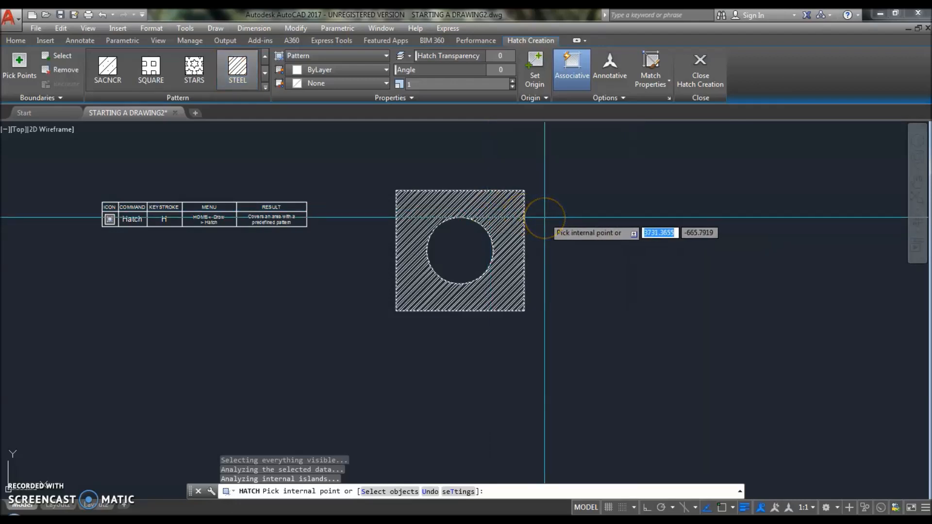
key("Return")
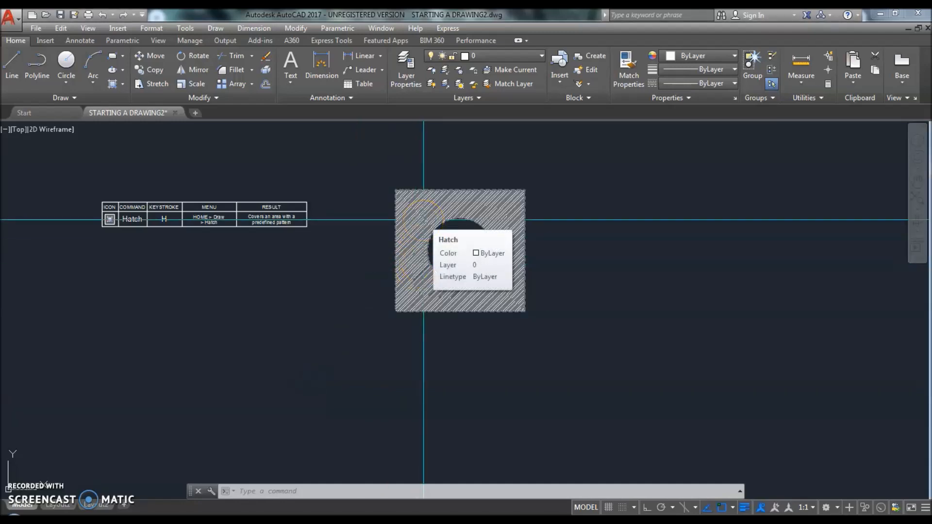
Edit the new hatch between the rectangle and the circle, setting its pattern scale to 4.
left_click(427, 212)
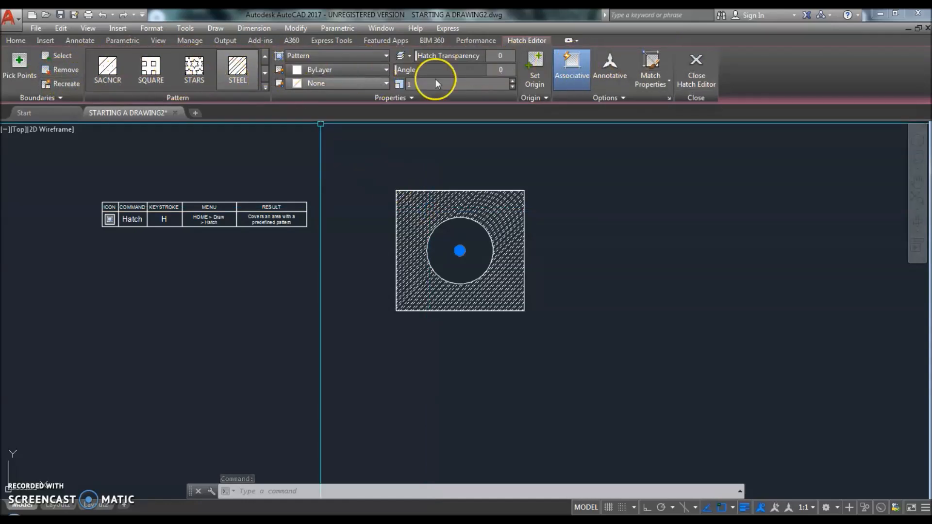
left_click(161, 89)
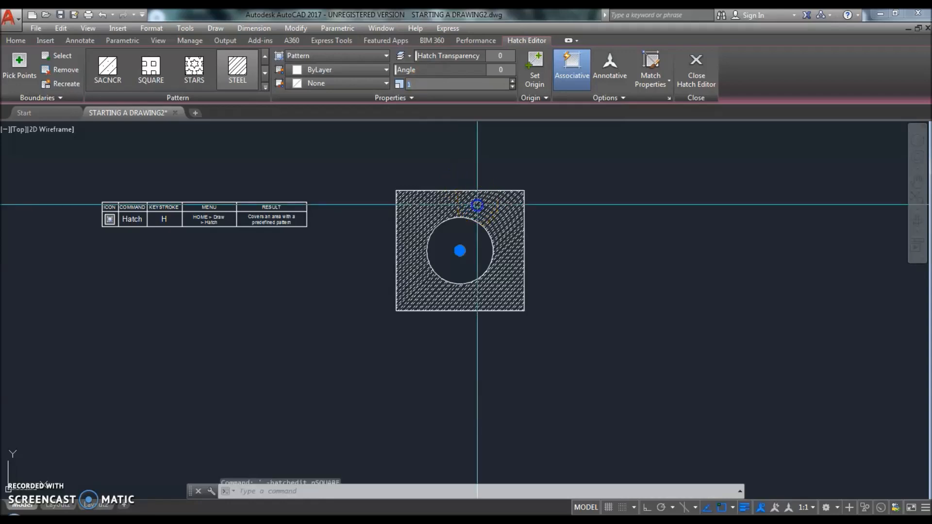
scroll(478, 204, "up", 4)
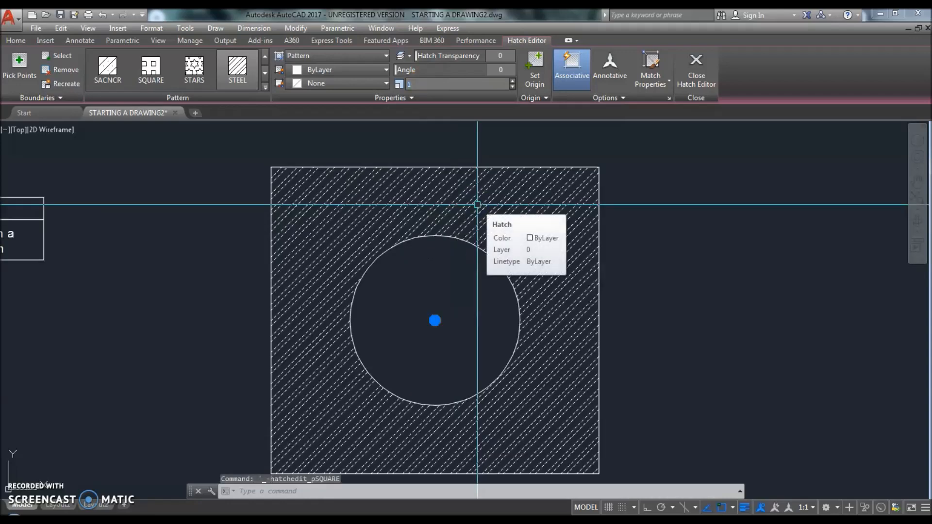
left_click(434, 85)
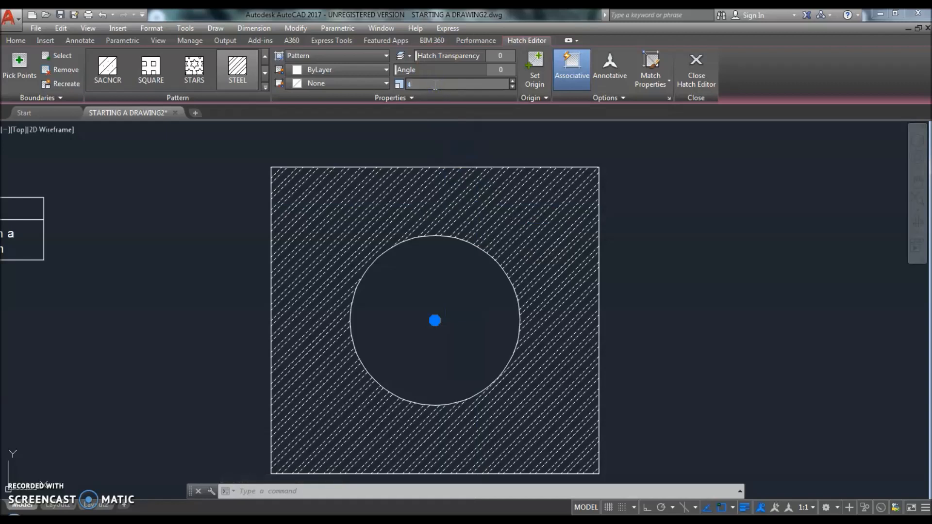
type("4")
key("Return")
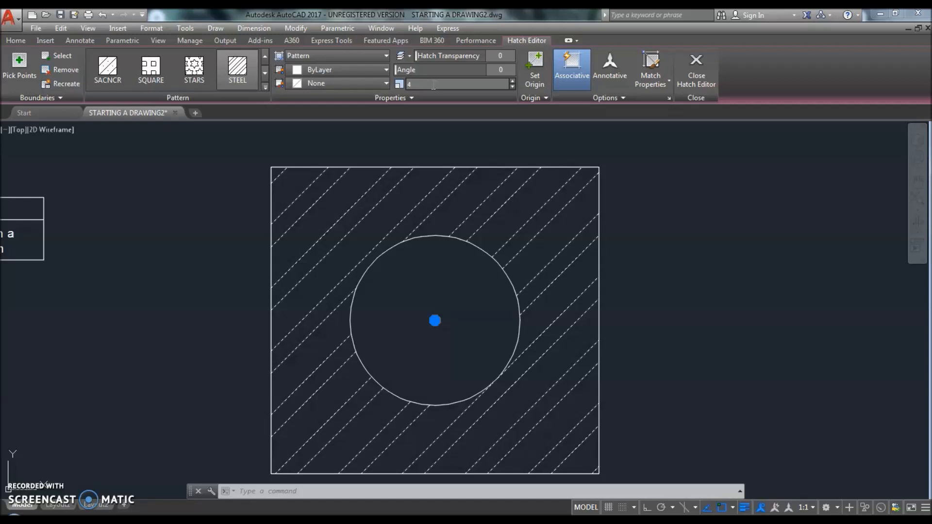
Try hatch pattern scales of 0.1 and 0.4 to compare the line density.
left_click(424, 85)
type(".1")
key("Return")
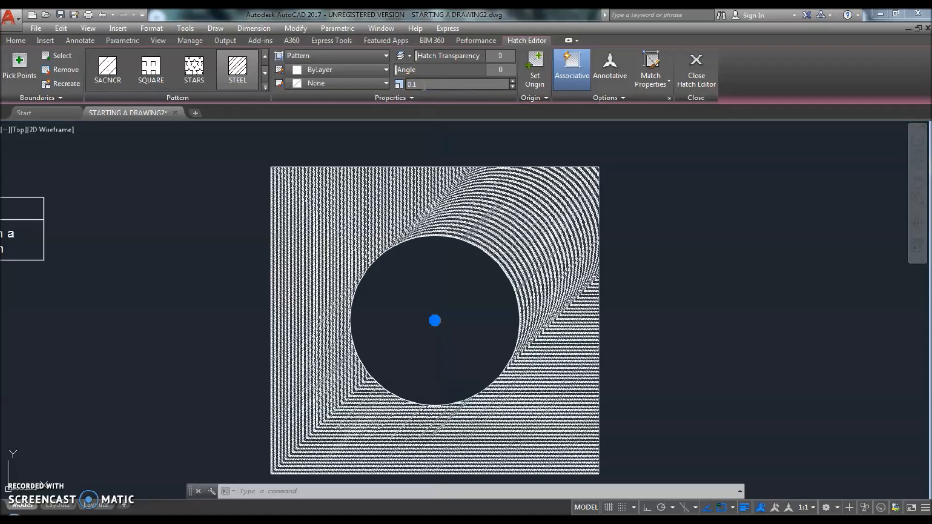
scroll(482, 206, "up", 5)
scroll(483, 202, "down", 5)
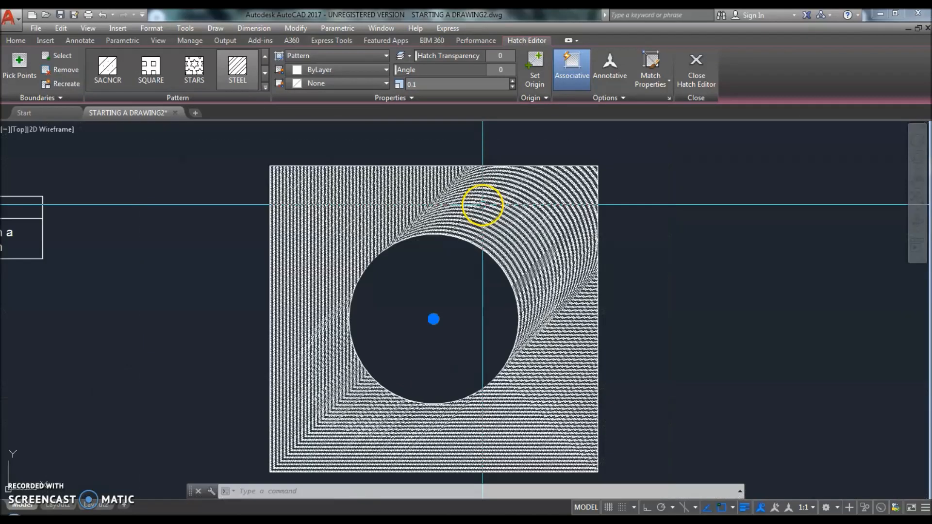
scroll(483, 208, "down", 4)
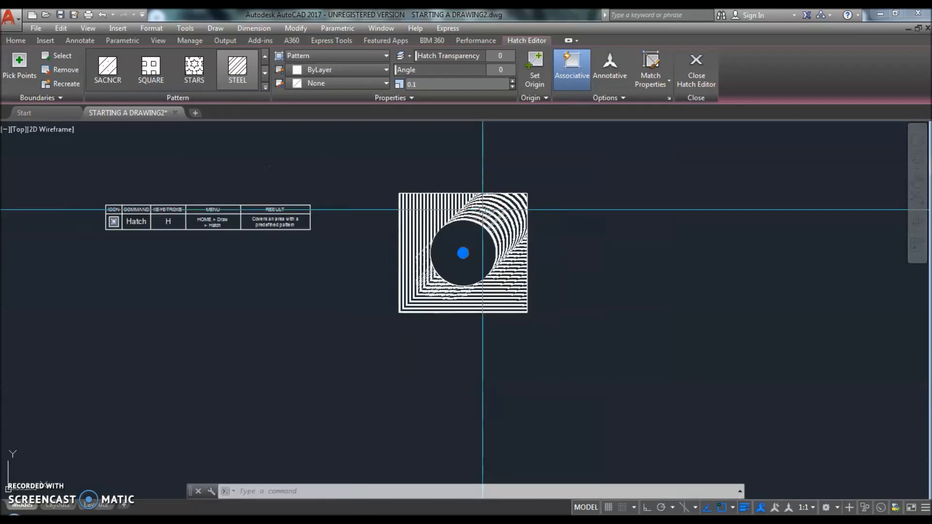
scroll(483, 209, "up", 4)
middle_click_drag(433, 208, 454, 190)
left_click(448, 86)
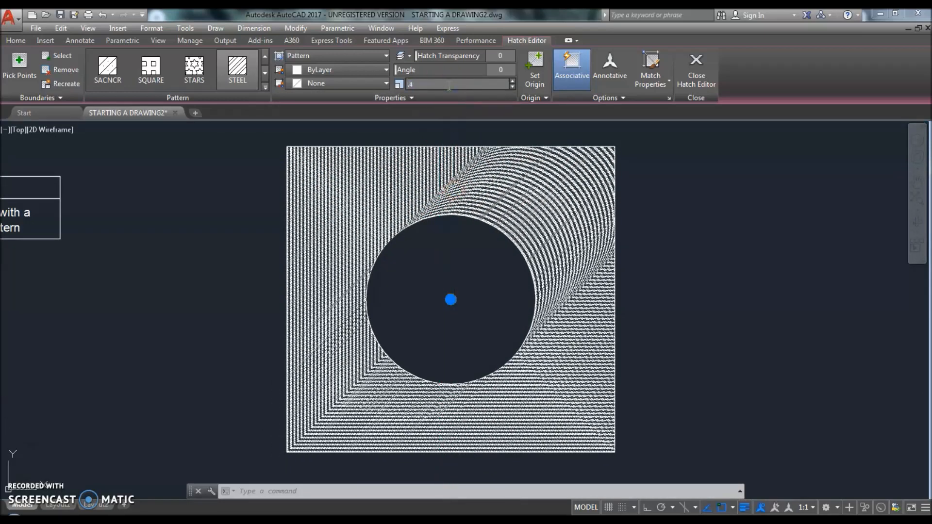
key("Return")
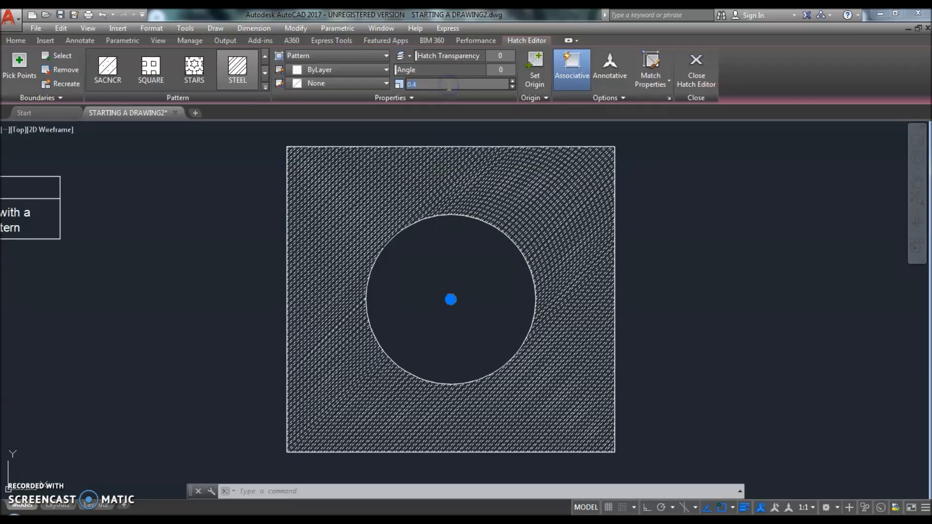
Set the hatch pattern scale to 4 and finish editing the hatch.
key("Return")
left_click(649, 293)
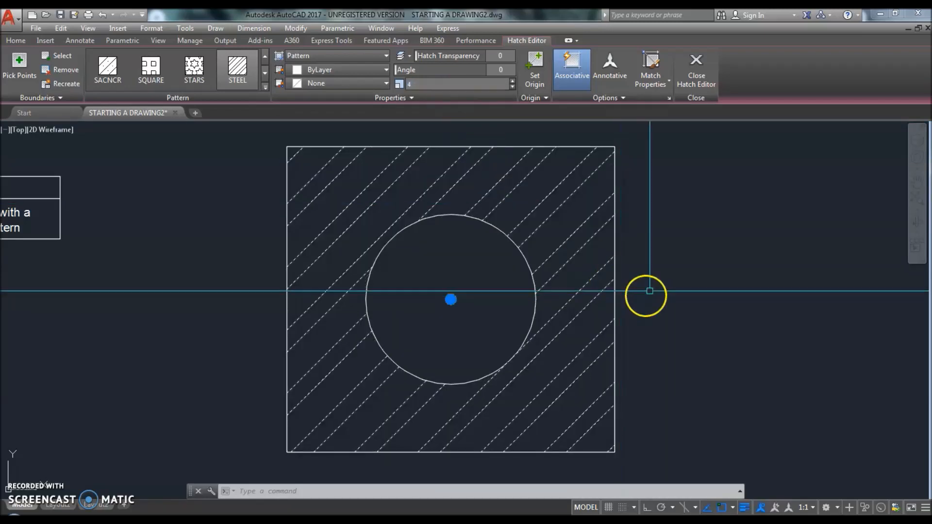
key("Escape")
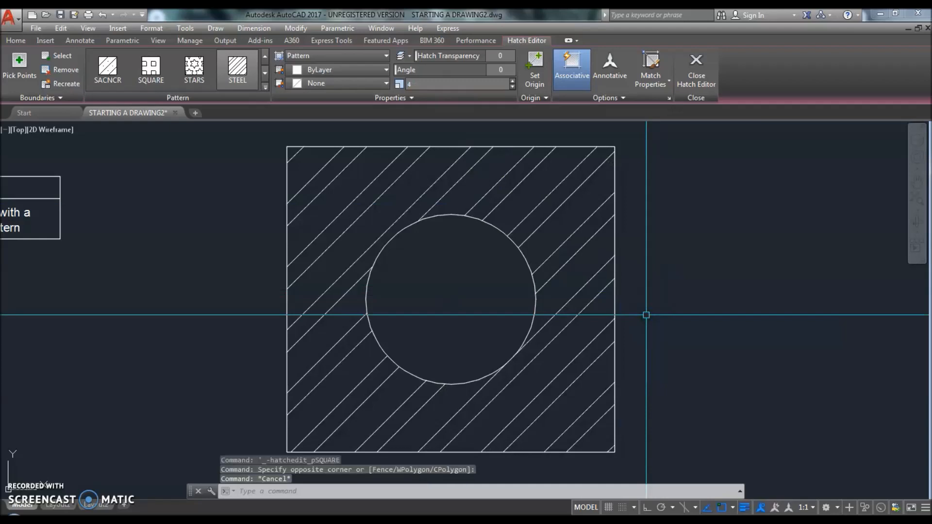
Stretch the hatched rectangle's upper-right and lower-right corners outward to form an irregular four-sided shape.
left_click(565, 198)
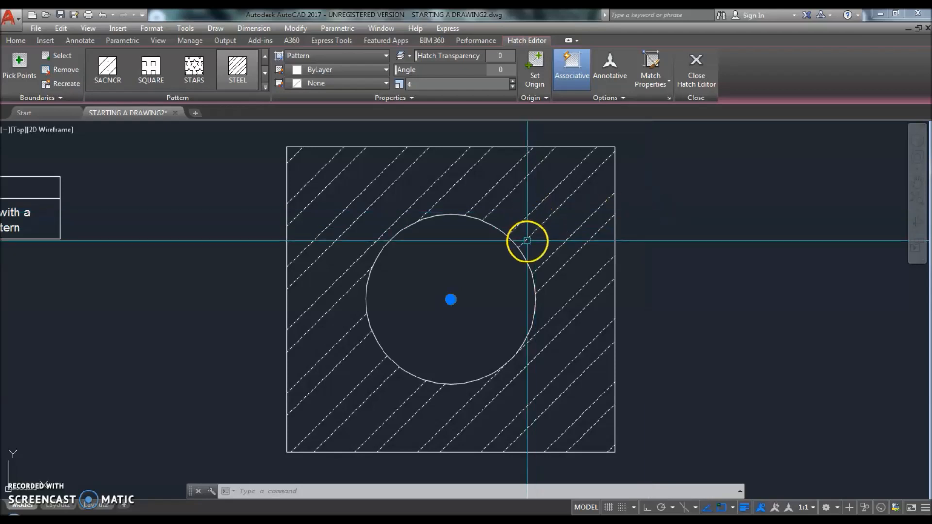
scroll(529, 241, "down", 4)
left_click(580, 199)
left_click(540, 227)
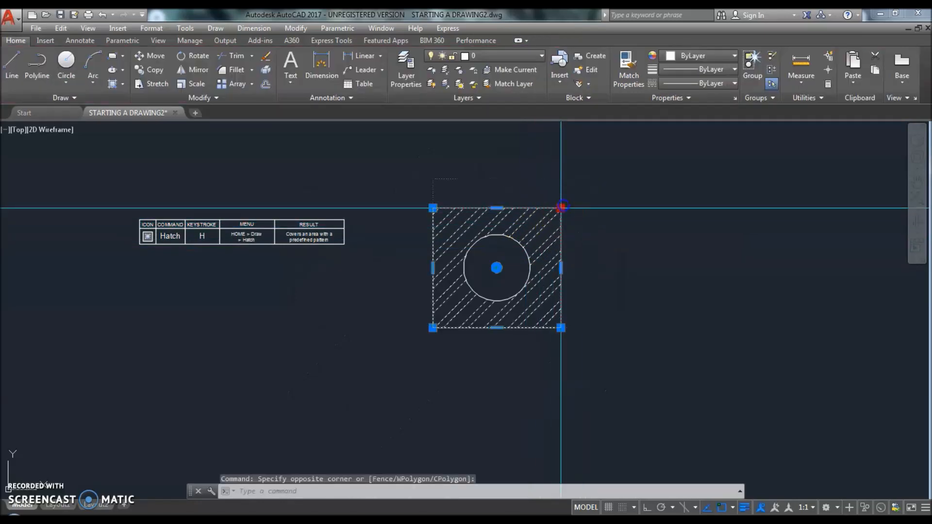
left_click(561, 209)
left_click(633, 165)
left_click(561, 327)
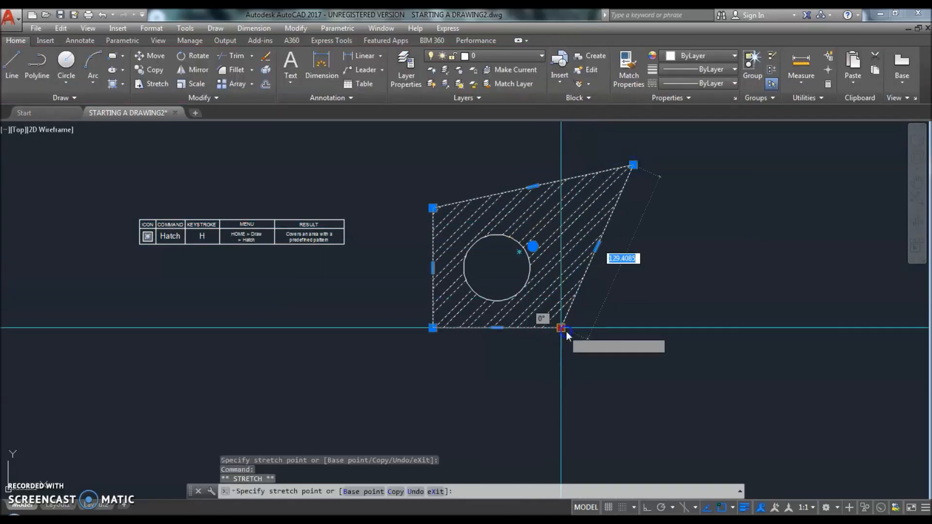
left_click(637, 380)
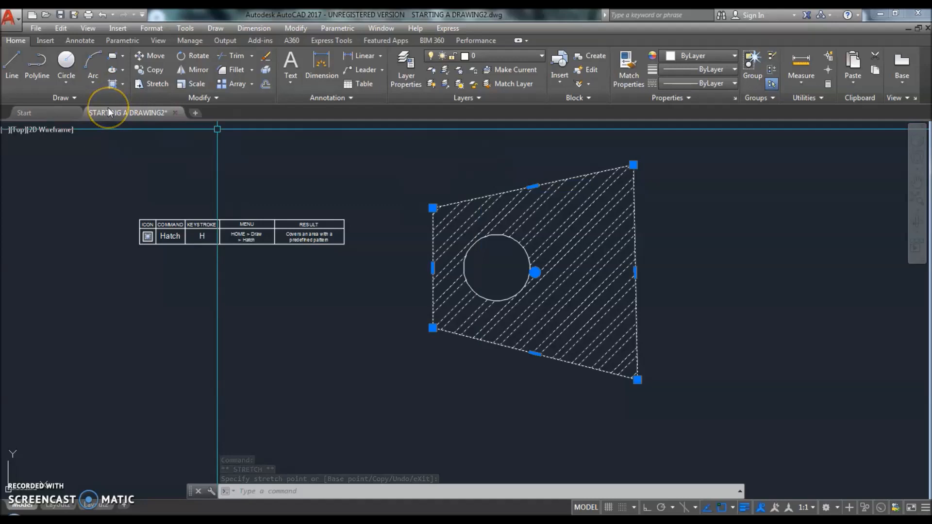
key("Escape")
Select the hatch in the stretched shape and examine its Associative option, leaving the hatch deselected.
mouse_move(105, 109)
left_click(532, 227)
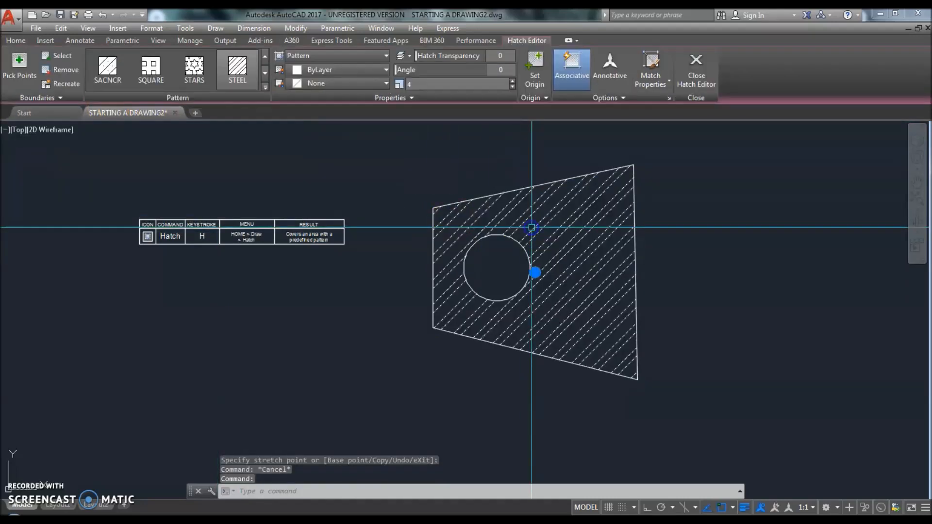
left_click(558, 81)
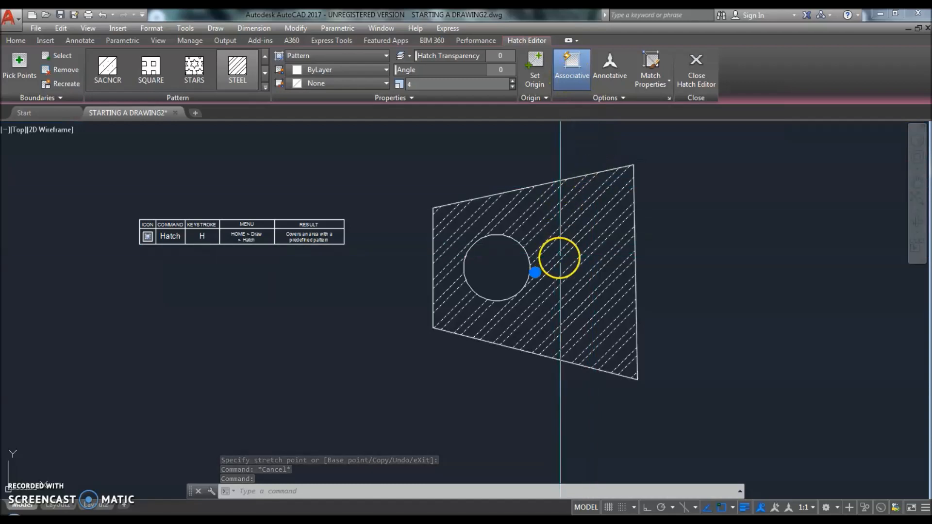
key("Escape")
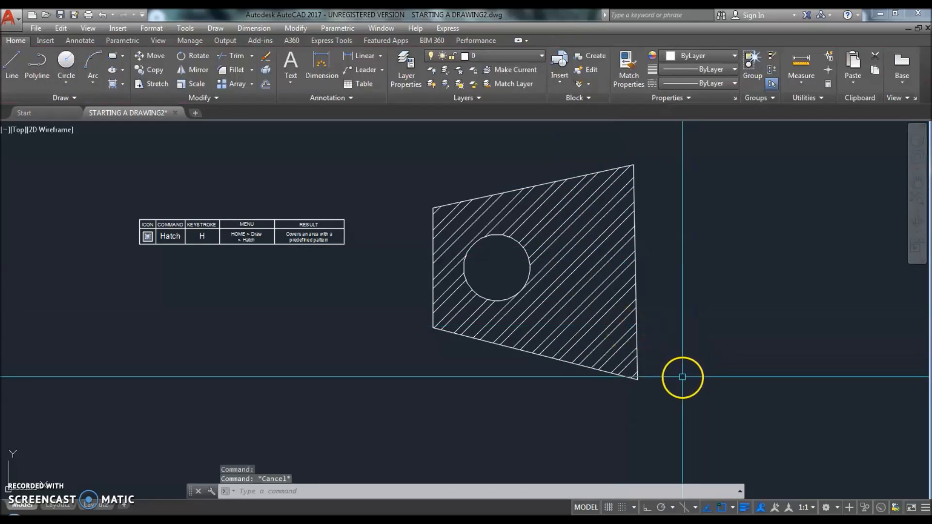
middle_click_drag(461, 402, 537, 402)
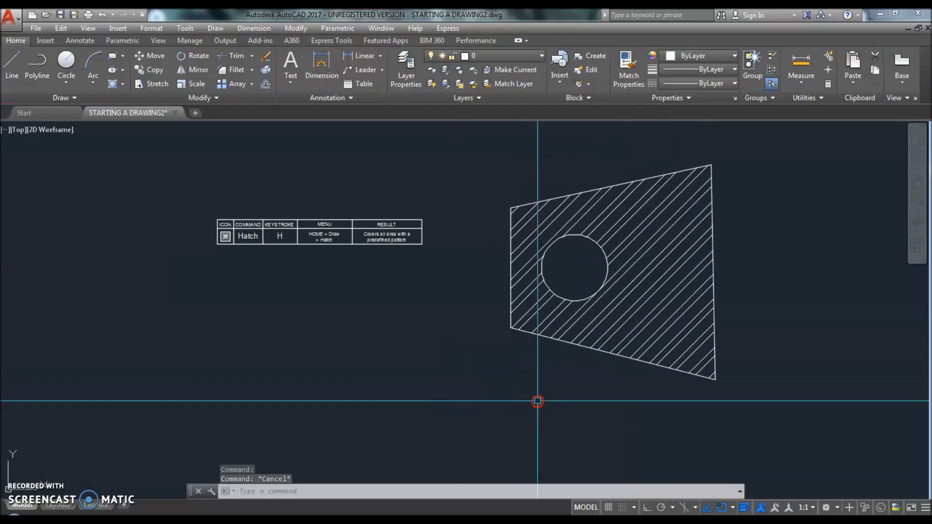